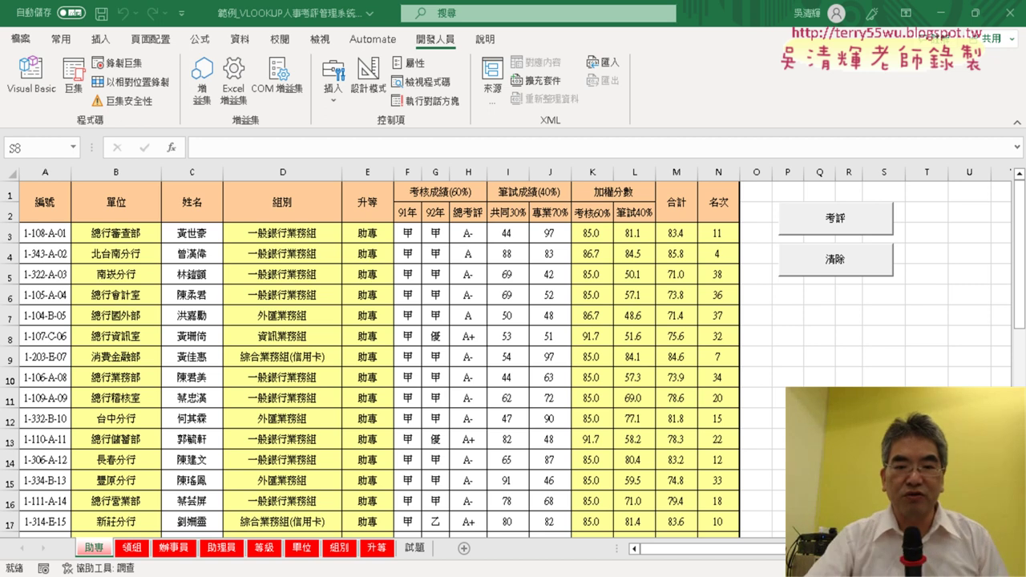
- Clear the table's calculated data, then rerun the evaluation to refill it
drag(820, 300, 912, 276)
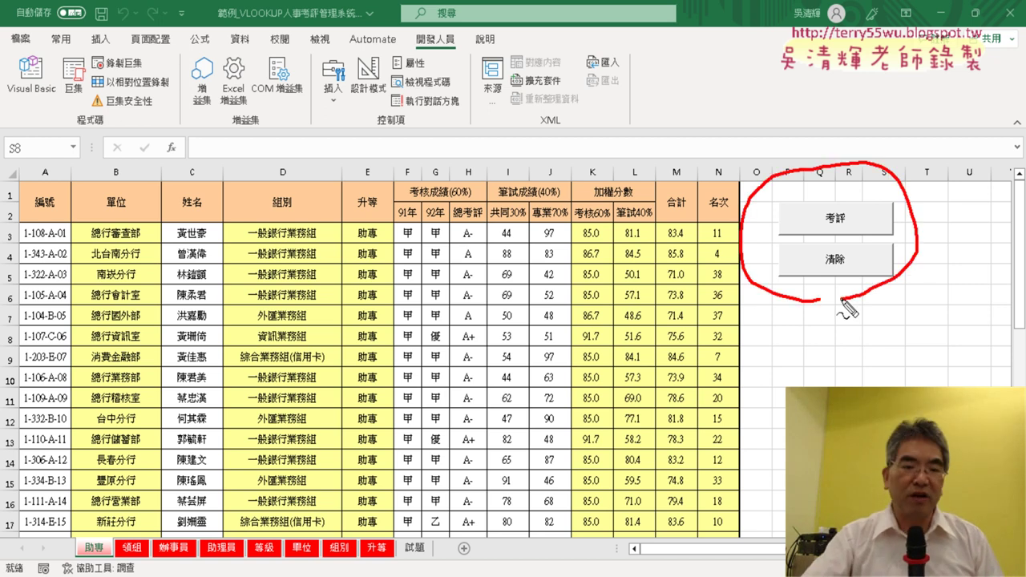
key(Escape)
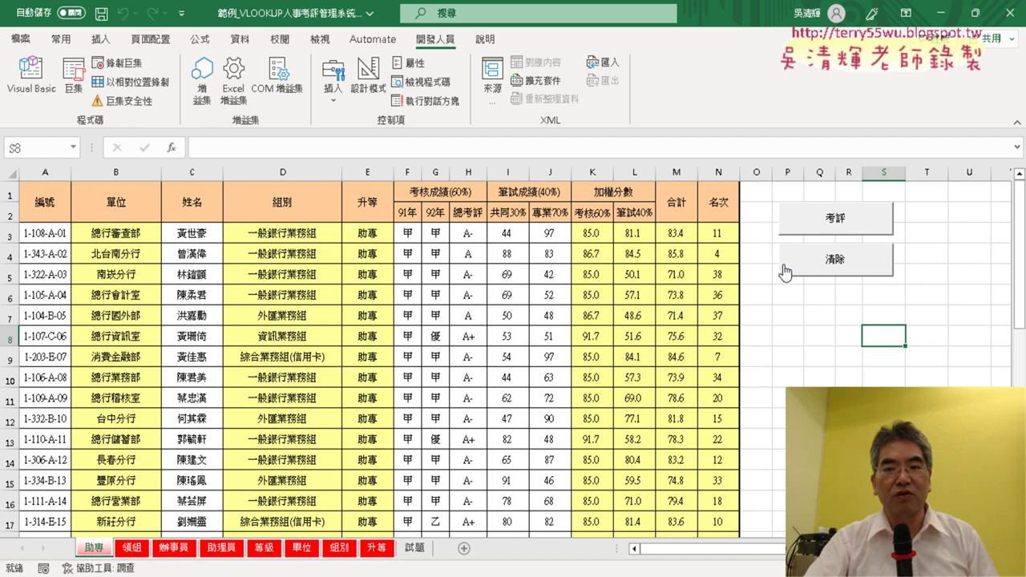
click(810, 264)
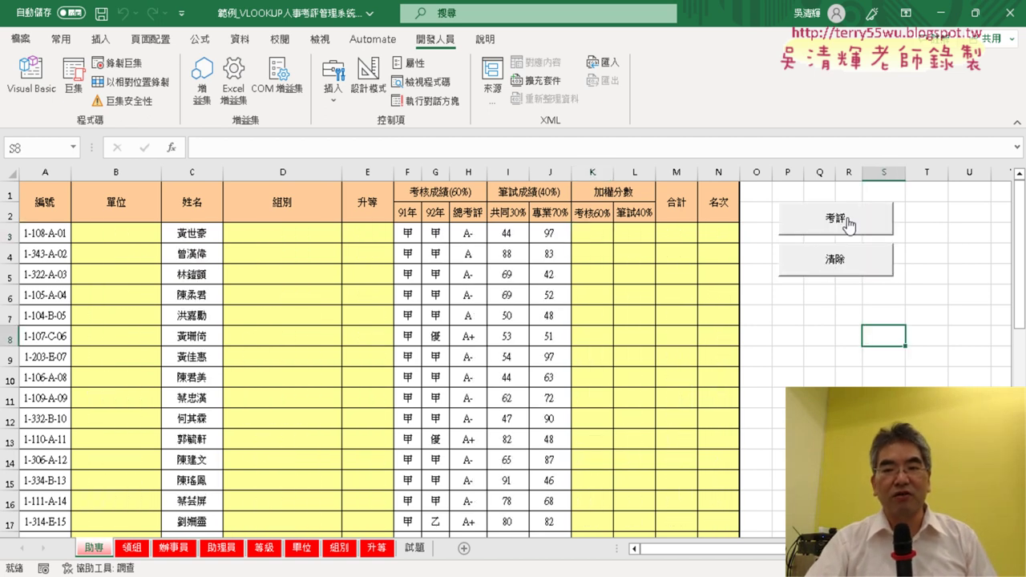
click(847, 220)
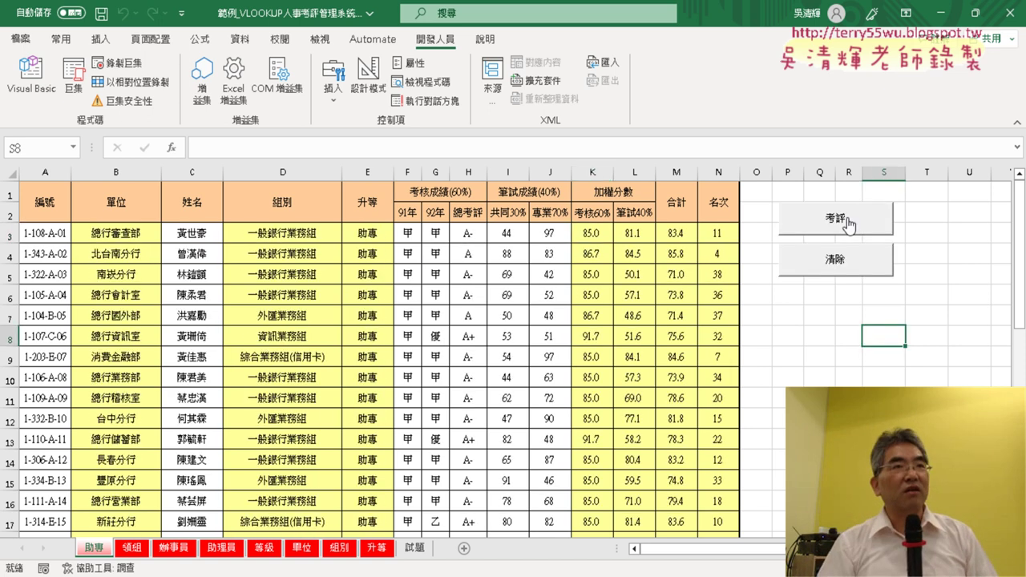
- Inspect the formulas in B3, D3, E3, K3, L3, M3 and N3
click(112, 228)
click(256, 236)
click(371, 227)
click(597, 229)
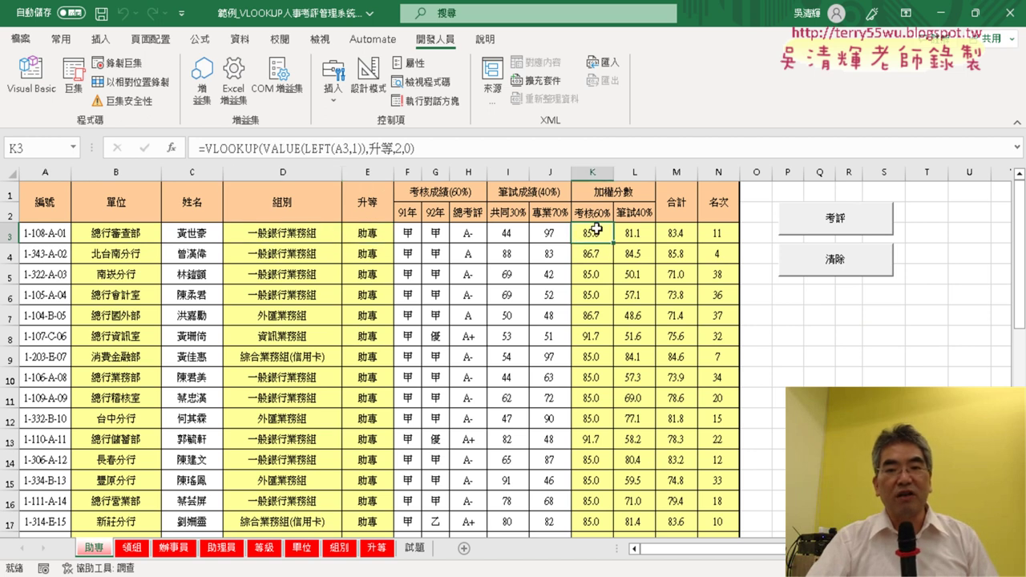
click(641, 231)
click(678, 231)
click(722, 231)
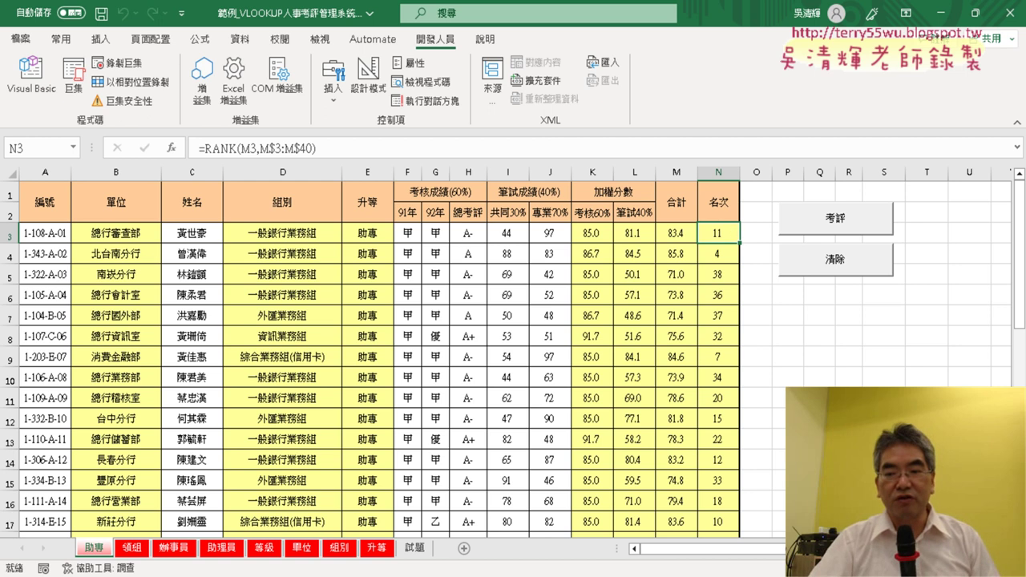
- Clear the computed columns of the 助專 table again
ctrl+scroll(513, 358, up, 1)
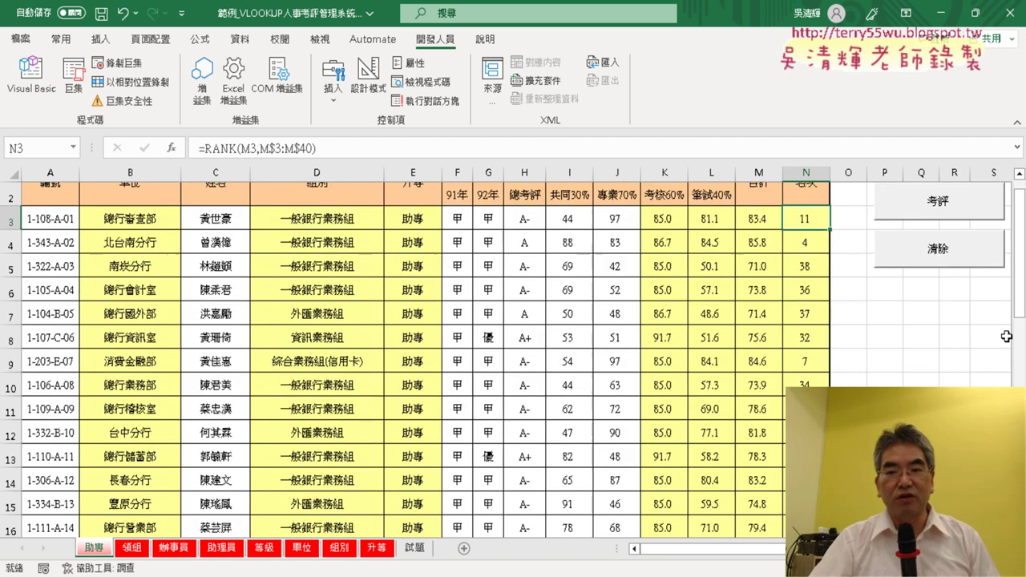
scroll(513, 358, up, 1)
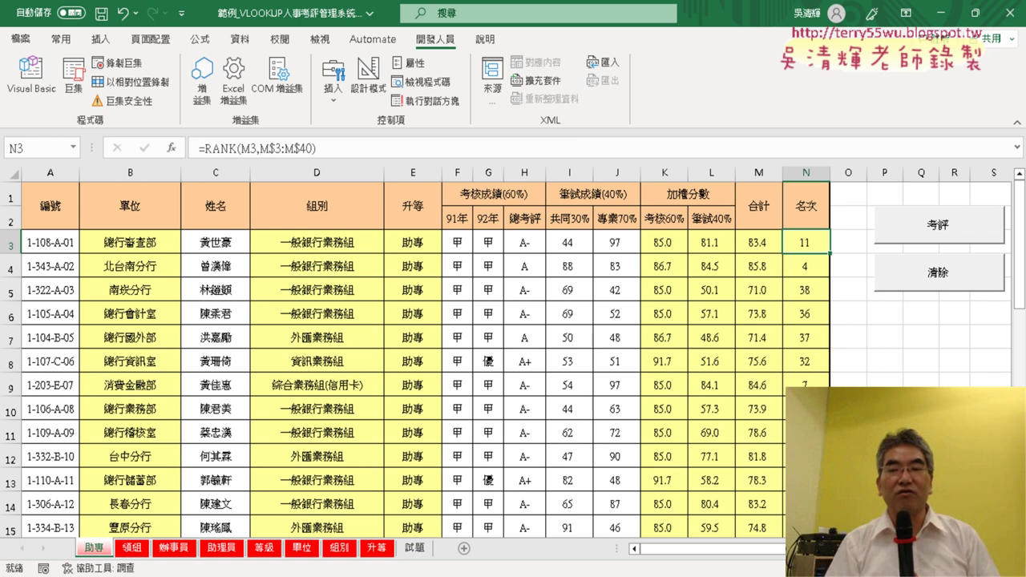
click(956, 277)
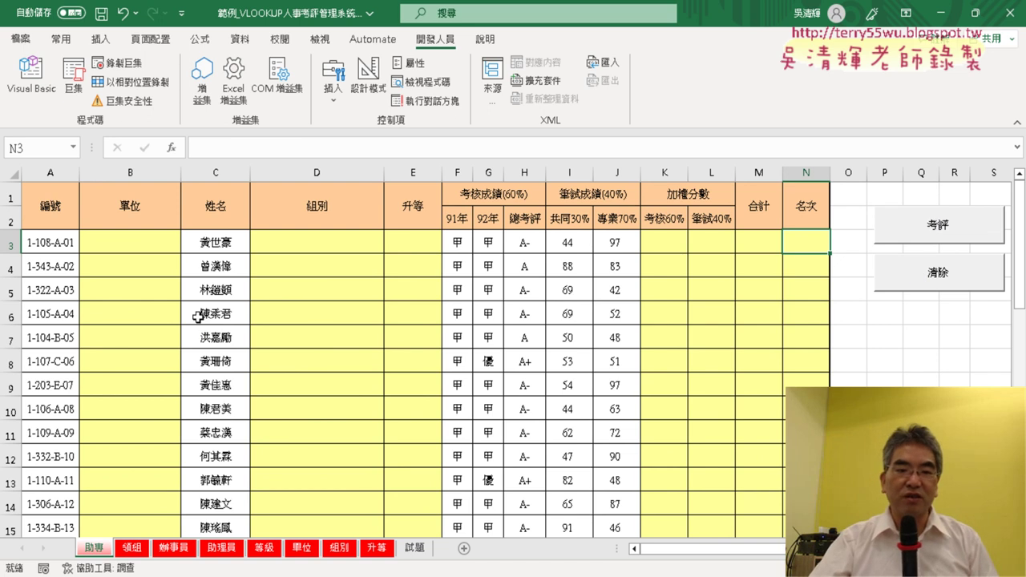
- Flip through the 領組, 辦事員 and 助理員 sheets, then return to 助專 and select B3
click(143, 552)
click(172, 552)
click(227, 547)
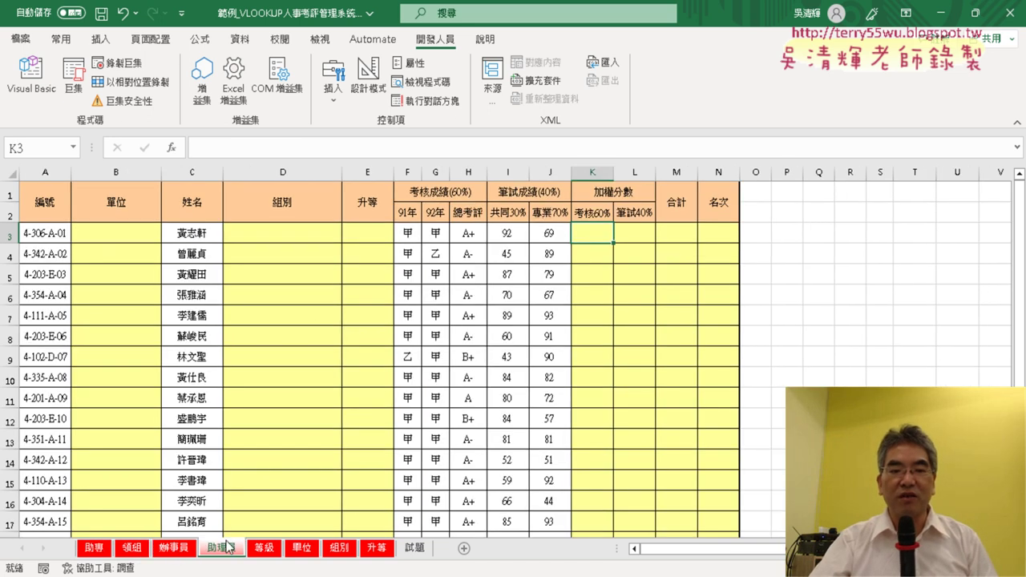
click(89, 550)
click(132, 550)
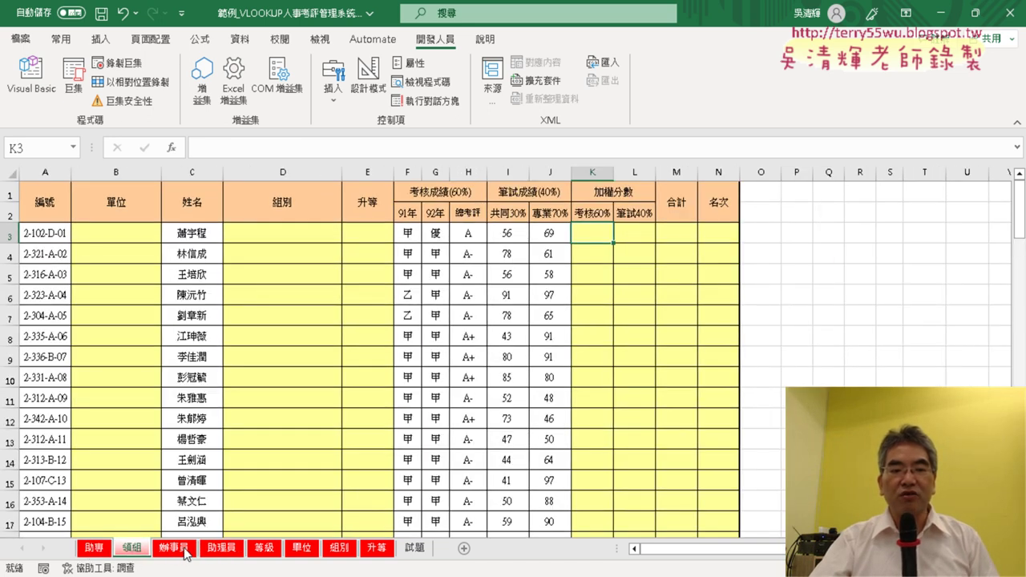
click(173, 550)
click(214, 547)
click(90, 550)
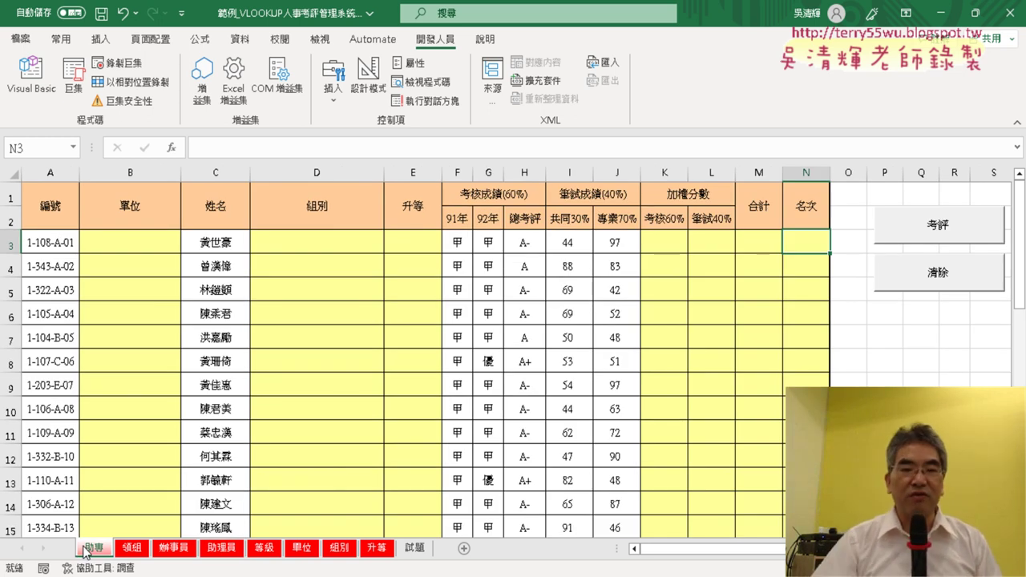
click(150, 242)
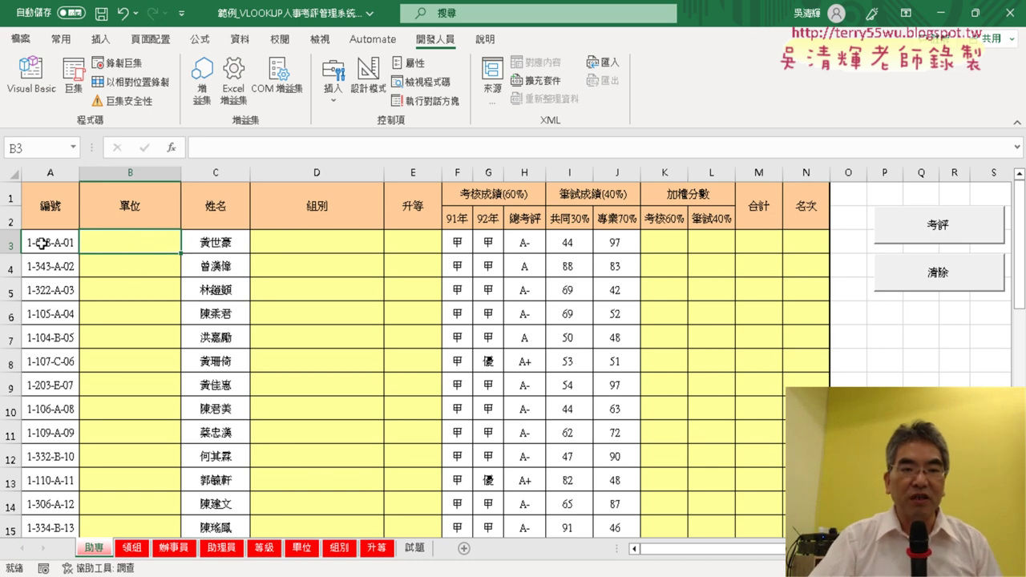
- Insert =MID(A3,3,3) into B3 from the 文字 category so it shows unit 108
click(172, 148)
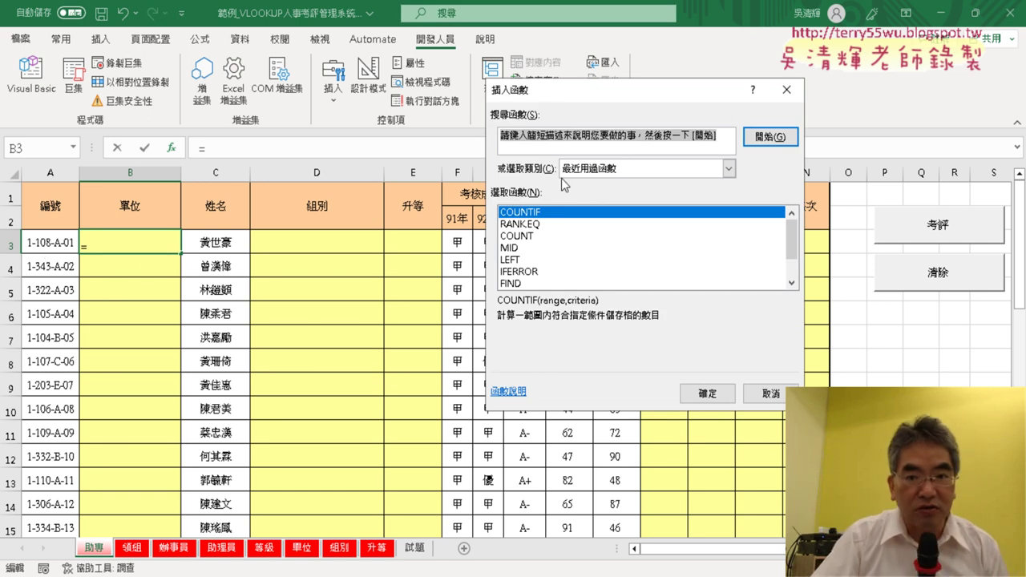
click(729, 168)
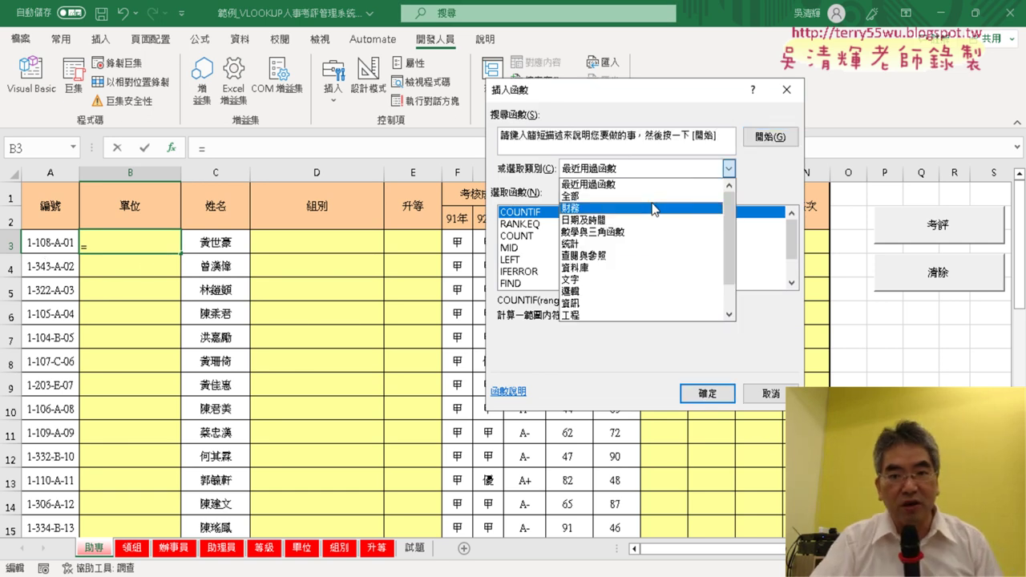
click(656, 280)
click(792, 269)
click(792, 270)
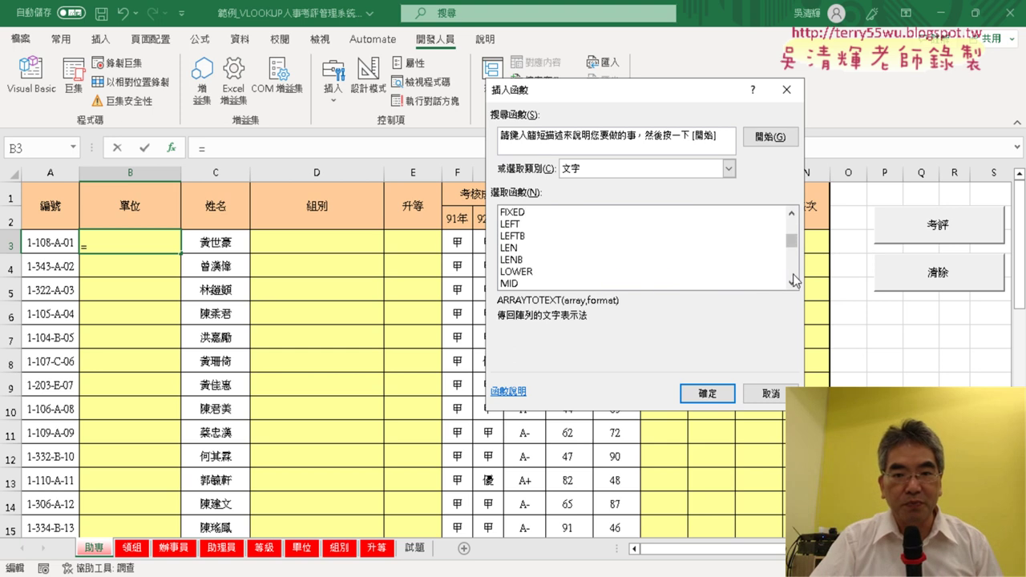
double_click(578, 283)
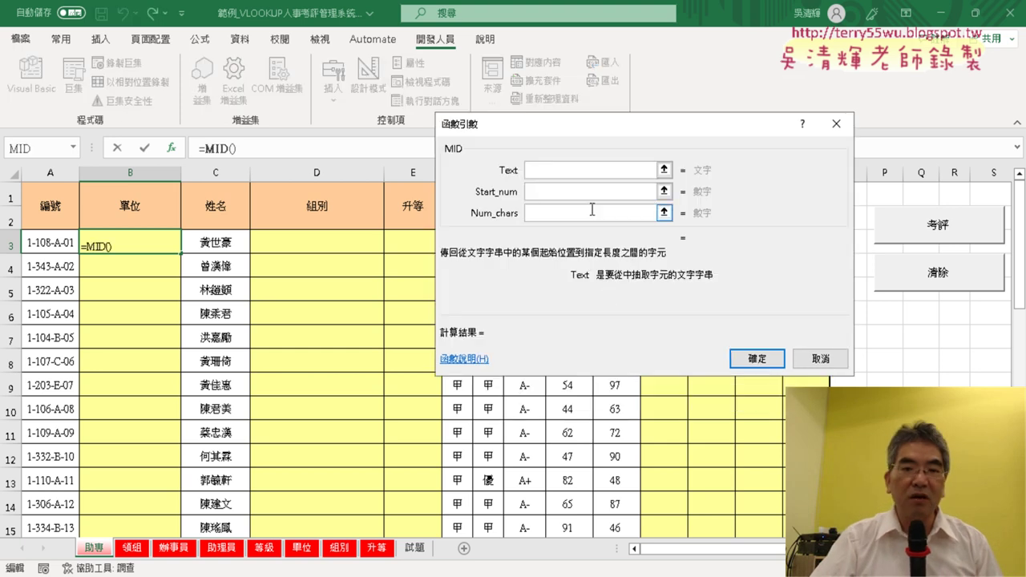
click(35, 246)
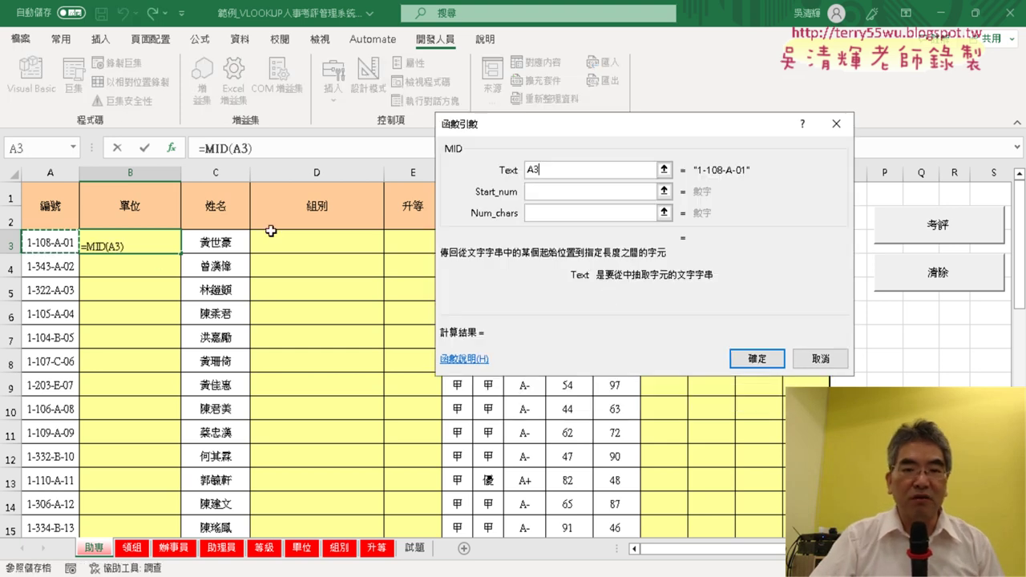
click(548, 191)
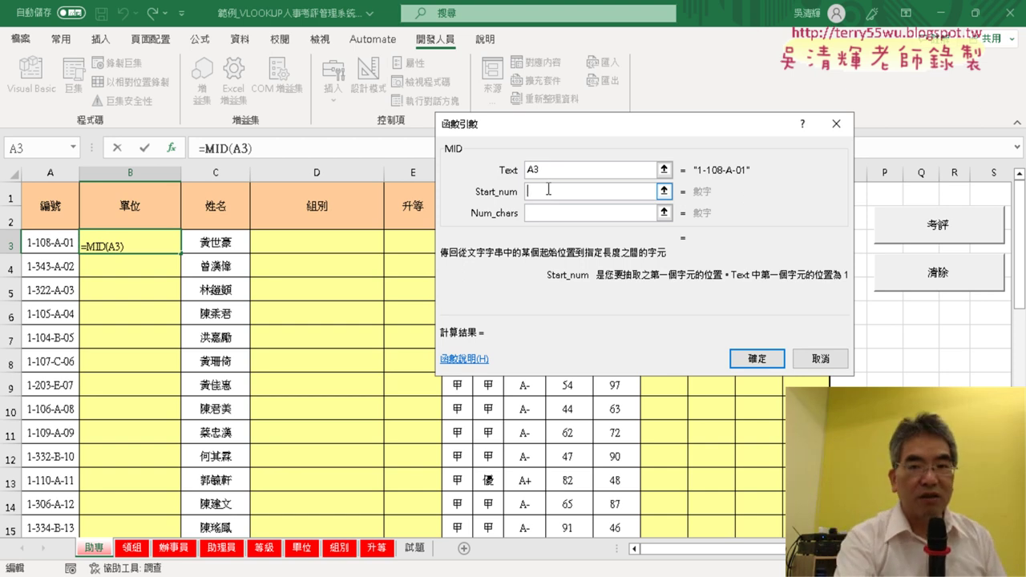
text(3)
key(Tab)
text(3)
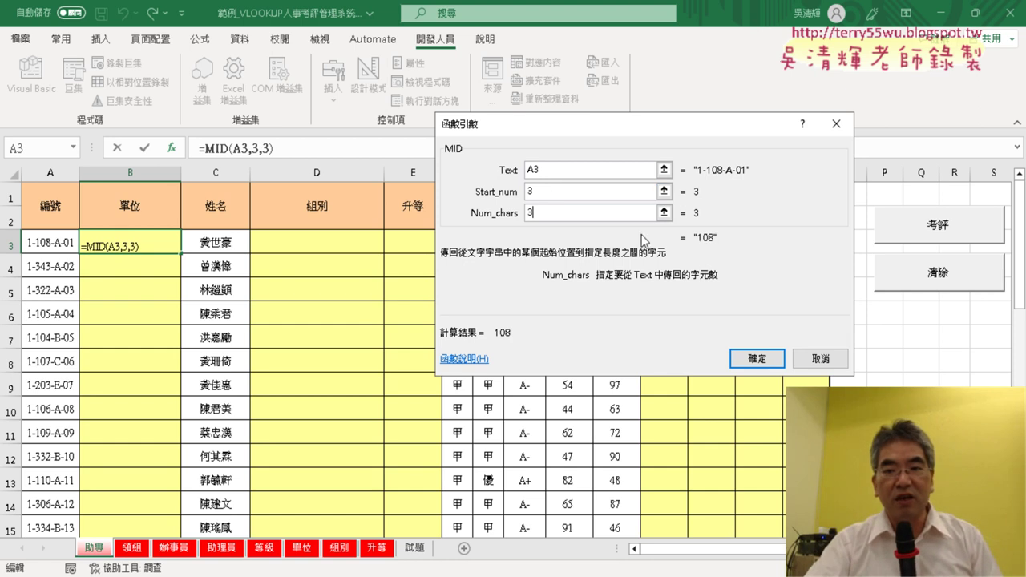
click(755, 359)
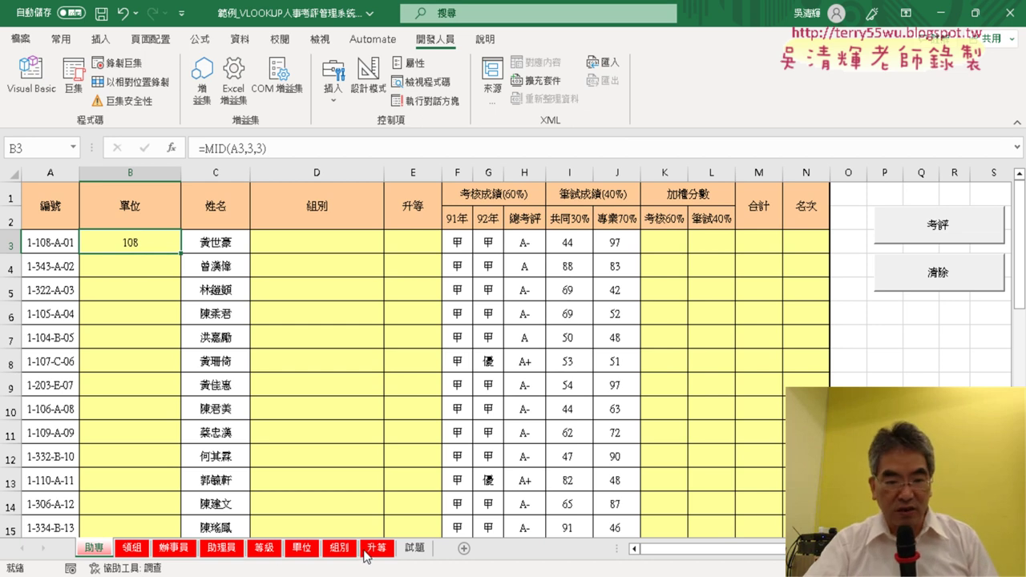
click(303, 548)
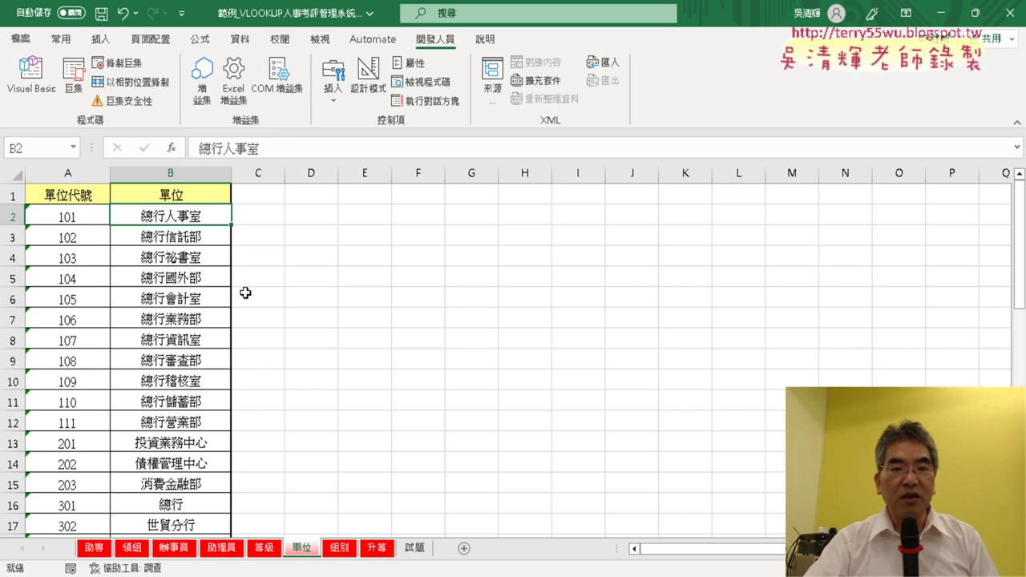
click(201, 40)
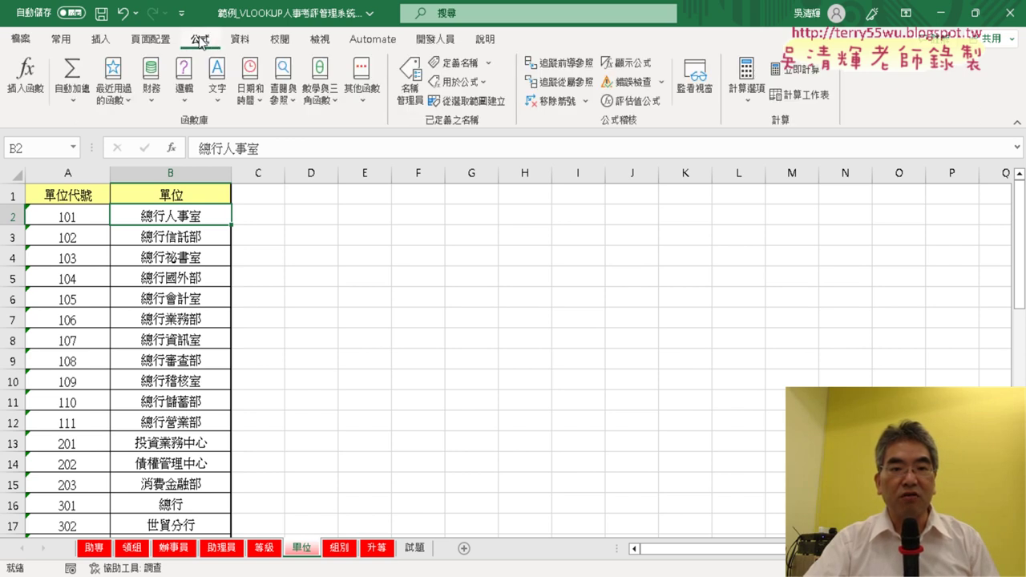
click(409, 86)
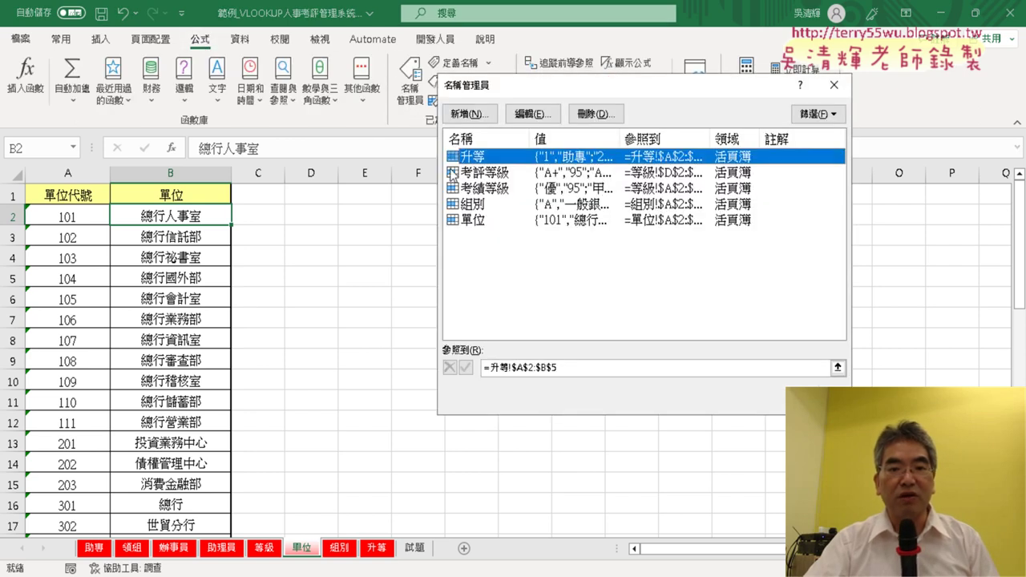
click(483, 225)
click(576, 370)
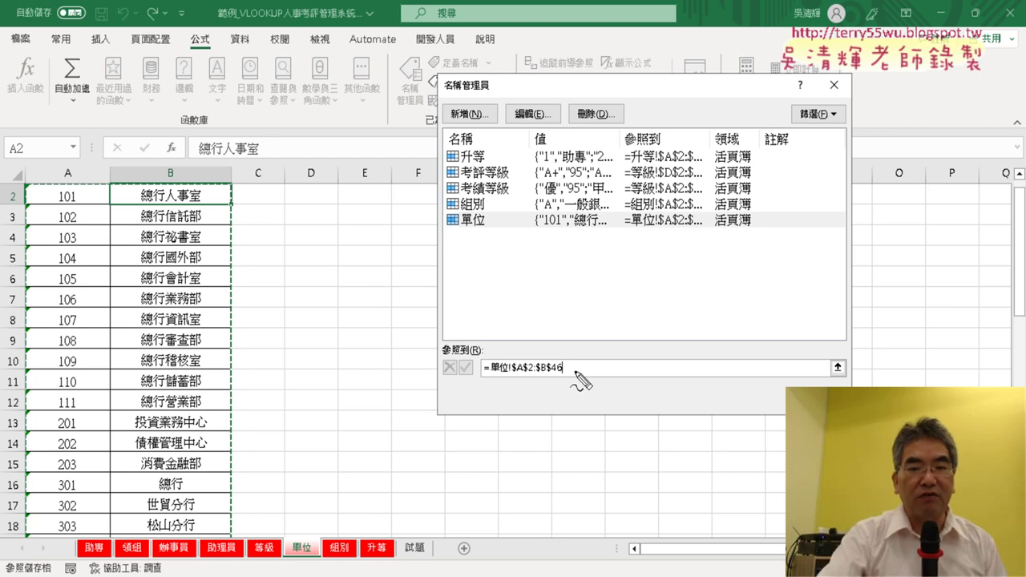
drag(486, 230, 484, 216)
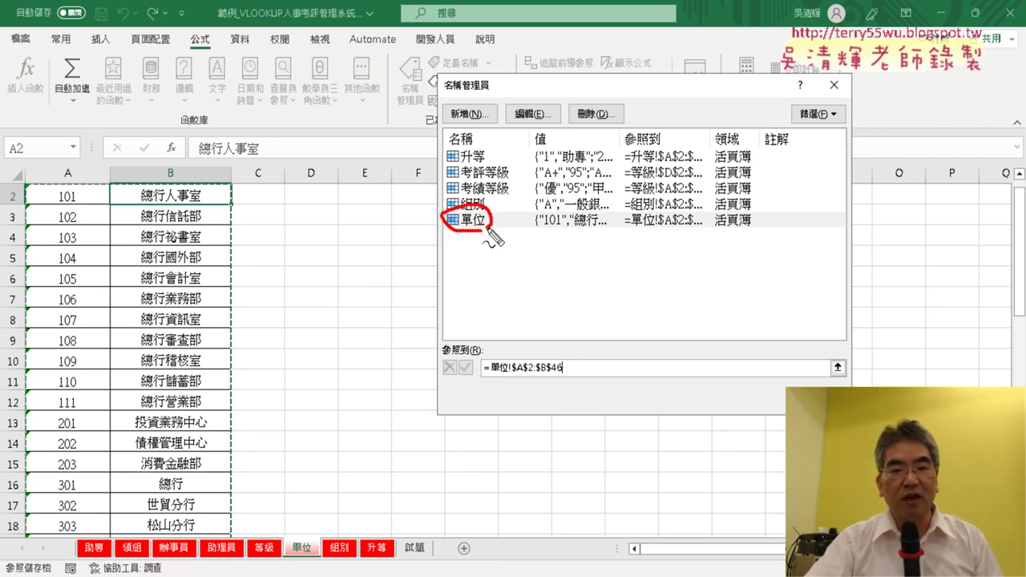
mouse_move(553, 385)
mouse_down()
mouse_move(564, 356)
mouse_move(559, 401)
mouse_up()
mouse_move(525, 253)
mouse_down()
mouse_move(560, 250)
mouse_move(542, 309)
mouse_move(569, 283)
mouse_move(578, 309)
mouse_move(515, 230)
mouse_move(603, 322)
mouse_up()
mouse_move(369, 167)
mouse_down()
mouse_move(244, 260)
mouse_move(312, 257)
mouse_up()
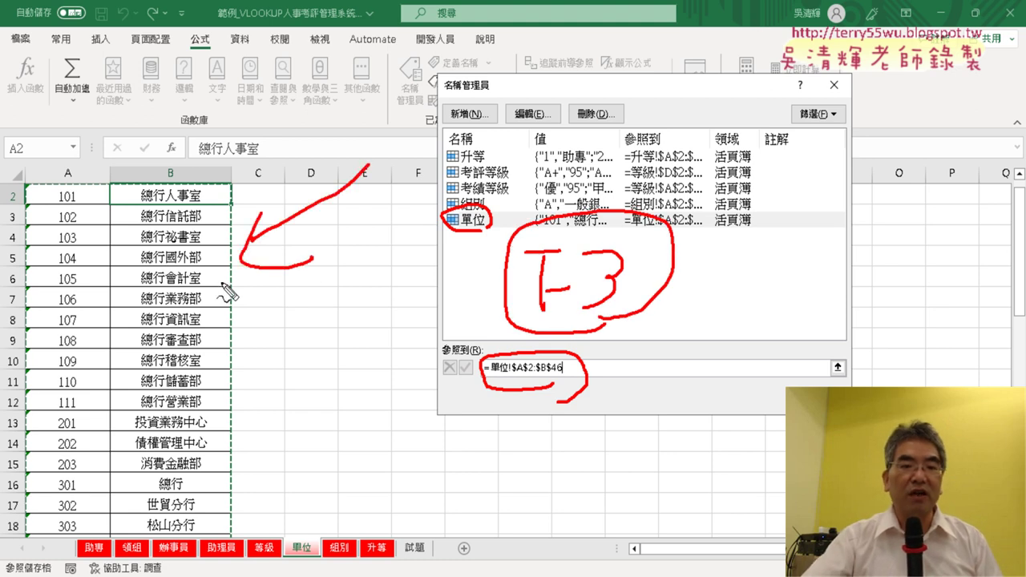
key(Escape)
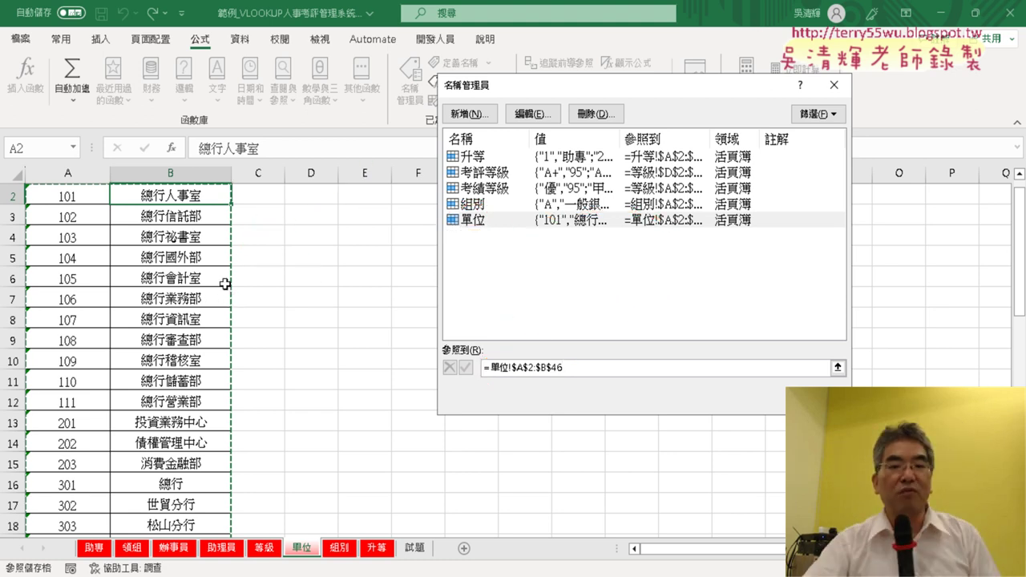
key(Escape)
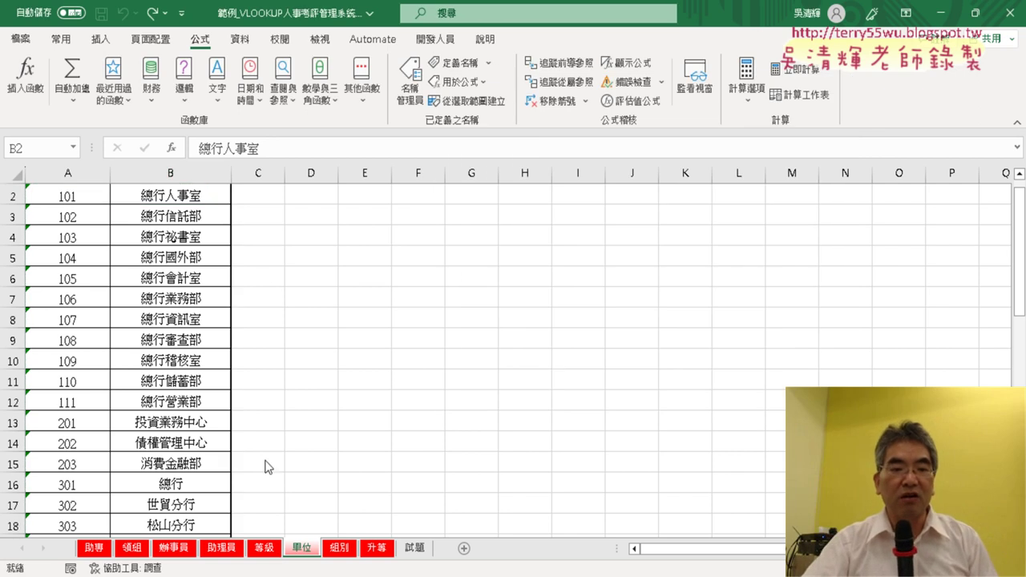
click(96, 548)
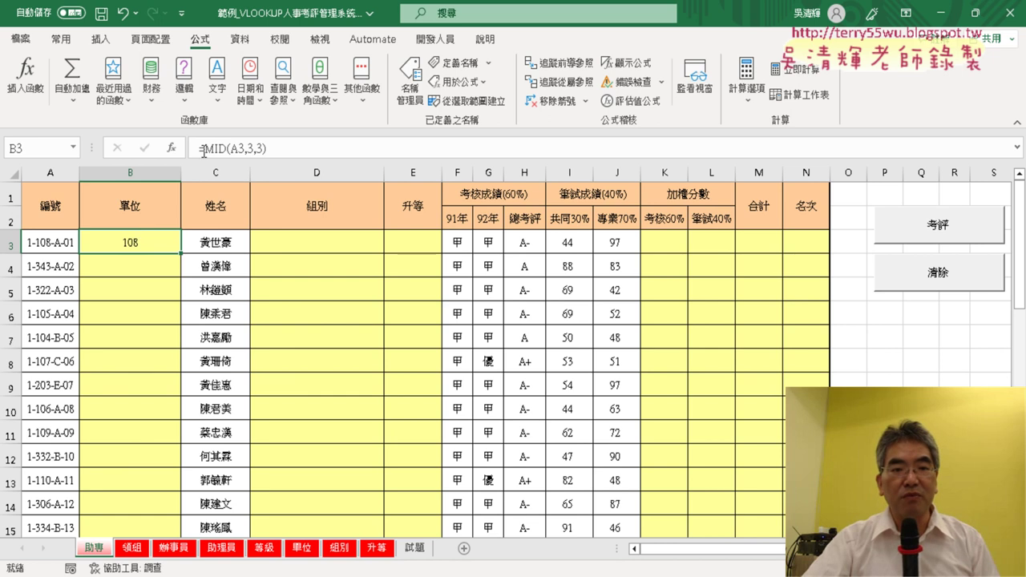
- Cut the MID(A3,3,3) formula text out of B3
click(204, 152)
drag(203, 149, 266, 149)
right_click(247, 150)
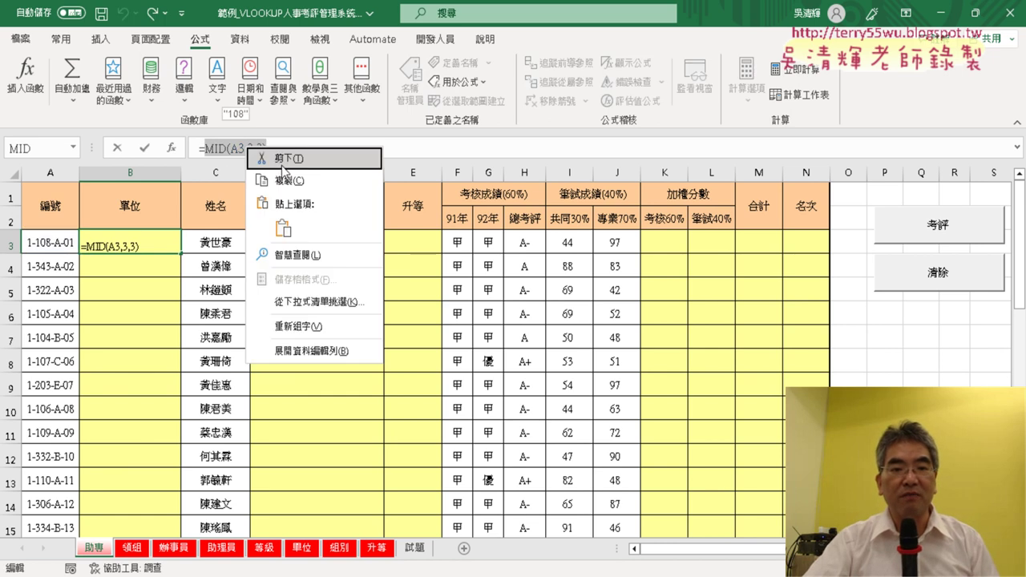
click(281, 159)
- Start a VLOOKUP in B3 from the 查閱與參照 category
click(172, 149)
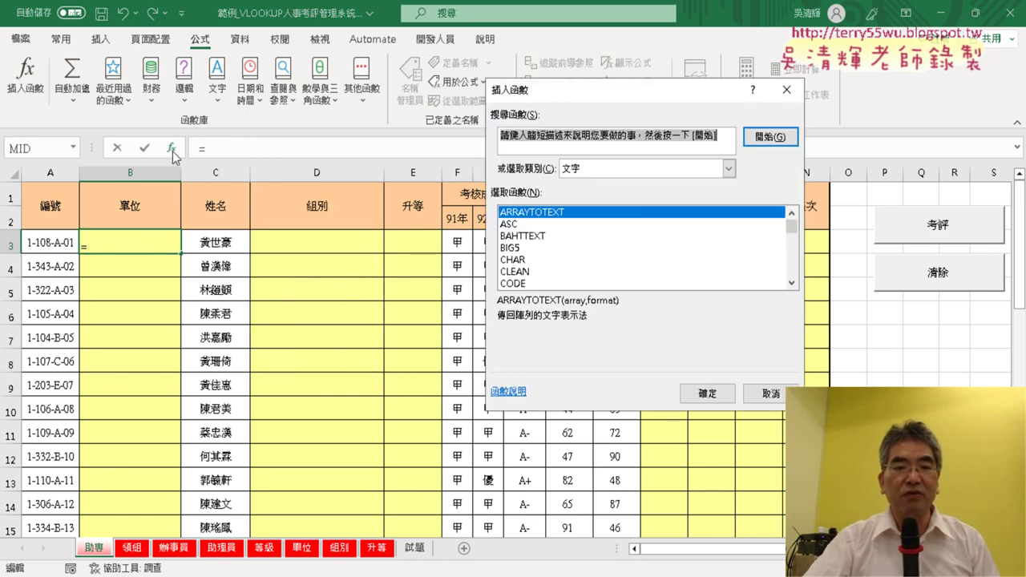
click(609, 170)
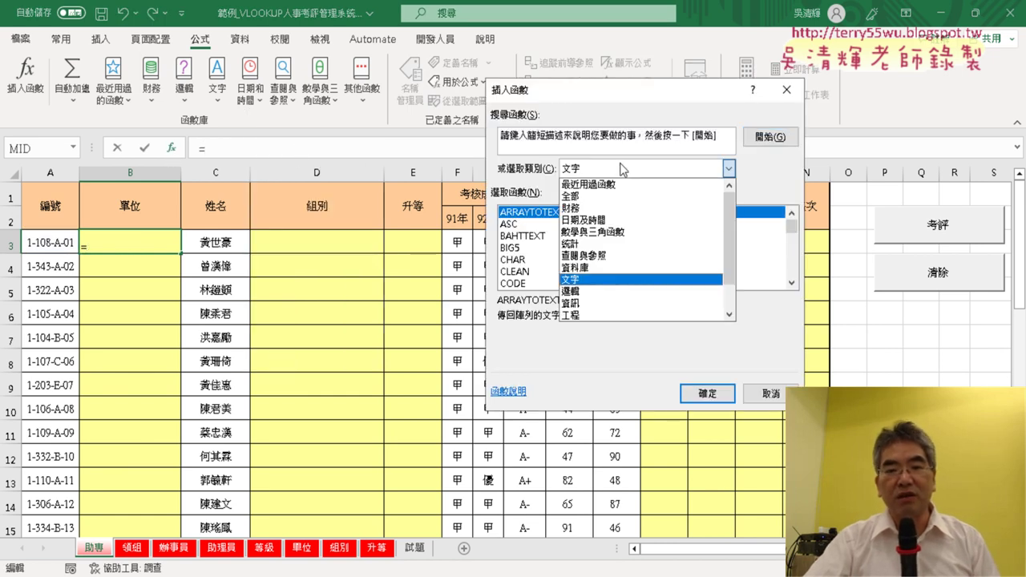
click(609, 256)
drag(794, 233, 799, 297)
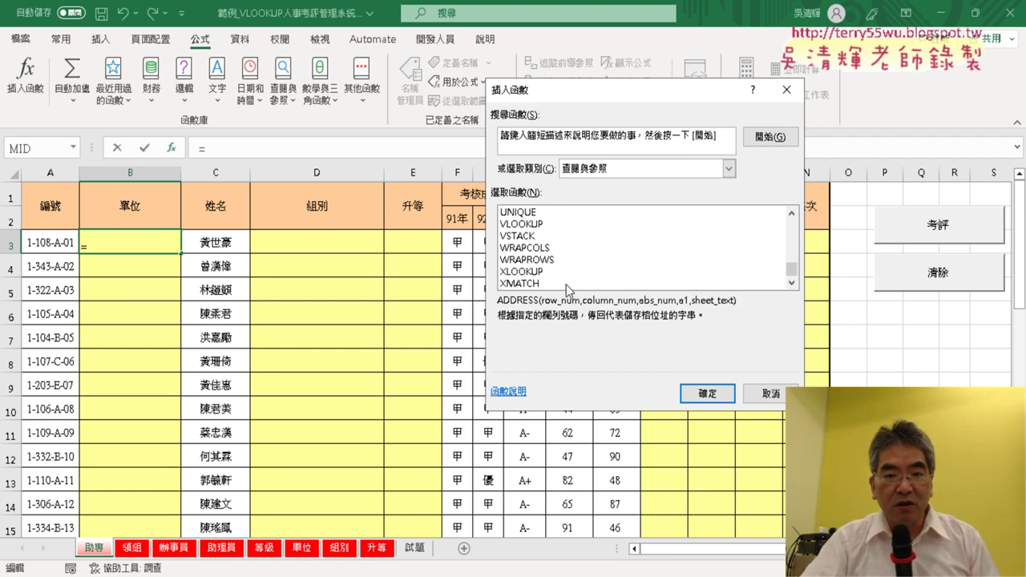
scroll(705, 273, up, 6)
scroll(657, 277, up, 2)
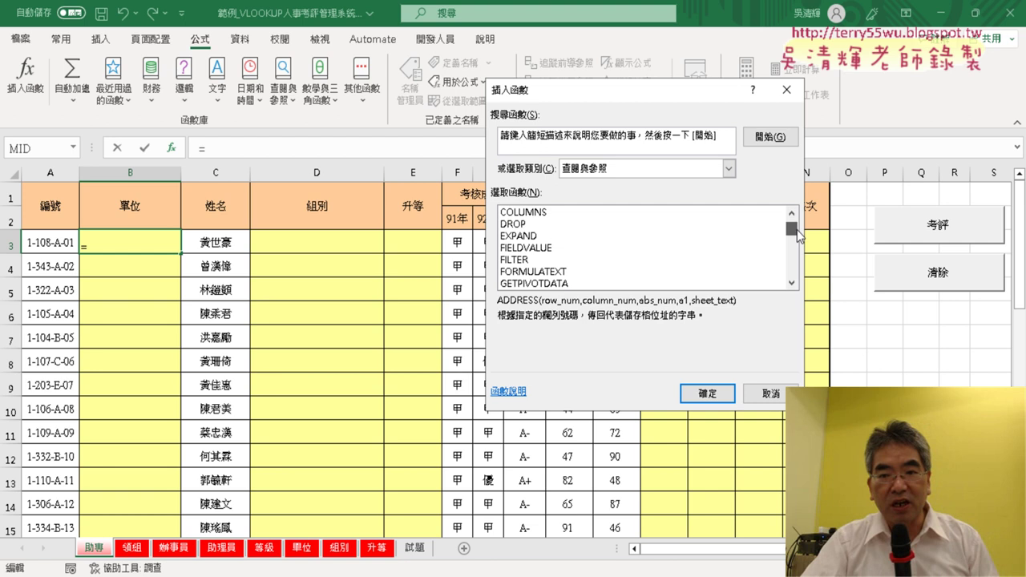
scroll(626, 280, down, 8)
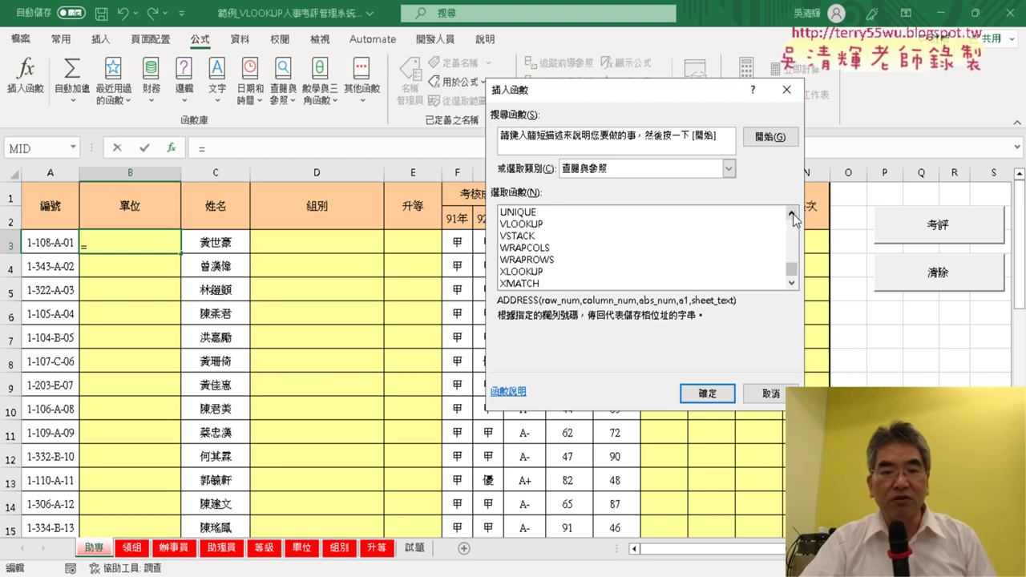
click(562, 227)
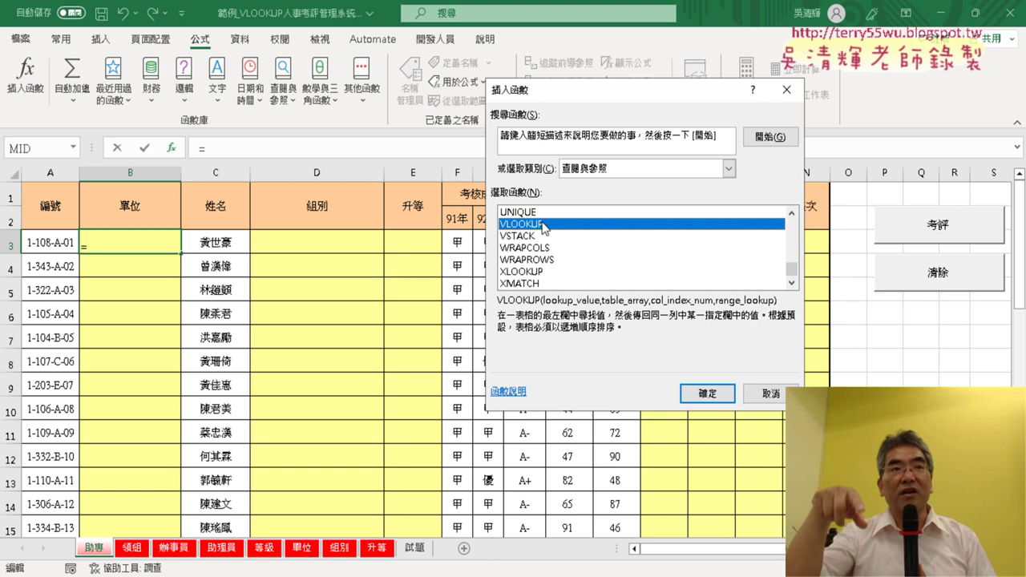
click(697, 393)
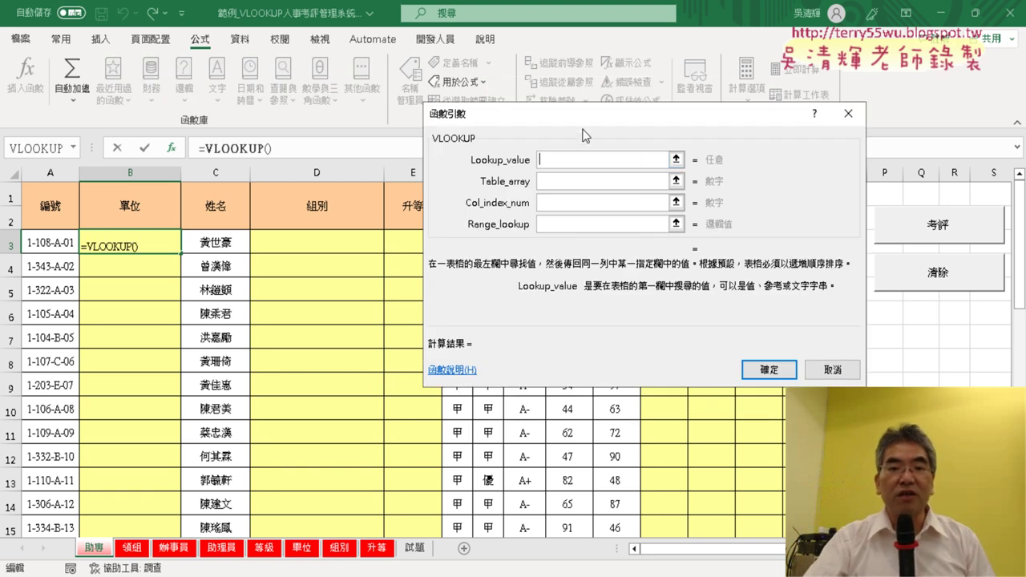
- Paste MID(A3,3,3) as the VLOOKUP lookup value
drag(610, 126, 641, 134)
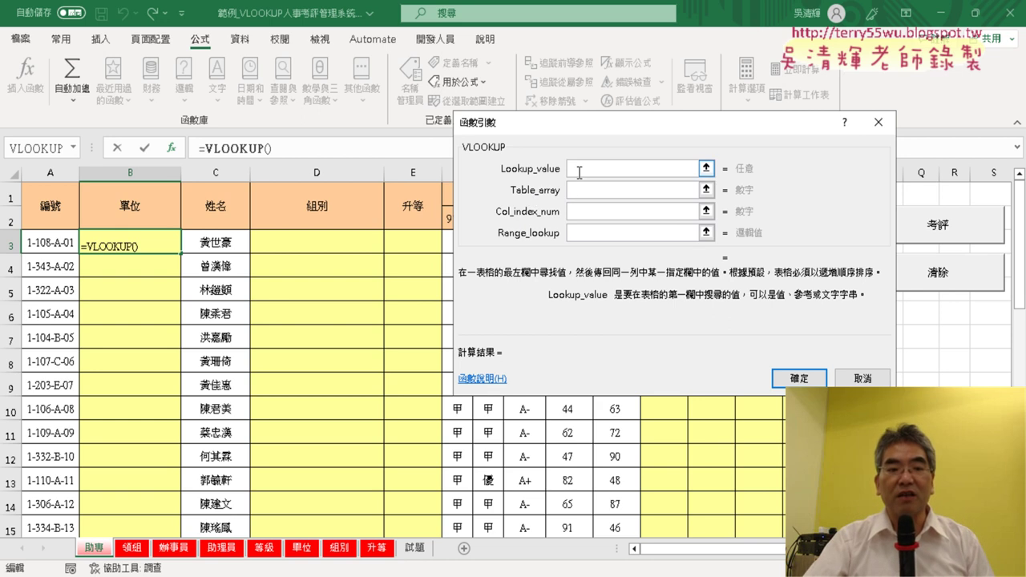
right_click(587, 171)
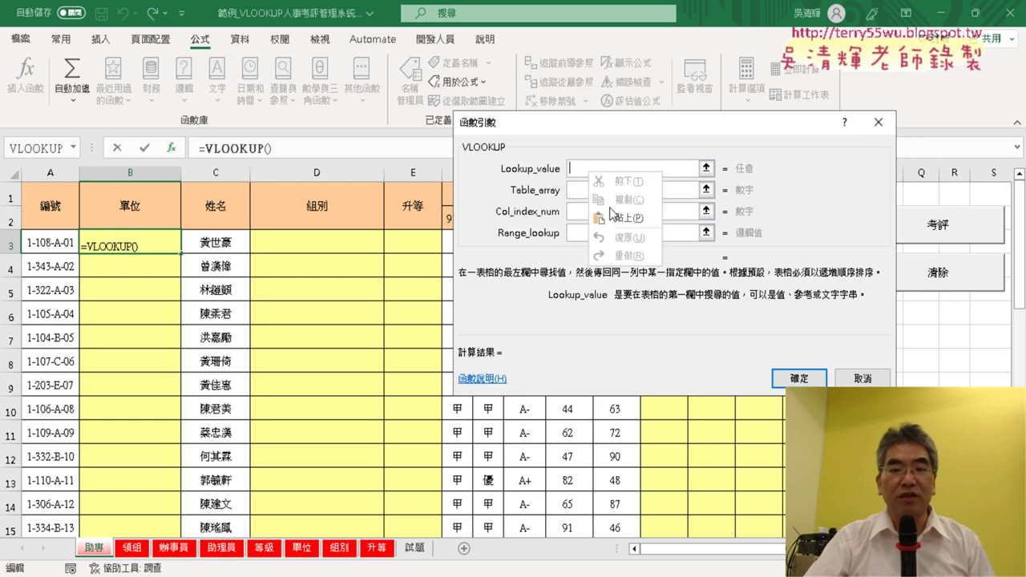
click(620, 216)
drag(550, 167, 689, 168)
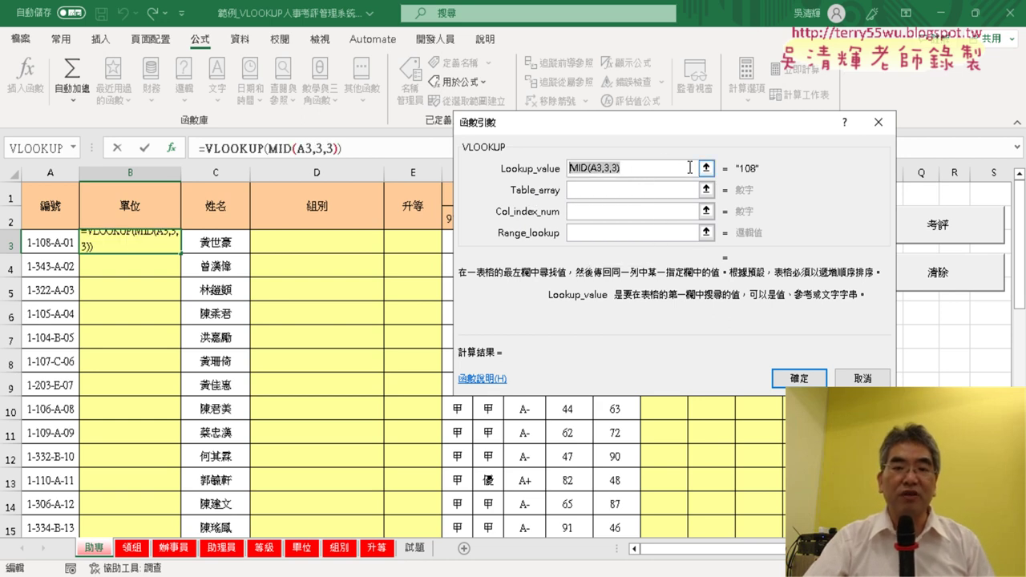
drag(634, 132, 440, 186)
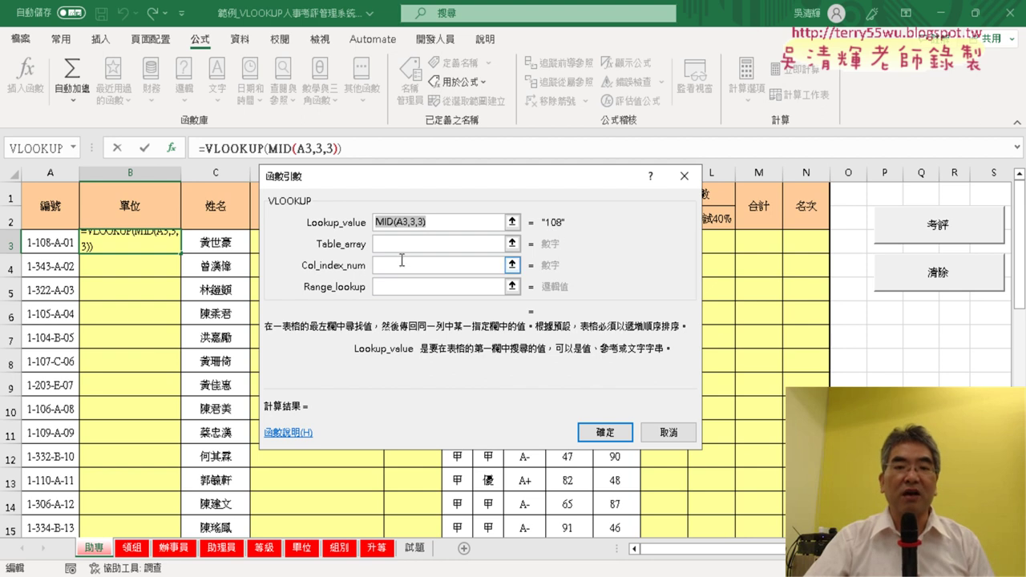
- Set the table array to the named range 單位 via F3
click(405, 245)
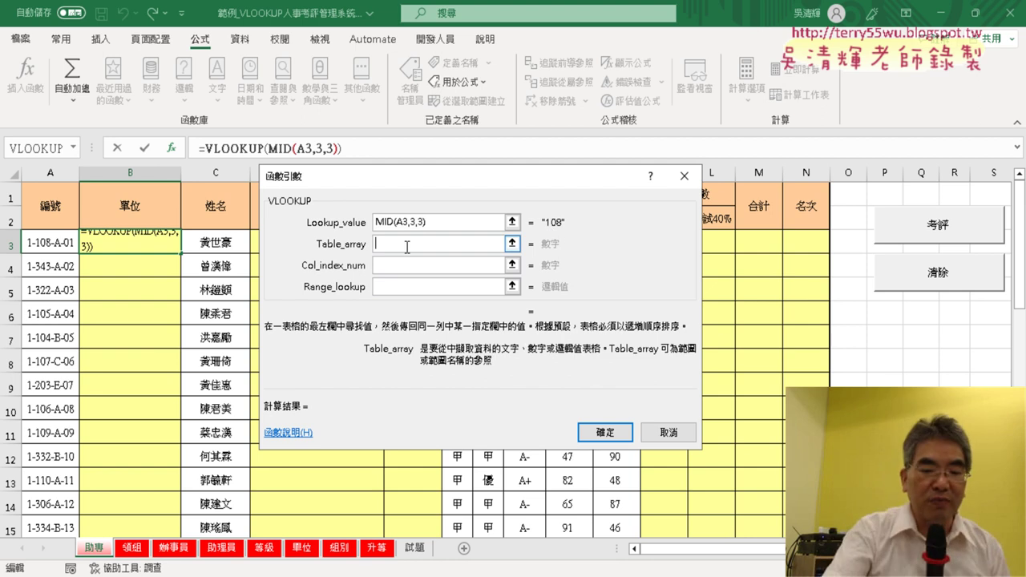
key(F3)
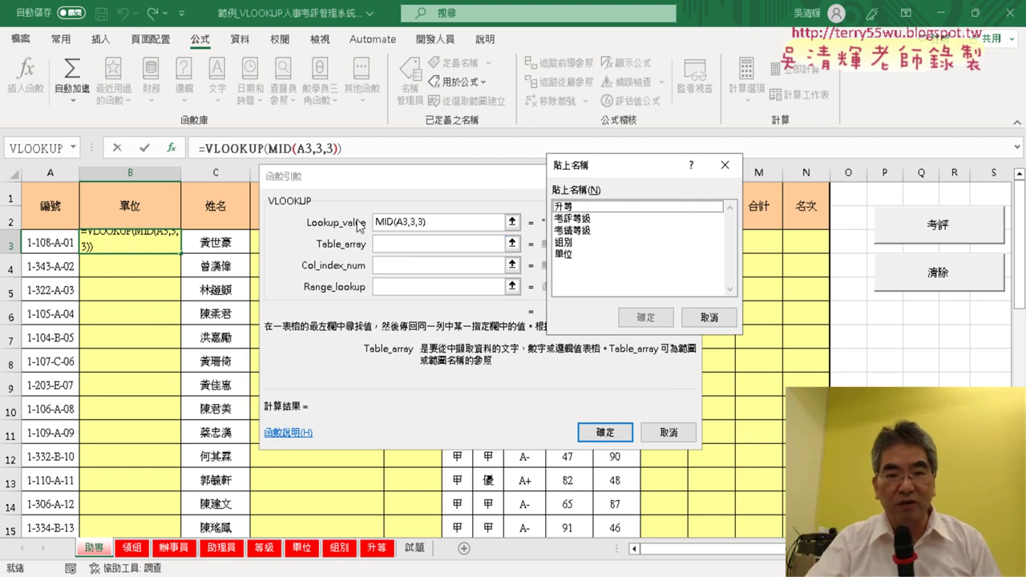
click(570, 255)
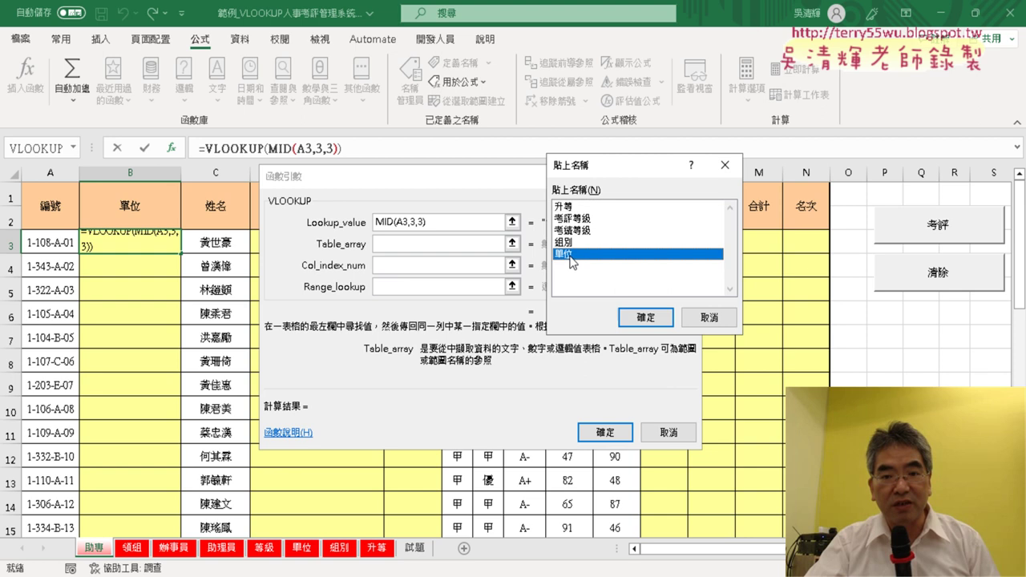
click(646, 317)
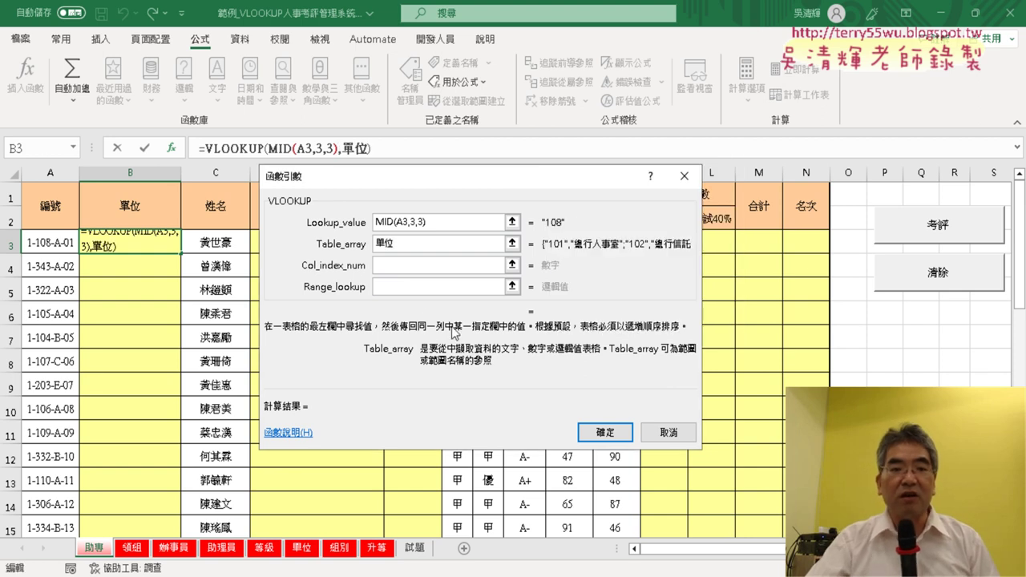
click(398, 270)
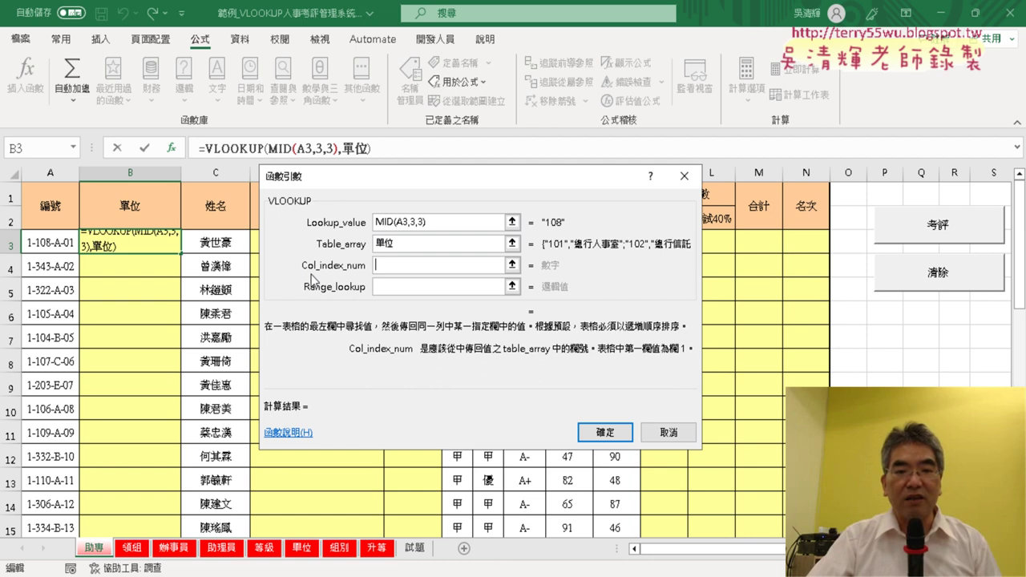
click(383, 268)
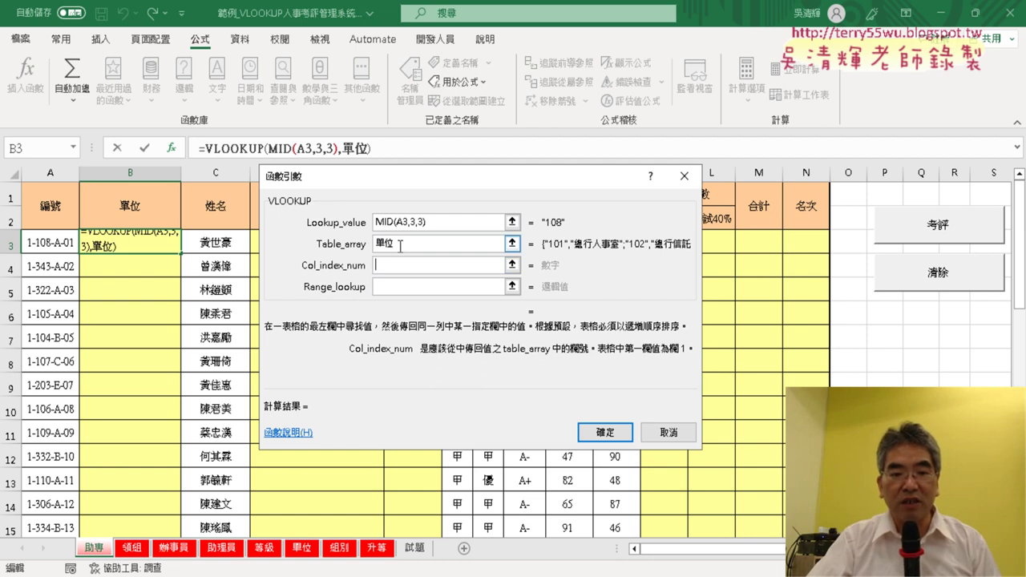
click(399, 244)
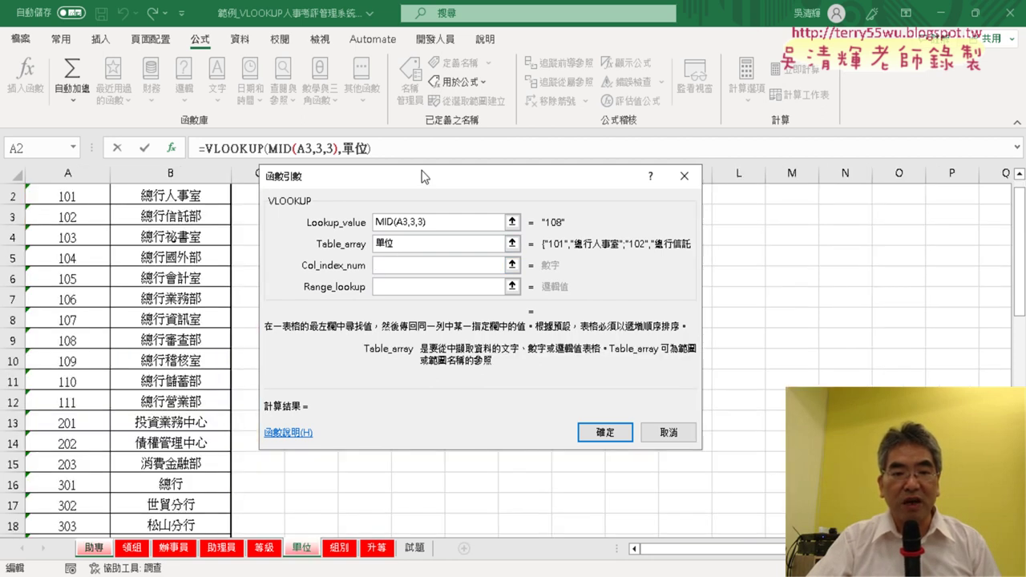
drag(423, 176, 587, 139)
key(Tab)
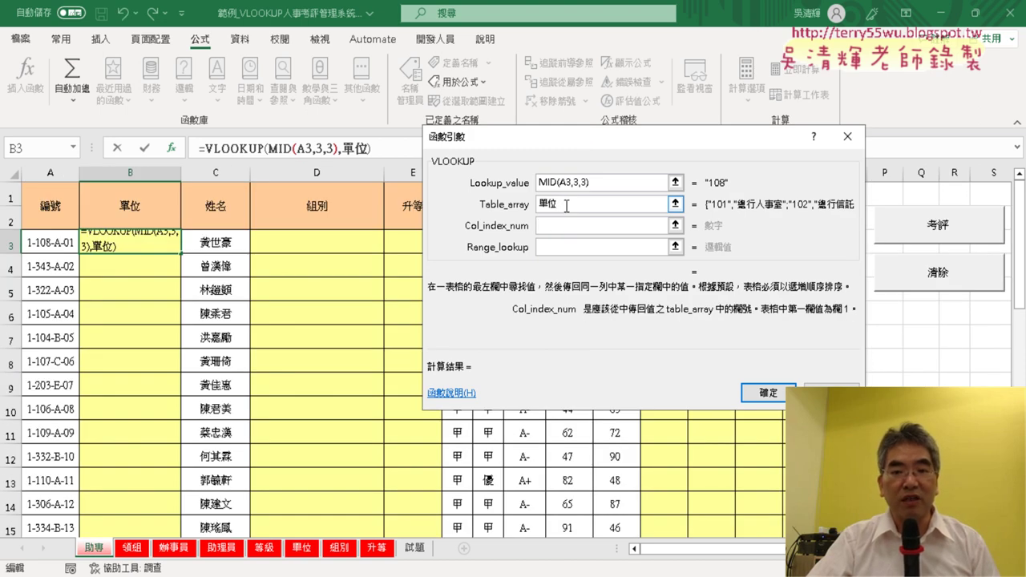
click(566, 206)
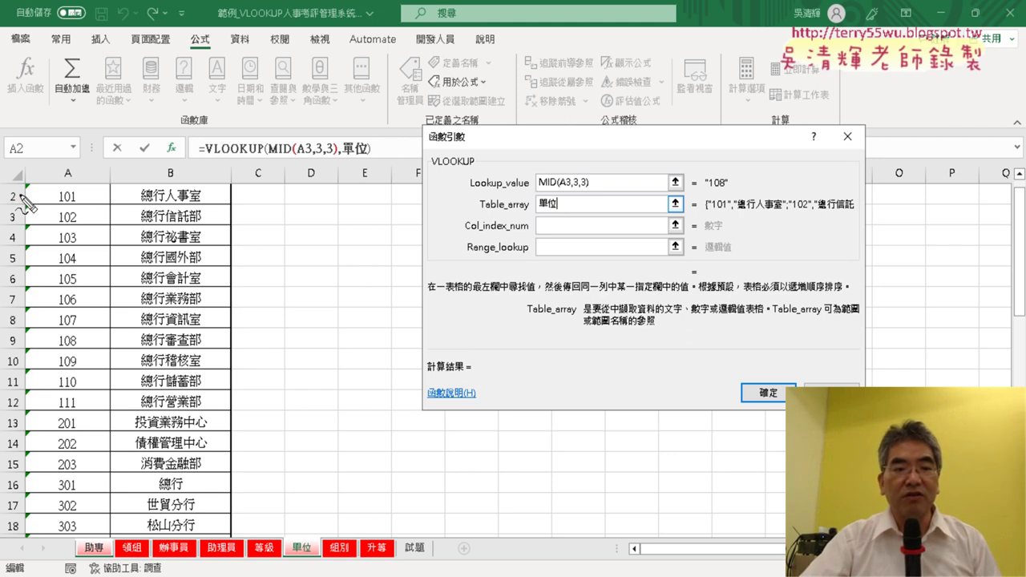
drag(21, 195, 32, 393)
mouse_move(36, 181)
mouse_down()
mouse_move(233, 190)
mouse_move(224, 368)
mouse_up()
drag(109, 159, 118, 408)
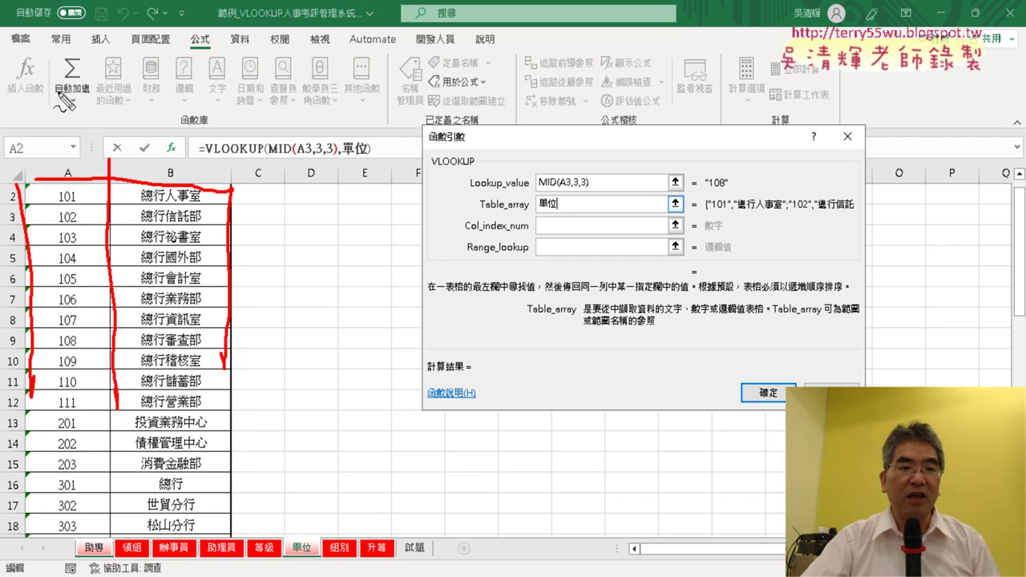
drag(56, 88, 59, 157)
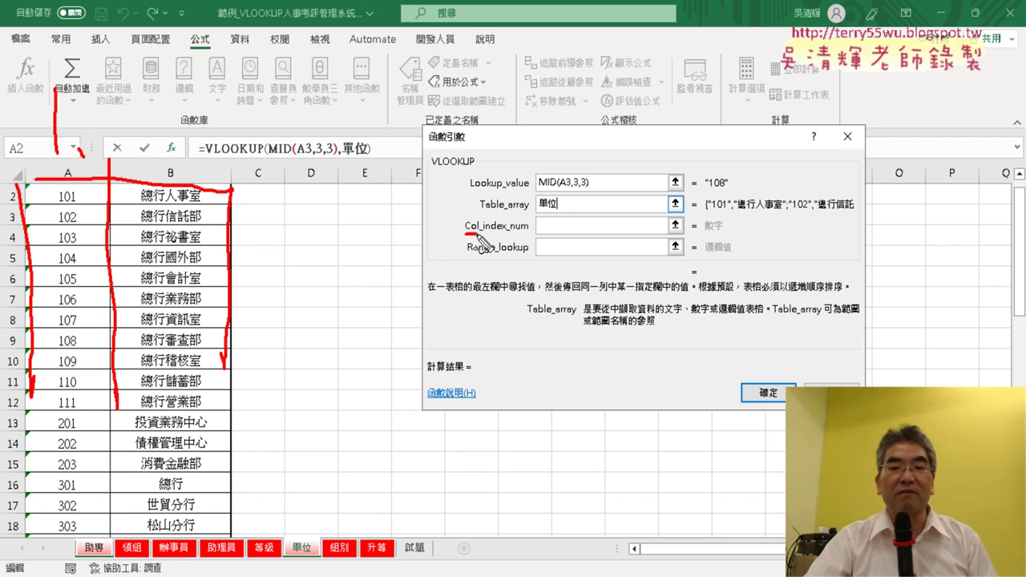
- Annotate that column 2 of 單位 holds the unit name for code 108, then clear the markings
drag(490, 233, 527, 235)
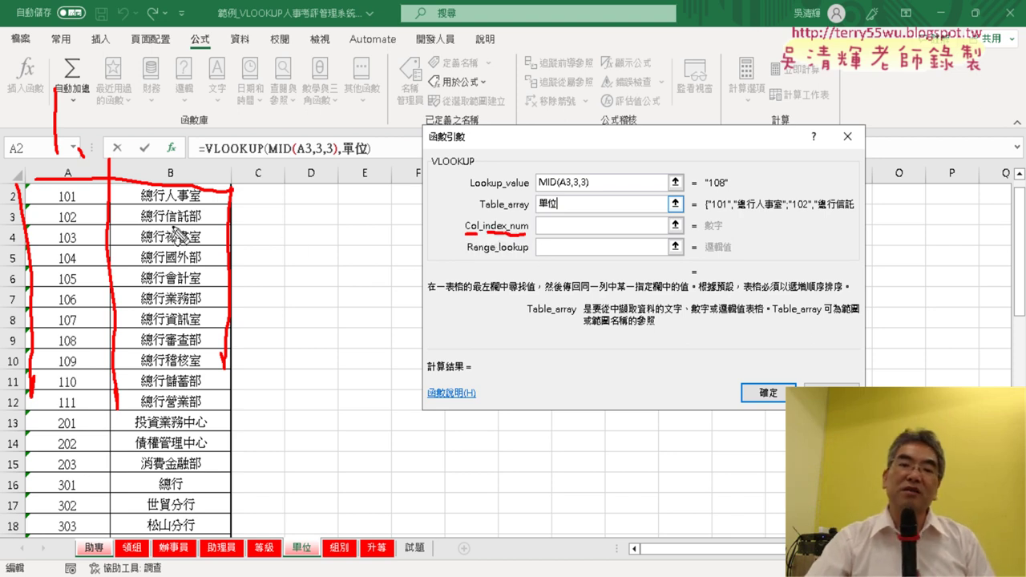
mouse_move(453, 234)
mouse_down()
mouse_move(415, 215)
mouse_move(469, 210)
mouse_move(455, 221)
mouse_up()
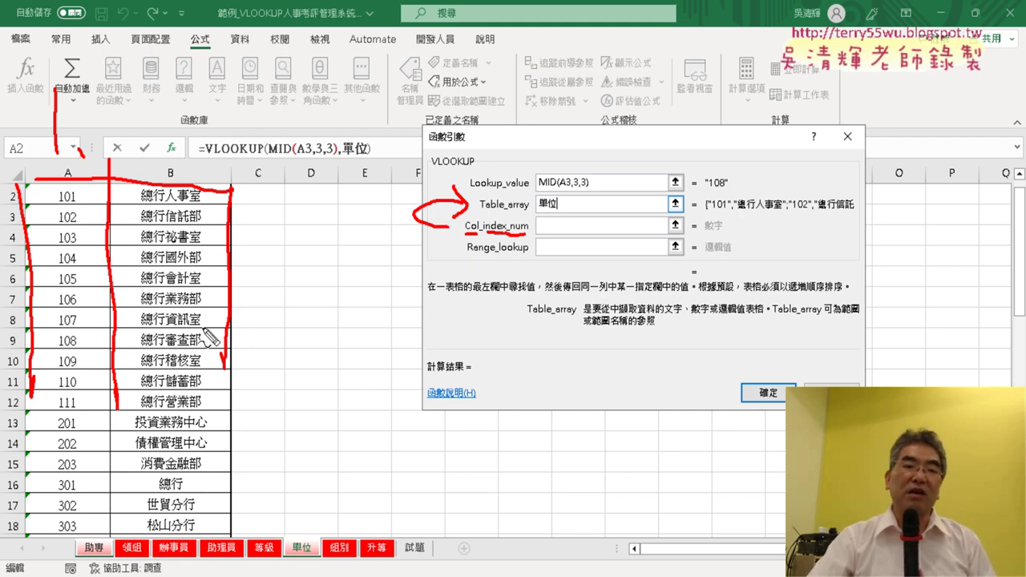
drag(73, 352, 78, 335)
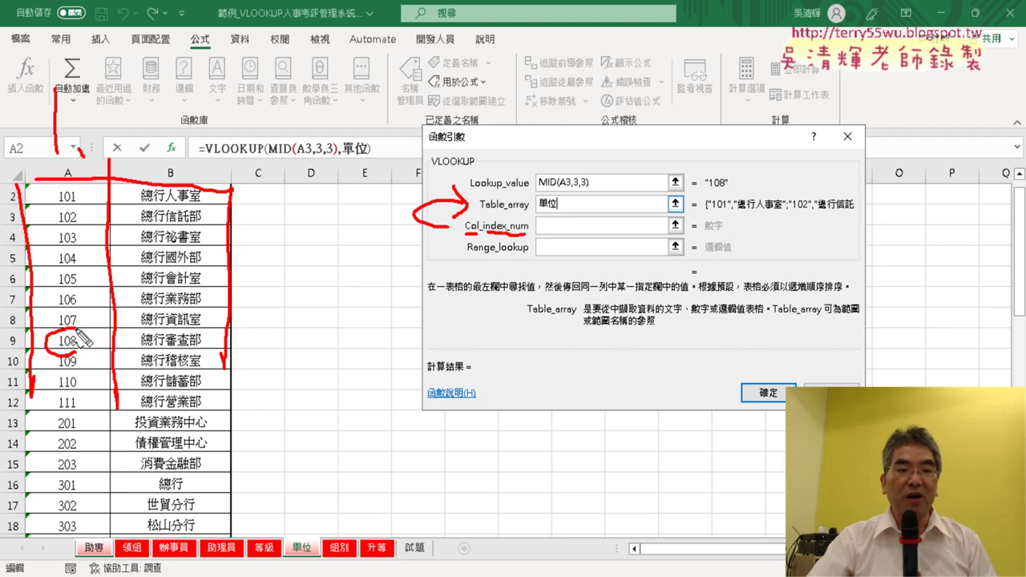
drag(161, 110, 200, 140)
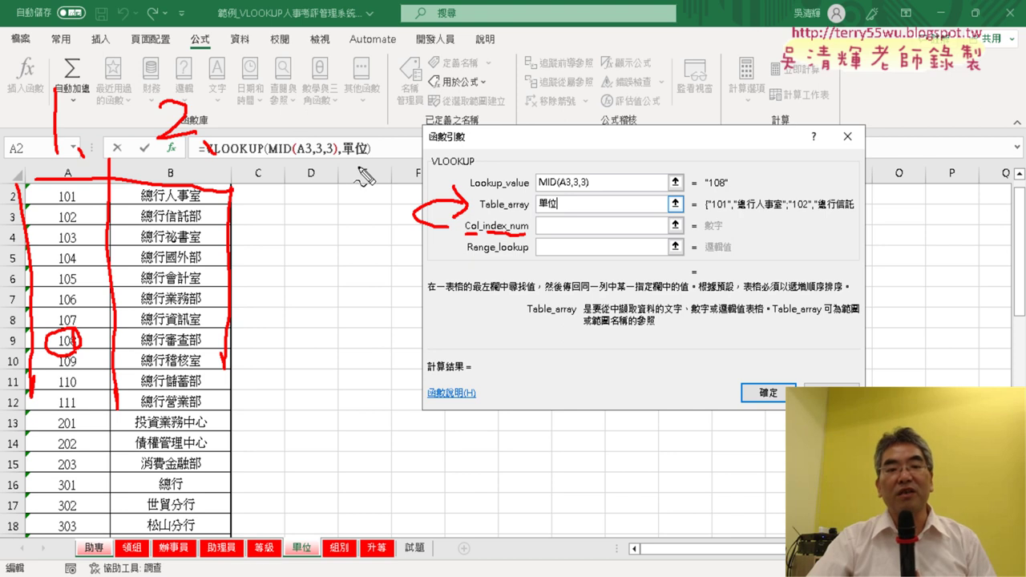
mouse_move(152, 358)
mouse_down()
mouse_move(207, 340)
mouse_move(170, 367)
mouse_up()
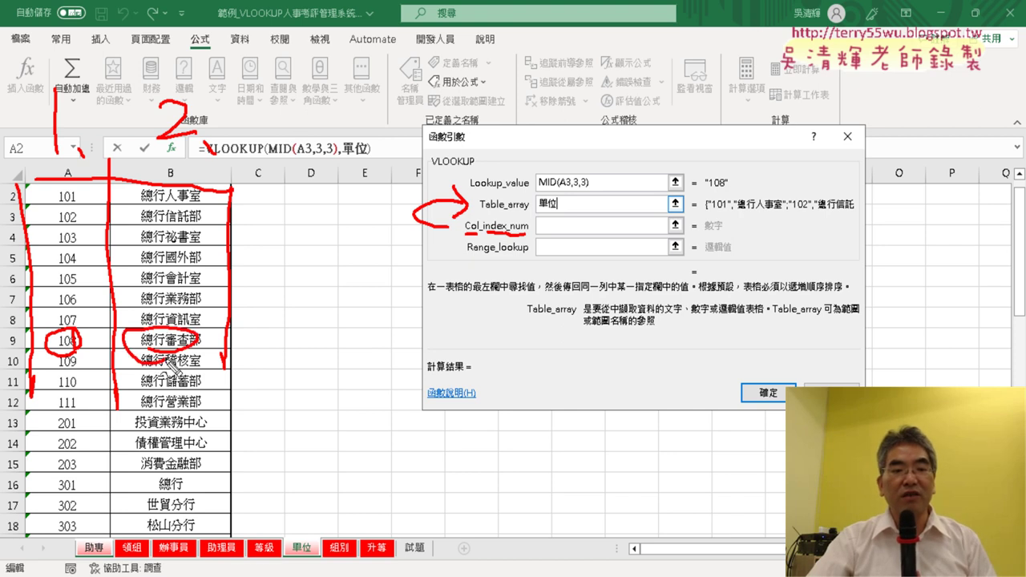
mouse_move(193, 155)
mouse_down()
mouse_move(149, 112)
mouse_move(189, 177)
mouse_up()
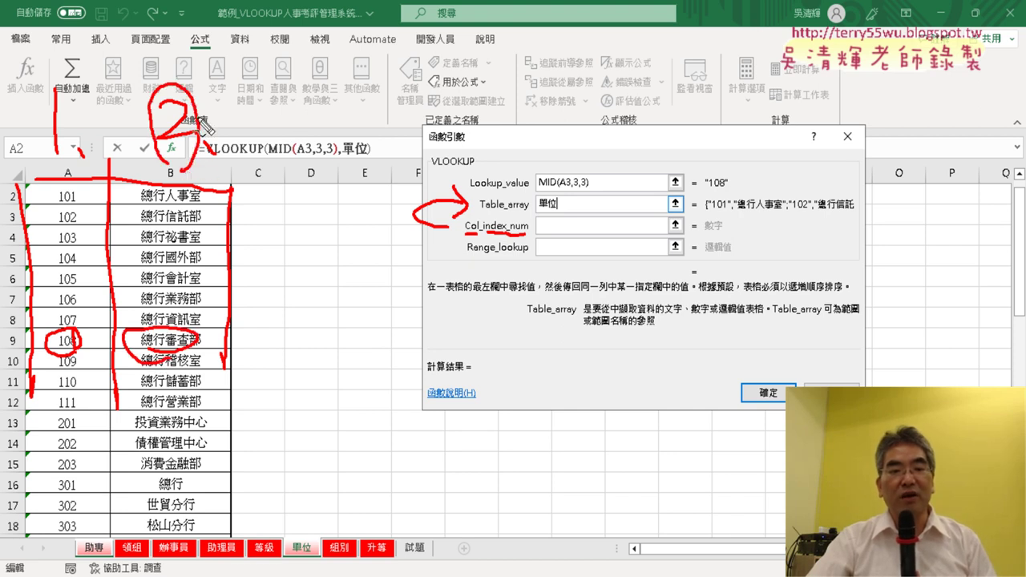
mouse_move(195, 104)
mouse_down()
mouse_move(332, 97)
mouse_move(593, 234)
mouse_up()
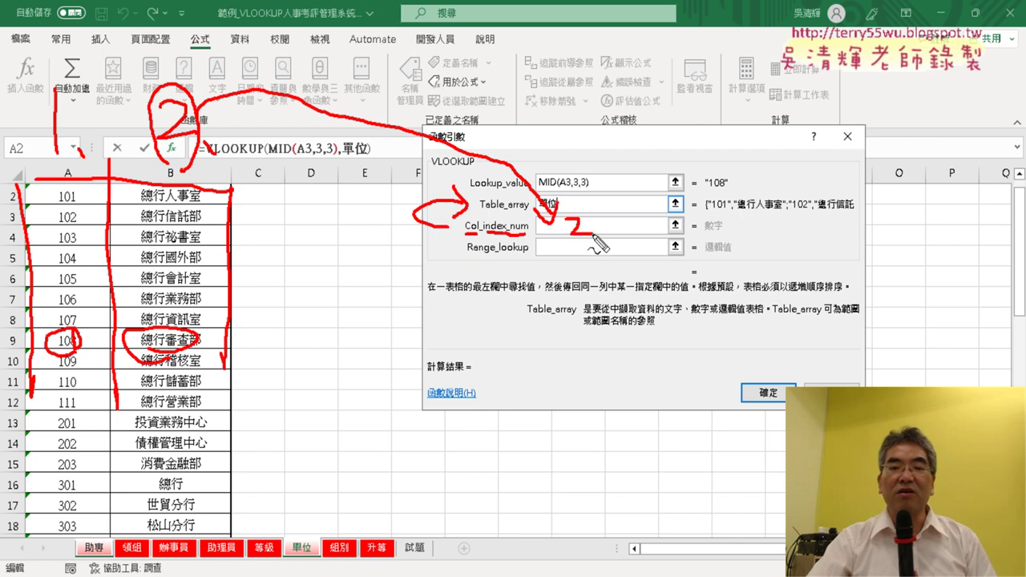
drag(471, 259, 531, 260)
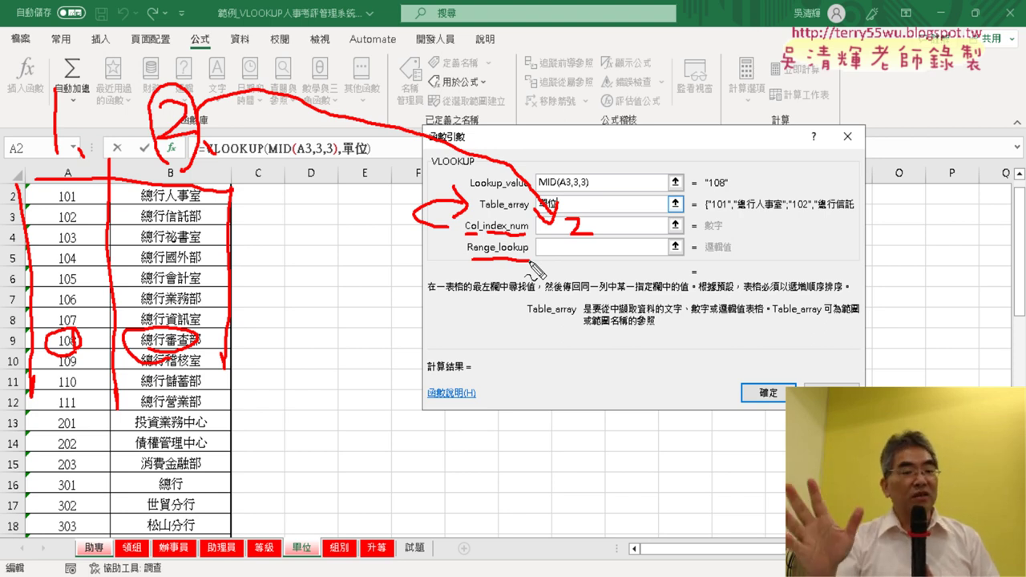
key(Escape)
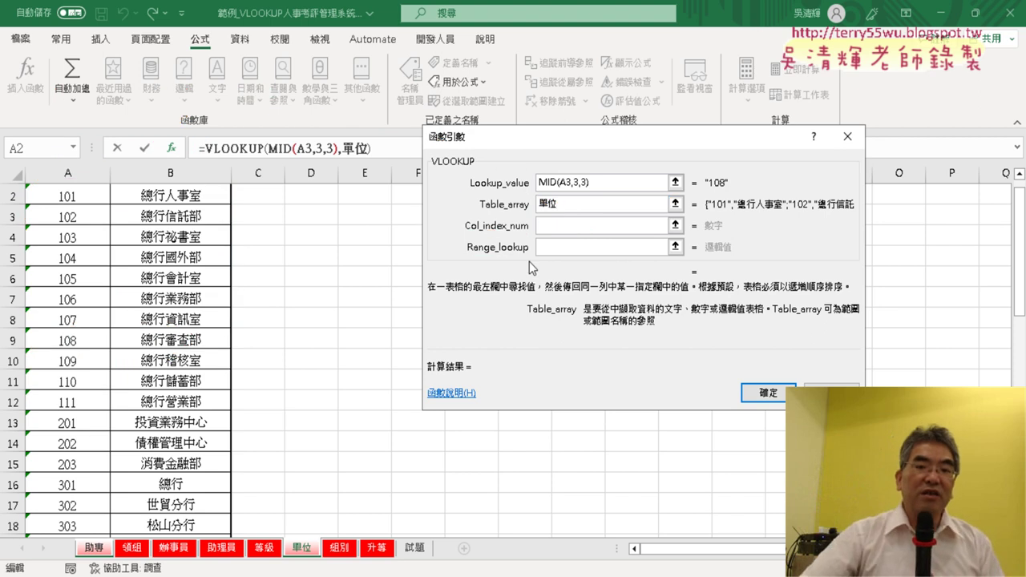
- Set column index 2 and match type 0 (after trying 1) so B3 shows 總行審查部
click(562, 225)
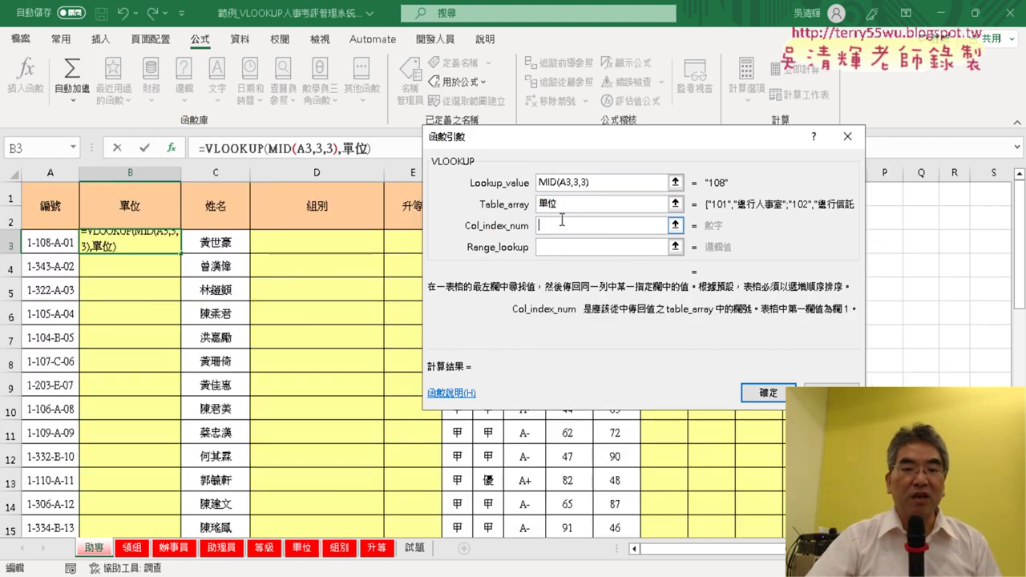
text(2)
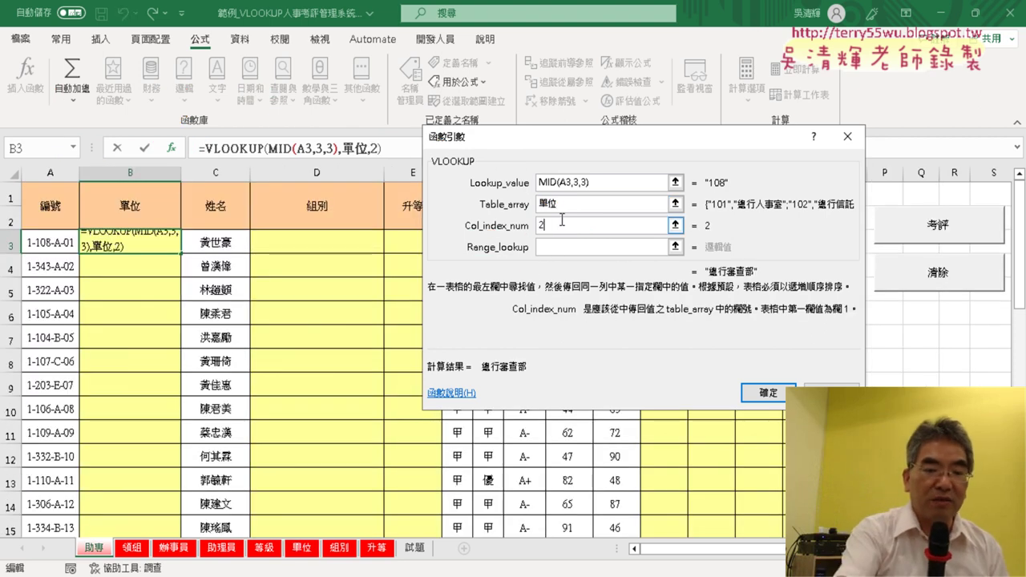
key(Tab)
text(0)
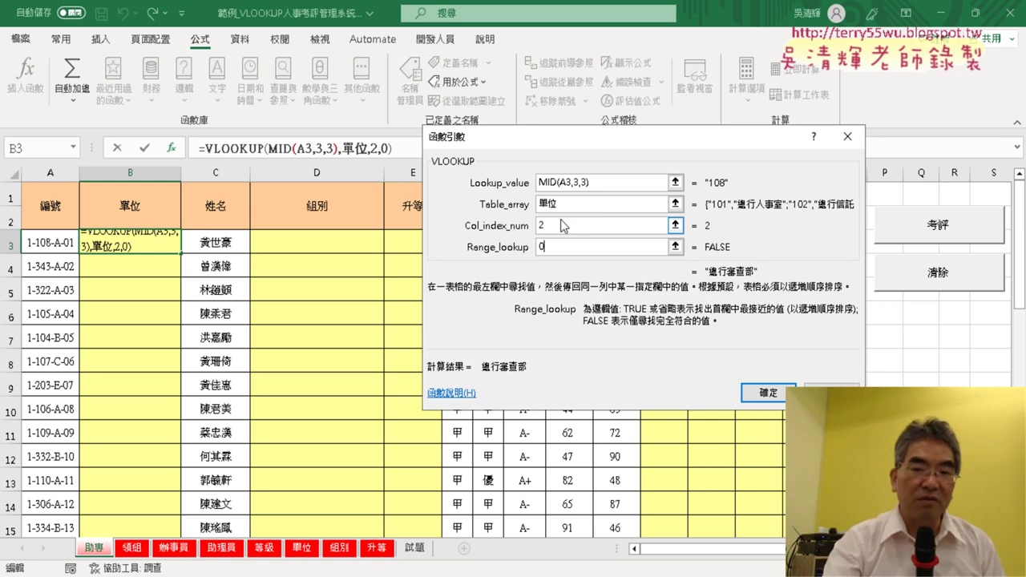
key(BackSpace)
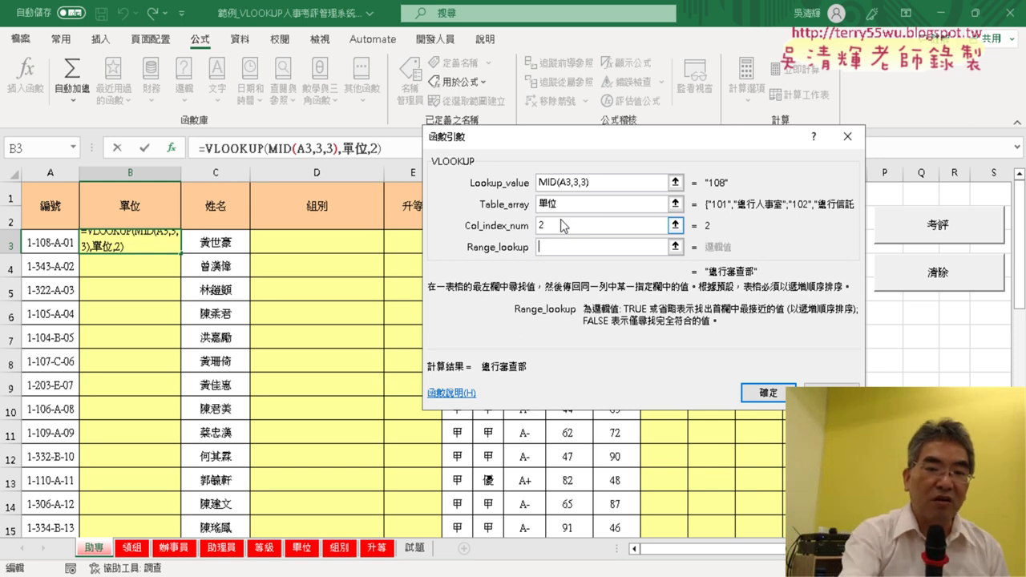
text(1)
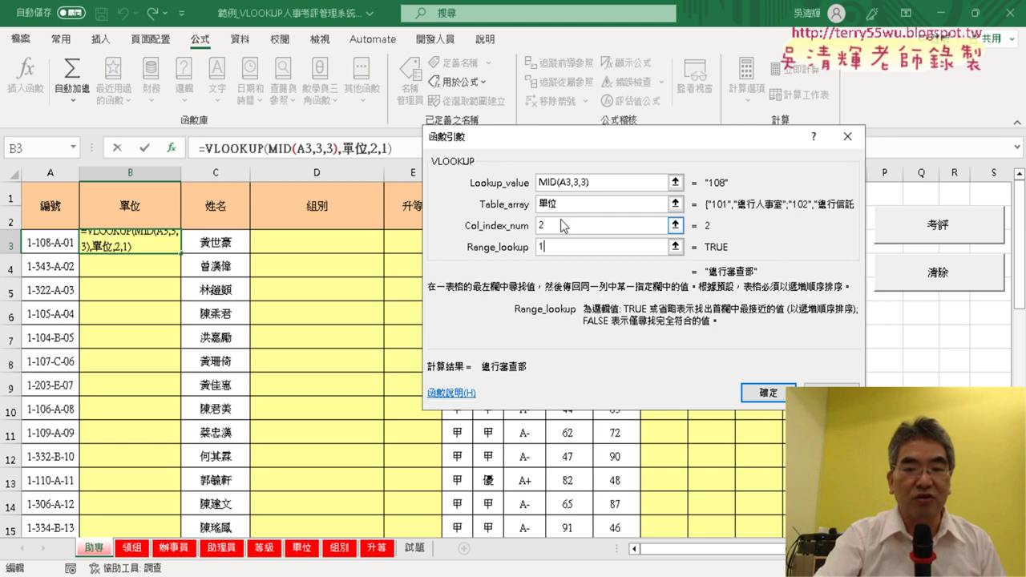
key(BackSpace)
text(0)
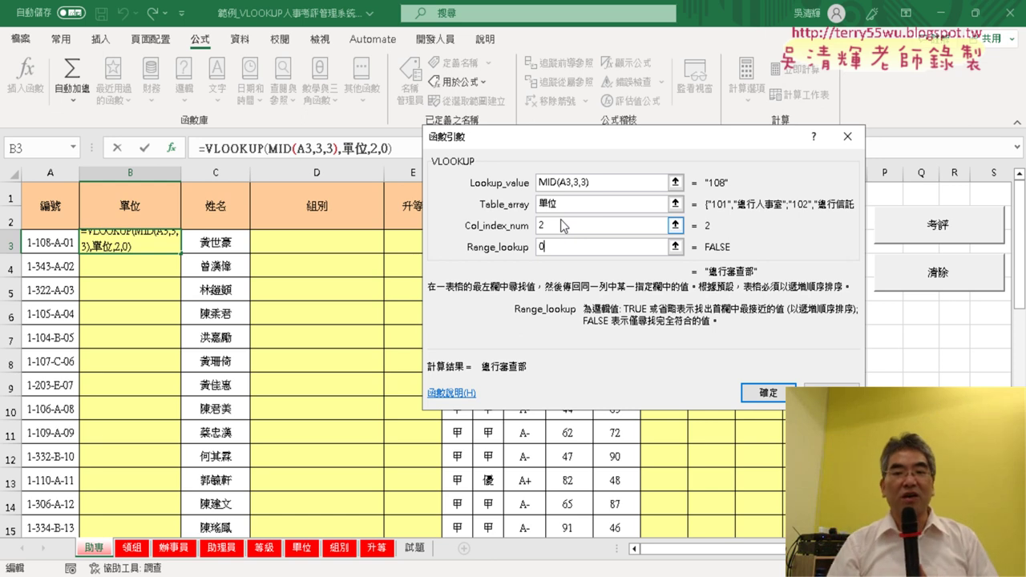
click(765, 392)
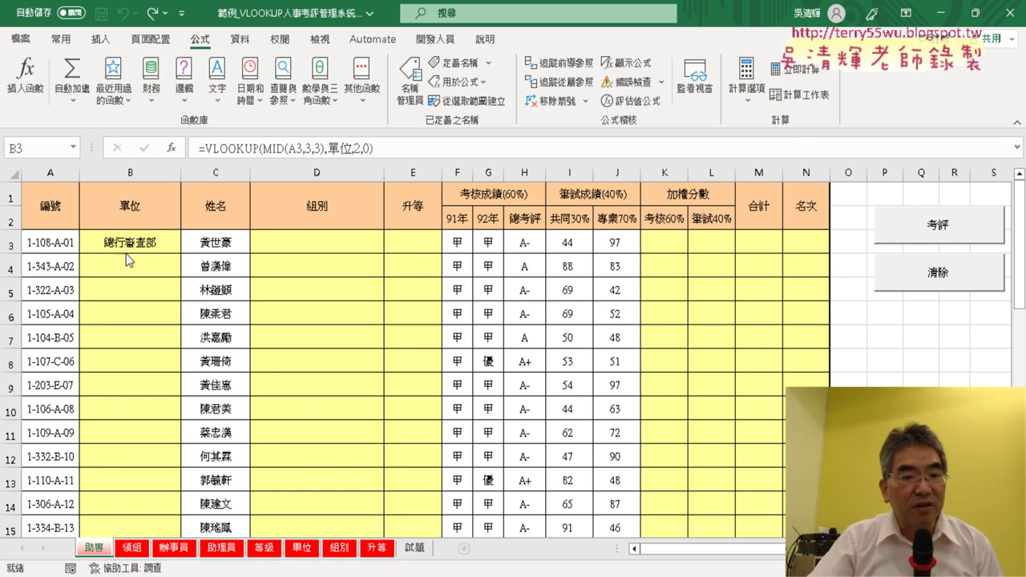
double_click(180, 256)
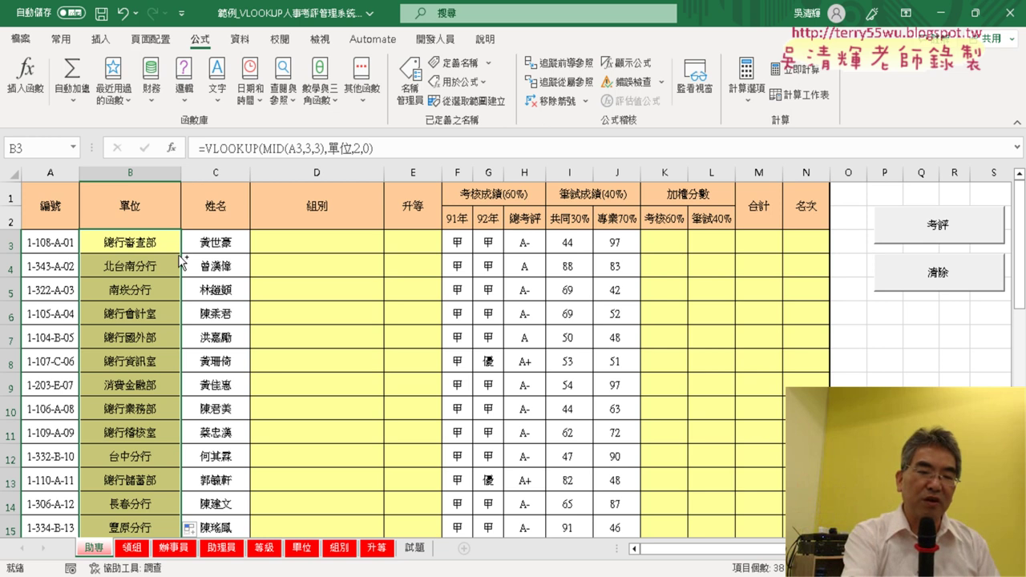
key(ctrl+z)
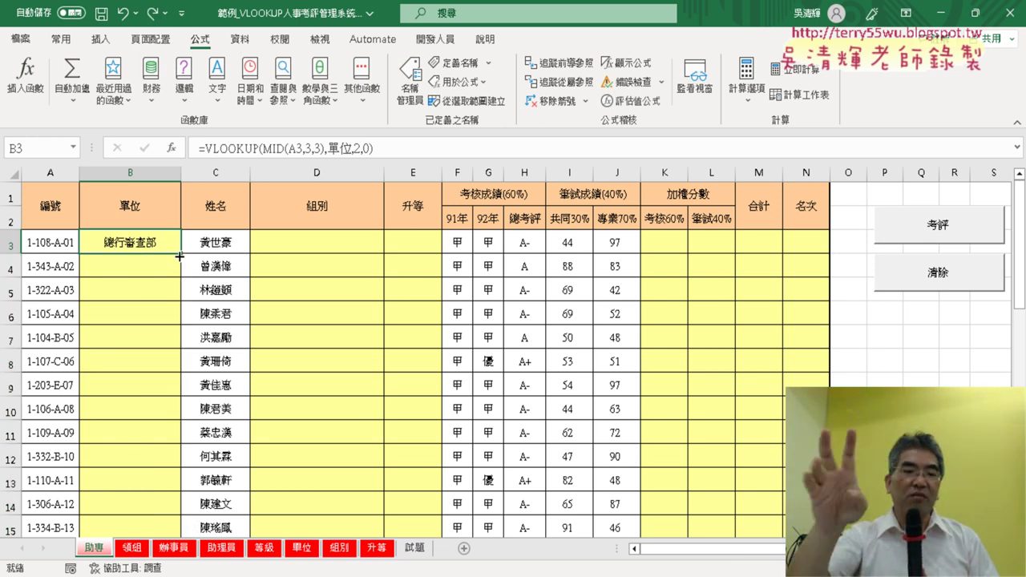
click(338, 245)
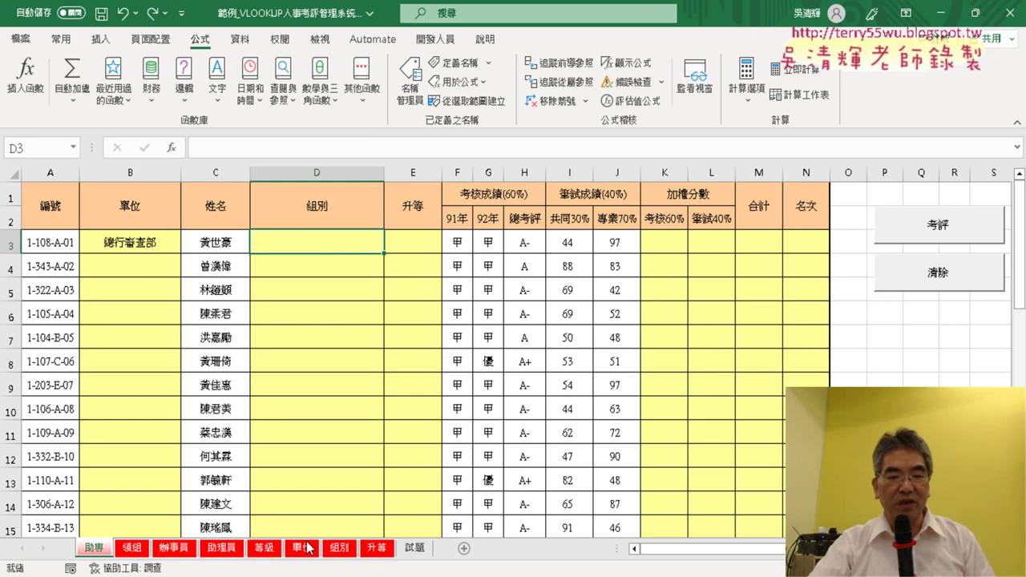
- Check the 組別 sheet, then insert =MID(A3,7,1) into D3 so it shows group A
click(340, 548)
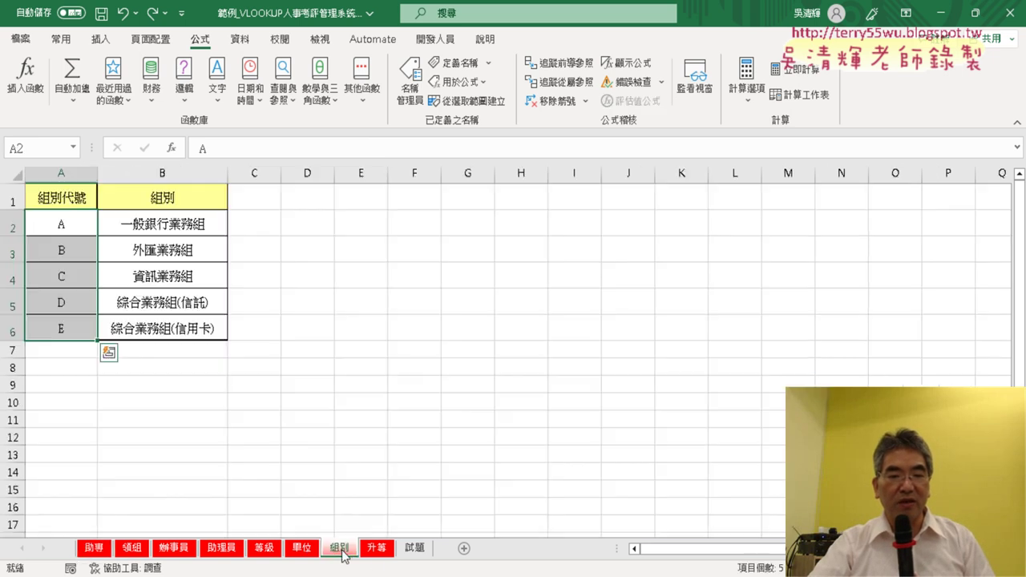
click(96, 548)
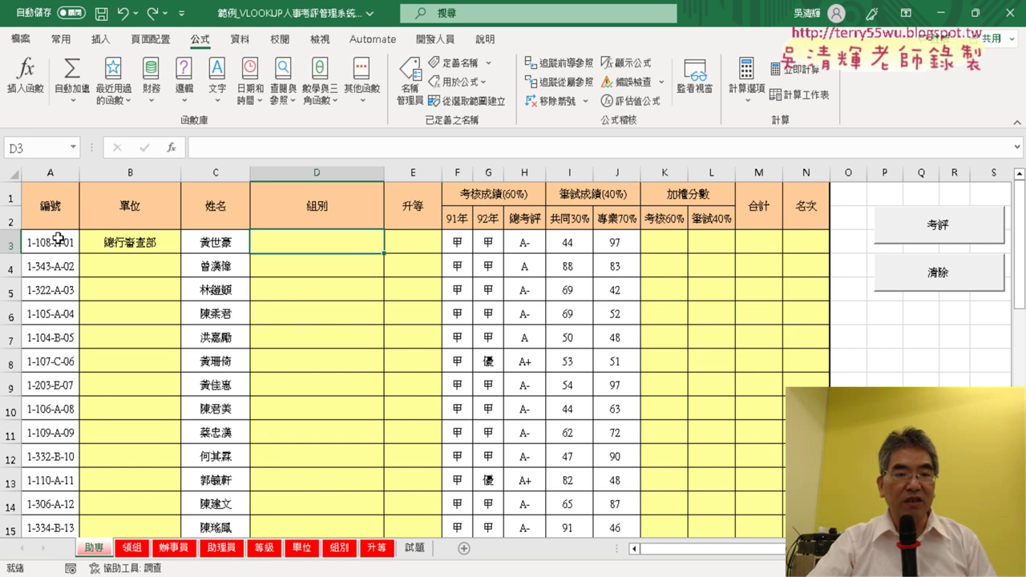
click(172, 148)
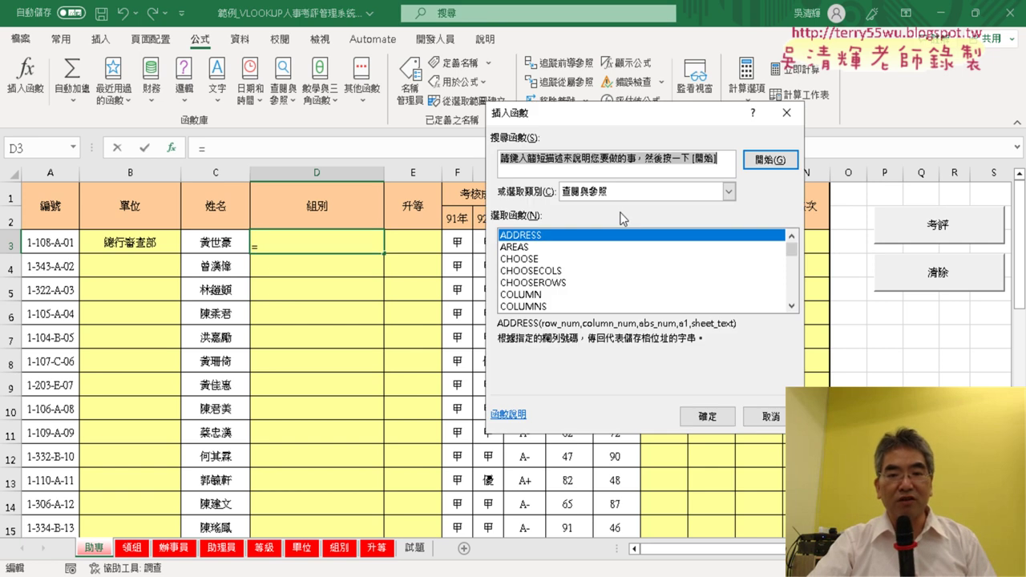
click(668, 194)
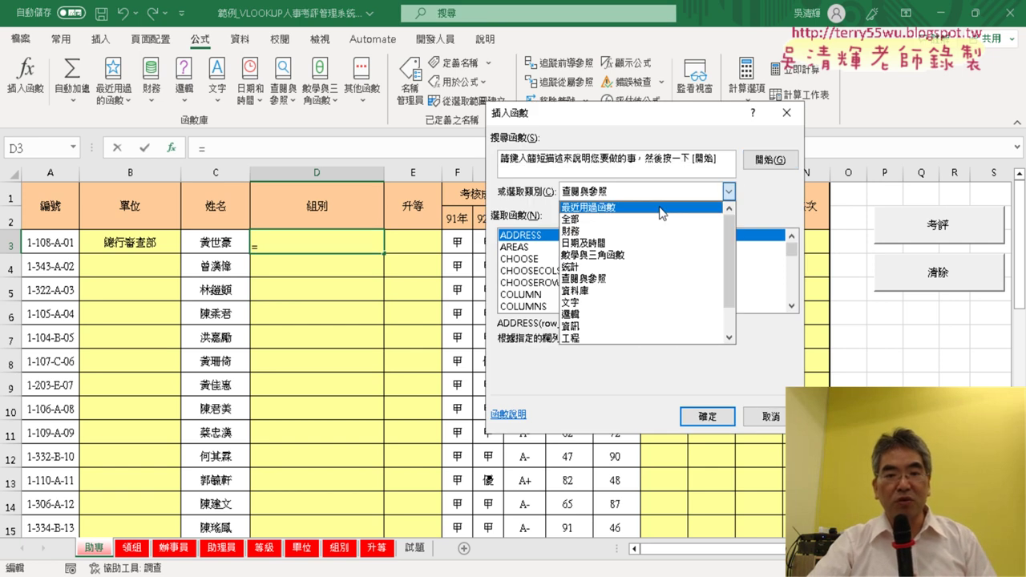
click(668, 203)
double_click(510, 247)
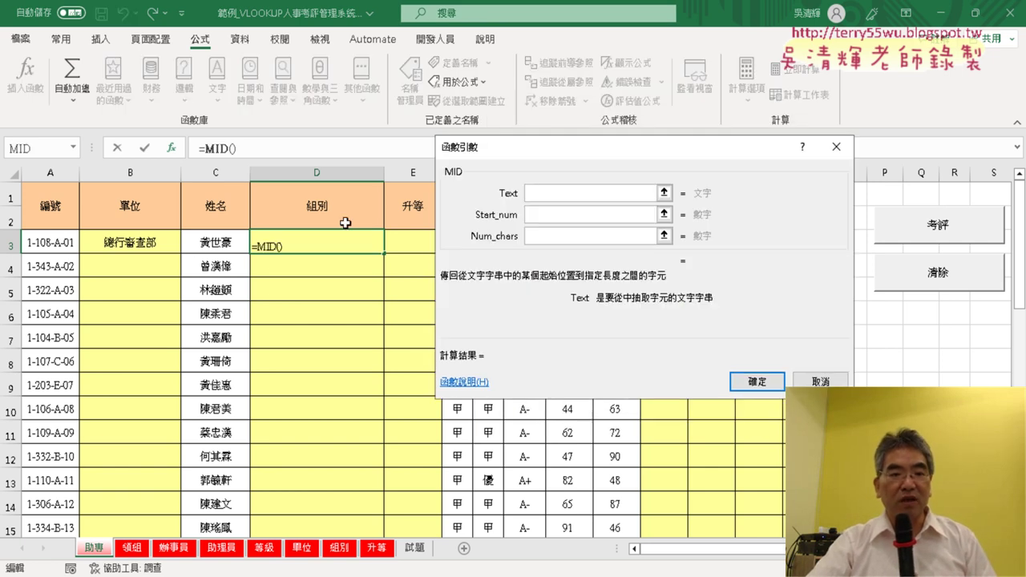
click(45, 248)
click(556, 214)
text(7)
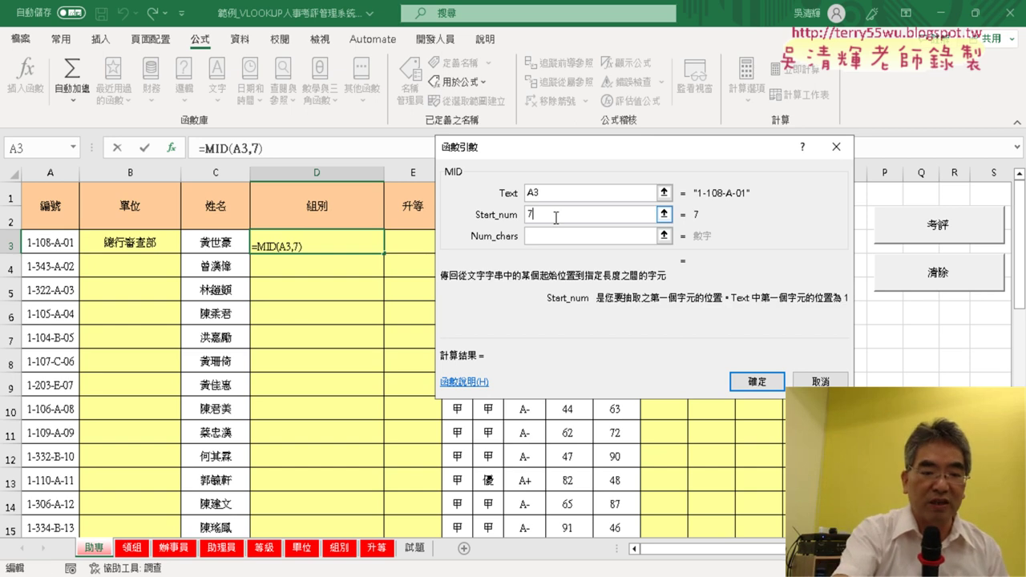
key(Tab)
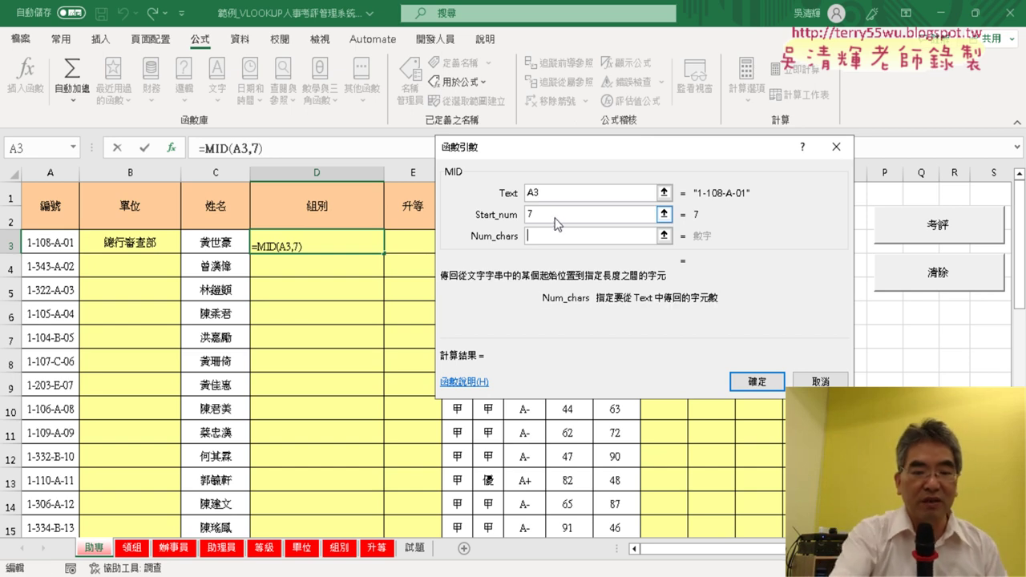
text(1)
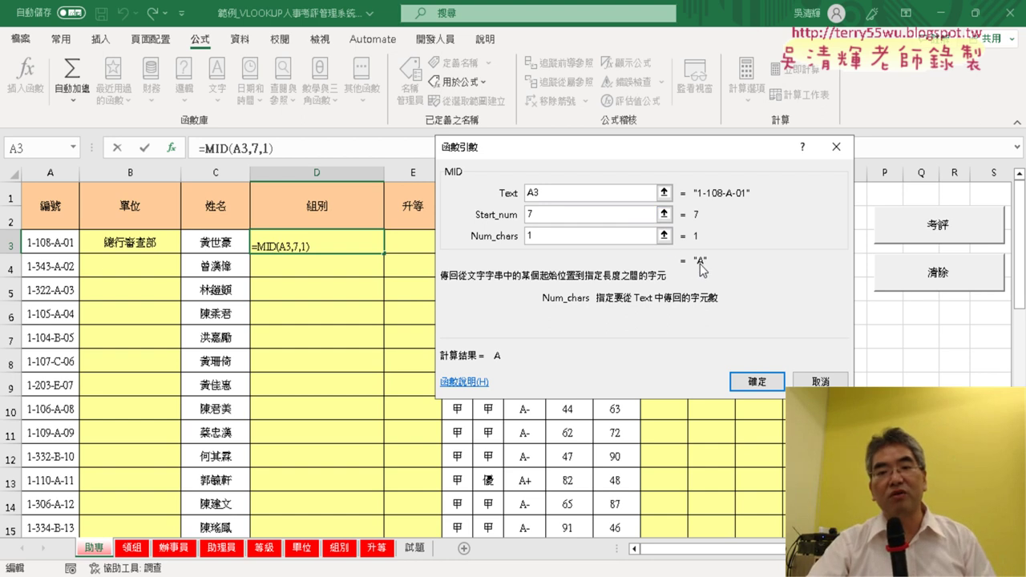
click(757, 382)
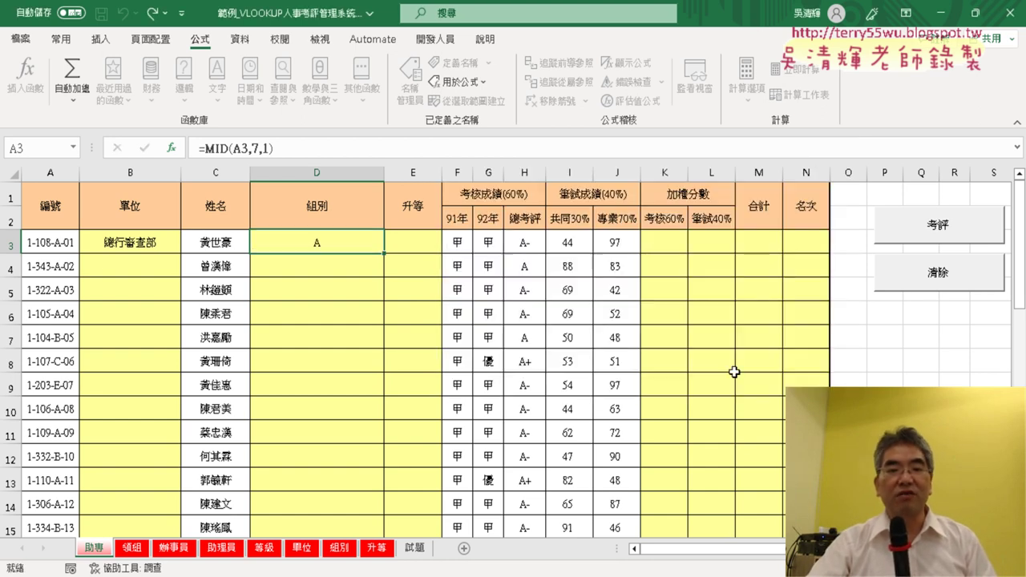
- Copy D3's MID(A3,7,1) text and clear the formula back to an equals sign
click(208, 148)
drag(204, 149, 267, 148)
right_click(243, 138)
key(Escape)
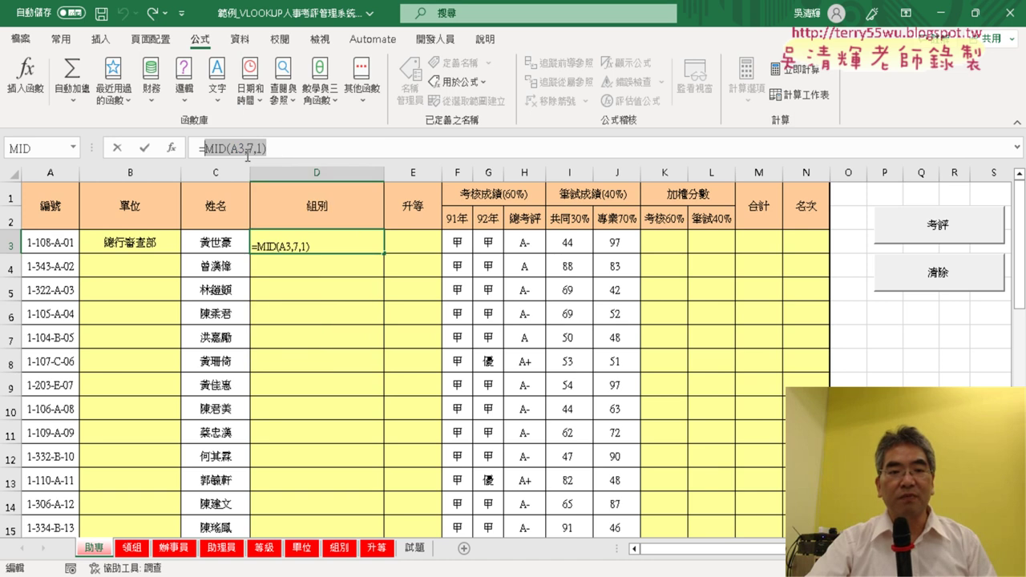
key(Delete)
click(171, 148)
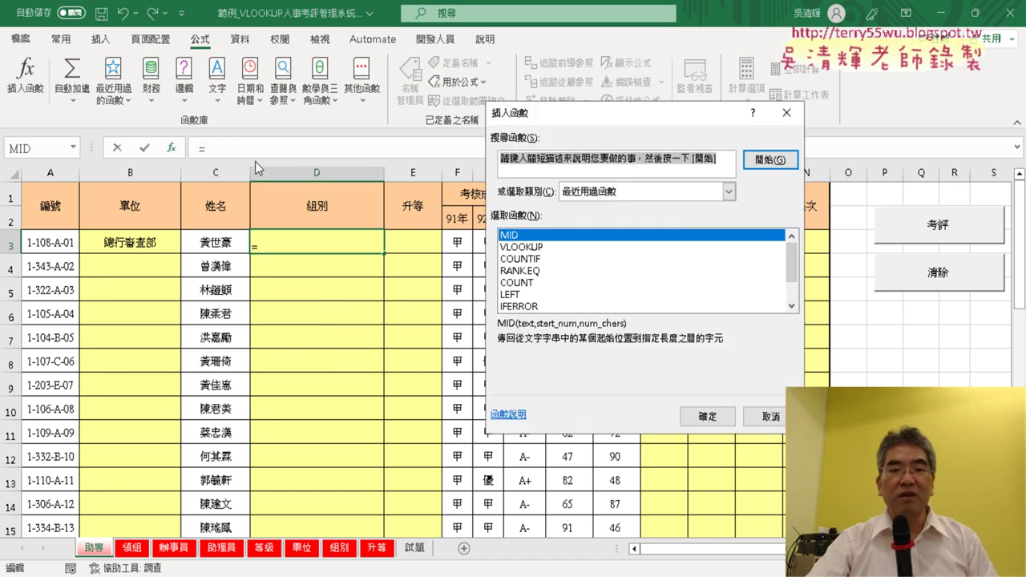
- Start a VLOOKUP in D3 with lookup value MID(A3,7,1)
double_click(554, 247)
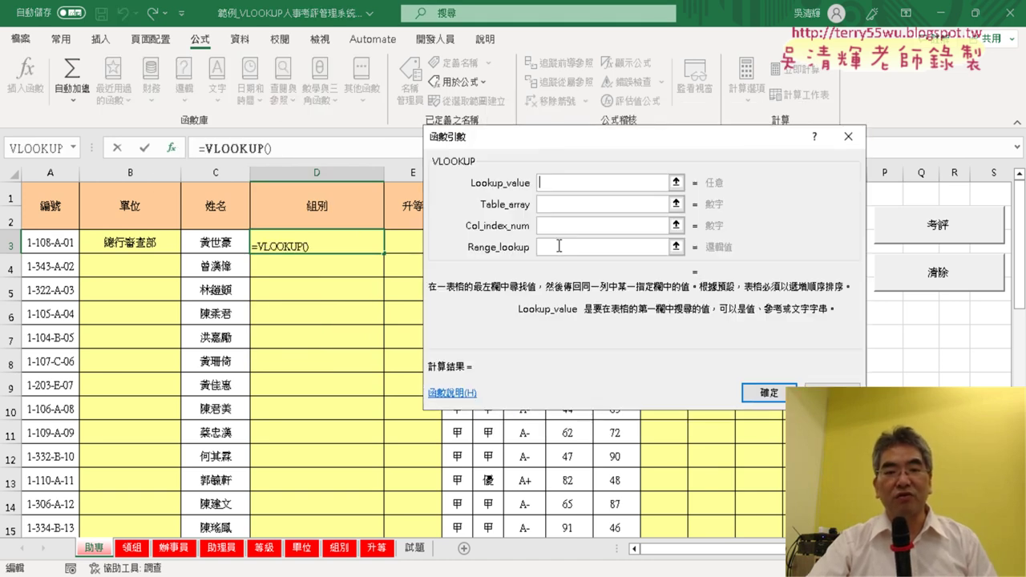
click(572, 183)
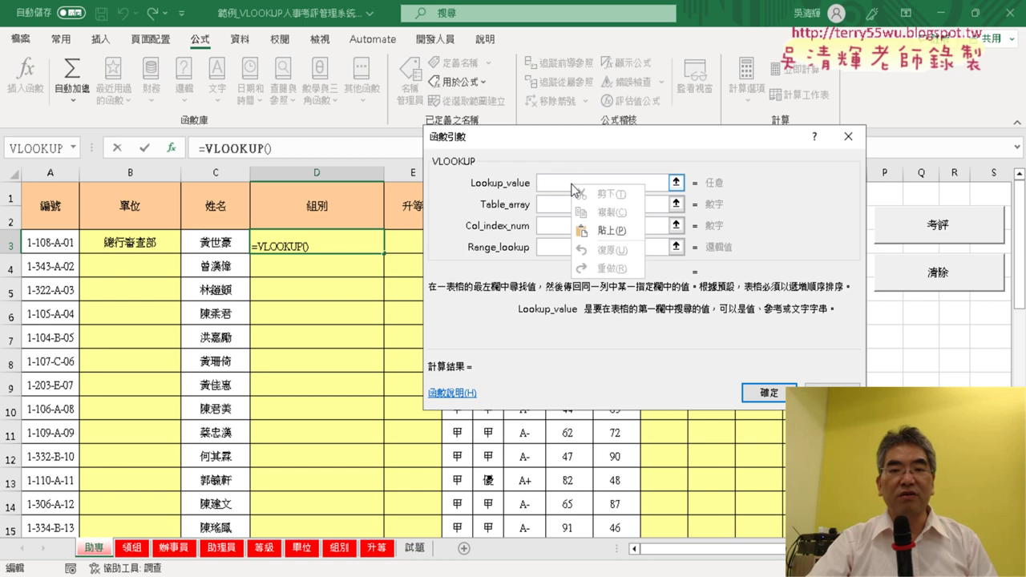
text(MID(A3,7,1))
- Set the table array to the 組別 named range and view the 組別 code table
click(591, 205)
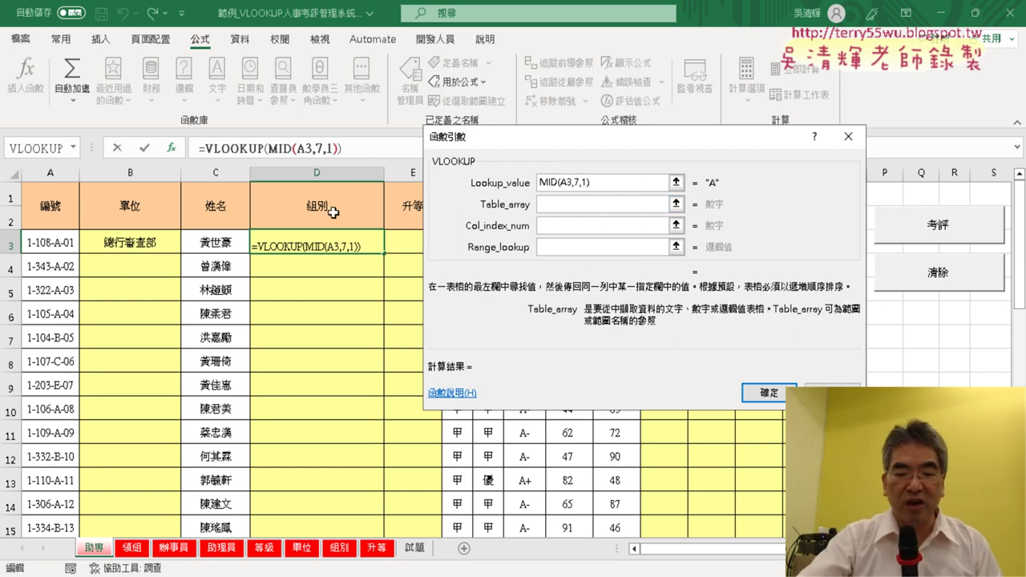
key(F3)
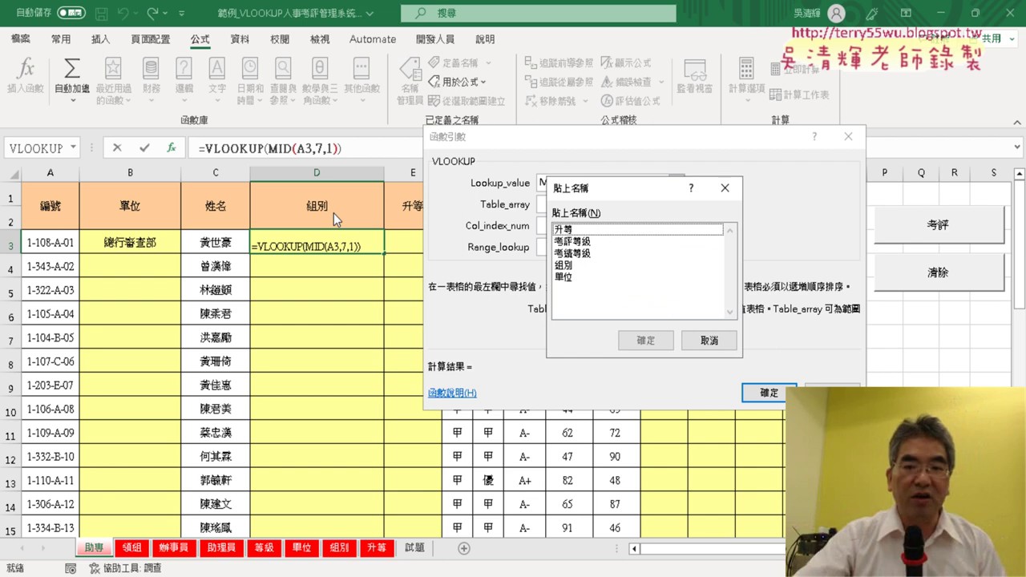
click(571, 266)
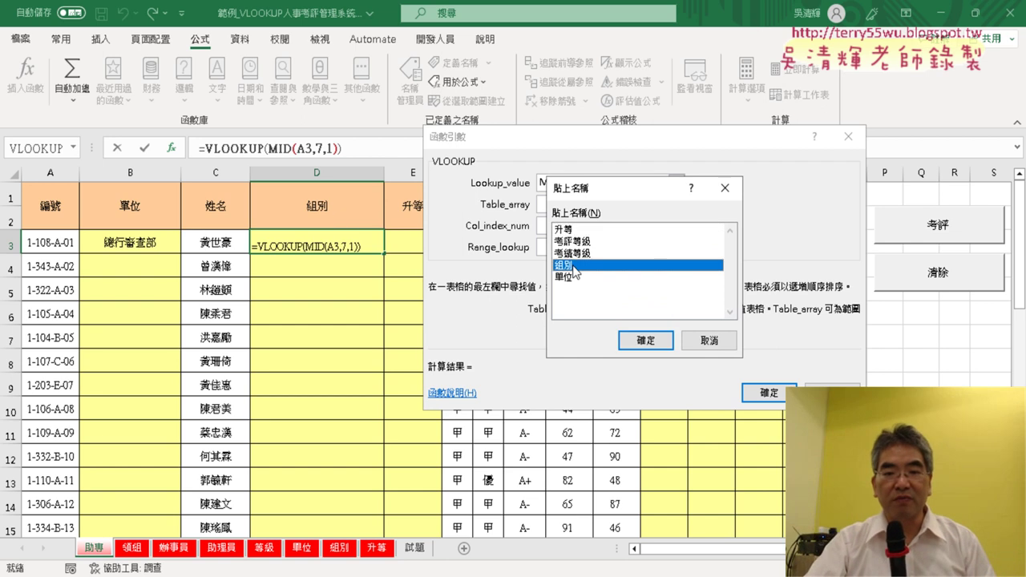
click(645, 339)
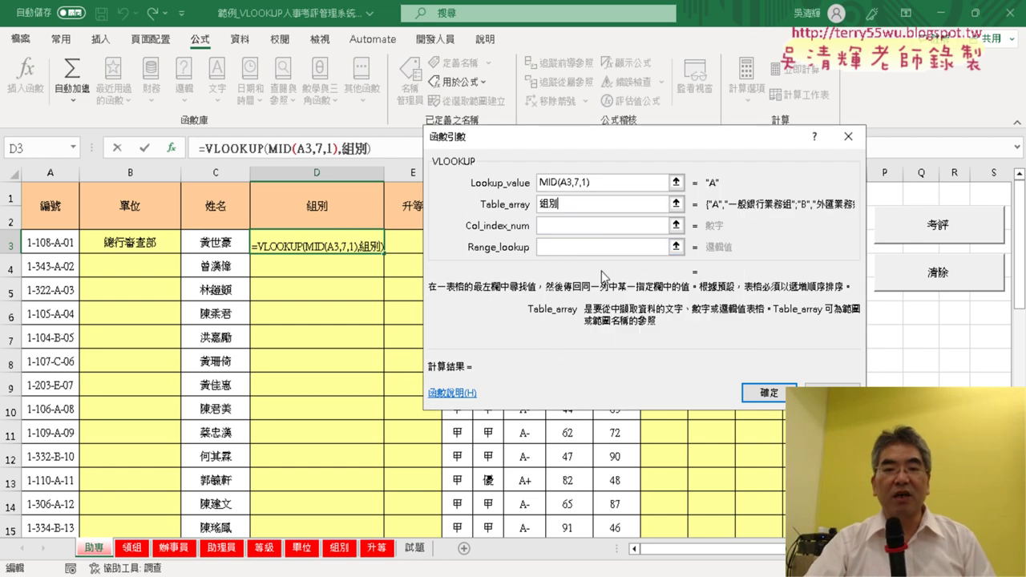
click(552, 226)
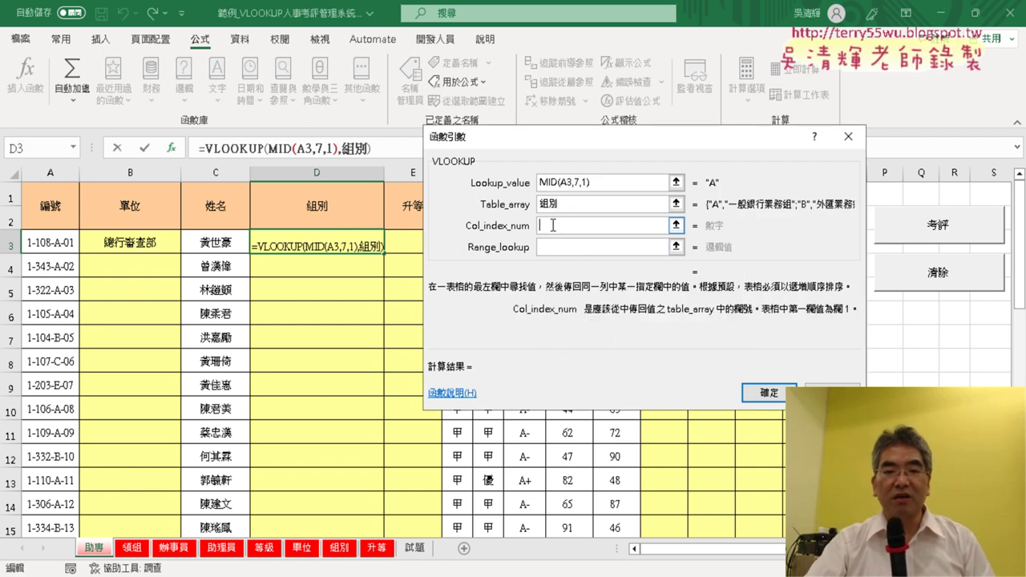
click(574, 203)
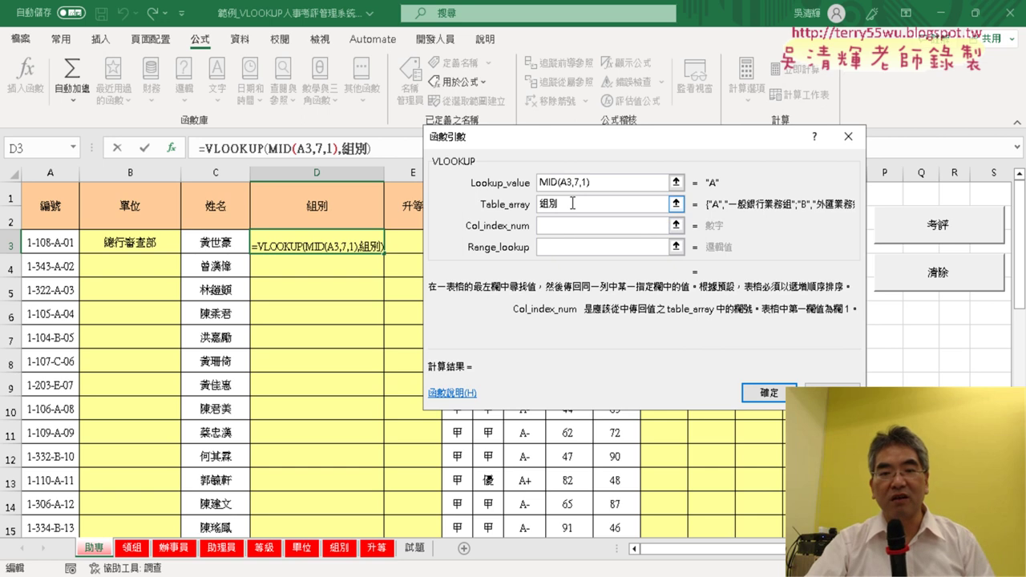
click(573, 203)
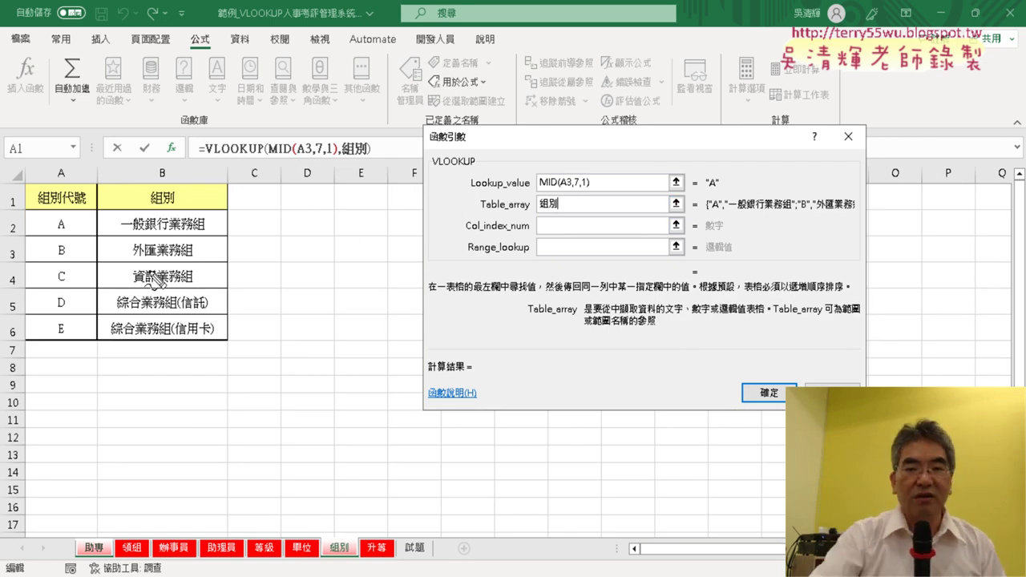
drag(484, 216, 515, 214)
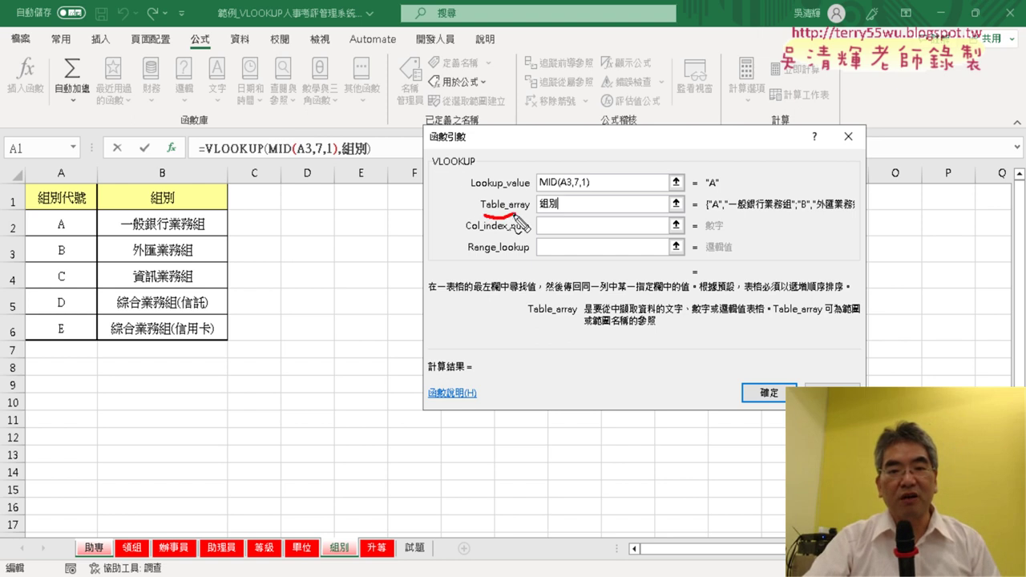
drag(54, 130, 52, 161)
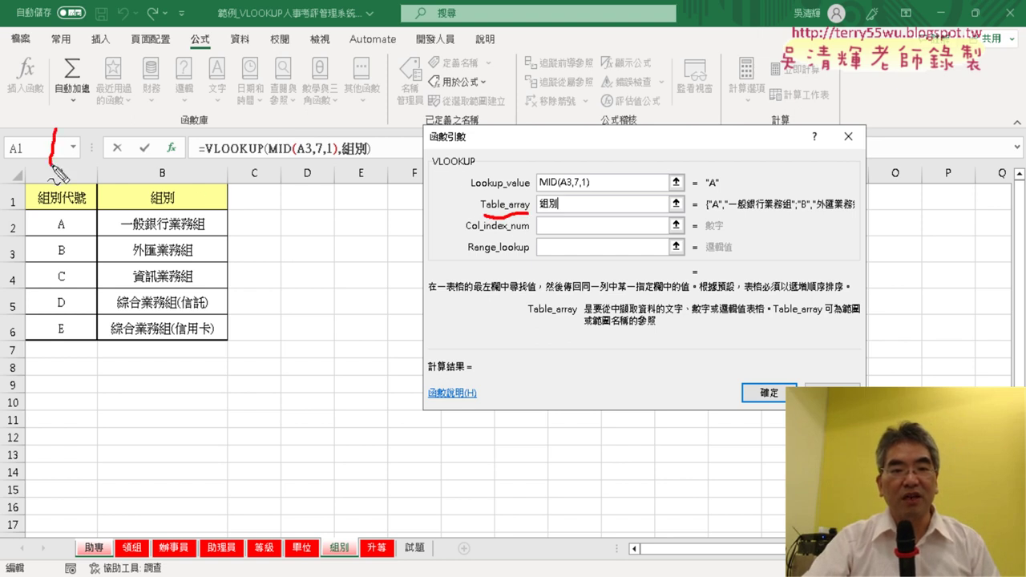
drag(143, 142, 166, 158)
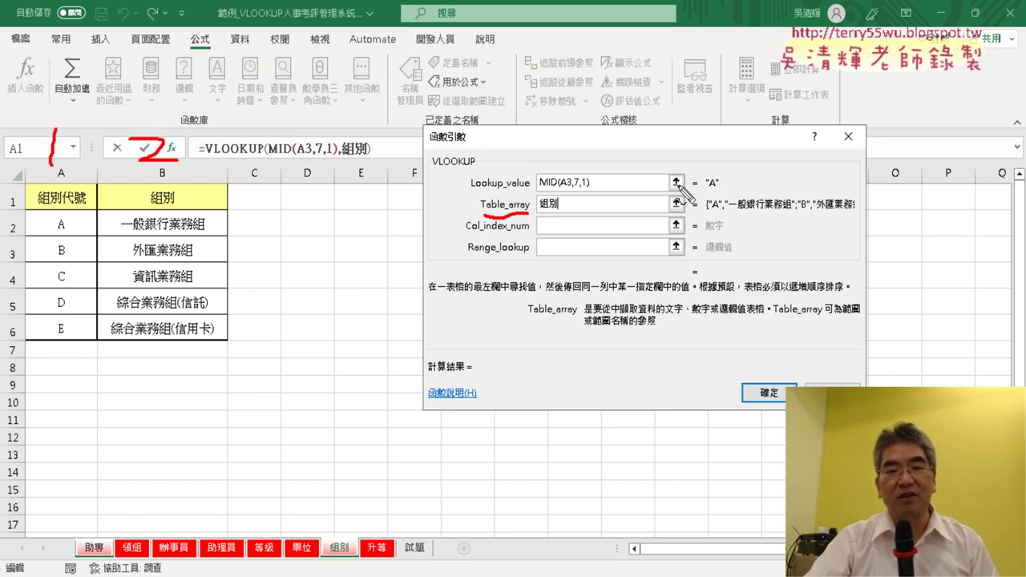
mouse_move(702, 189)
mouse_down()
mouse_move(722, 193)
mouse_move(390, 103)
mouse_move(120, 216)
mouse_move(132, 235)
mouse_up()
drag(67, 207, 64, 238)
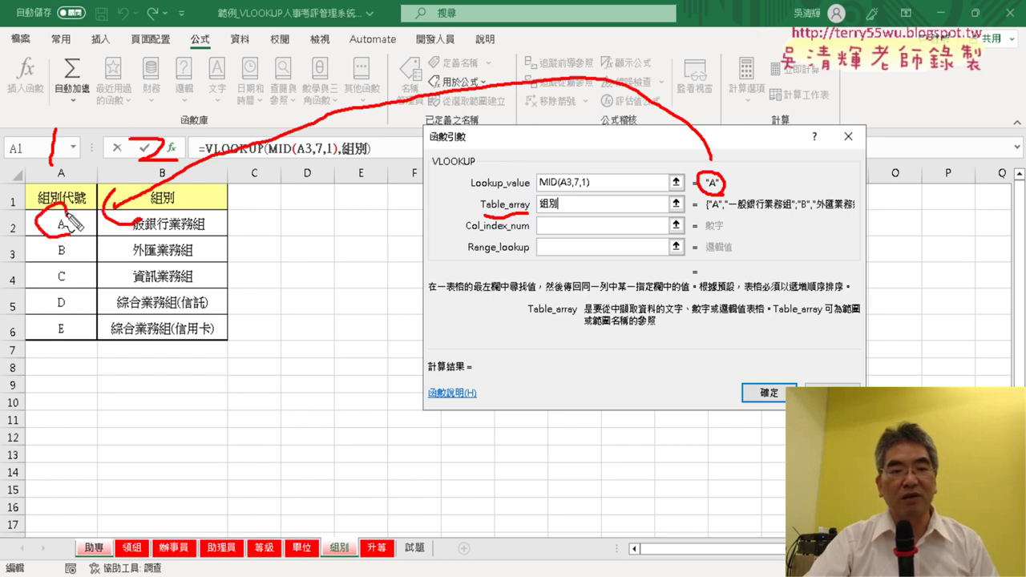
drag(133, 227, 210, 238)
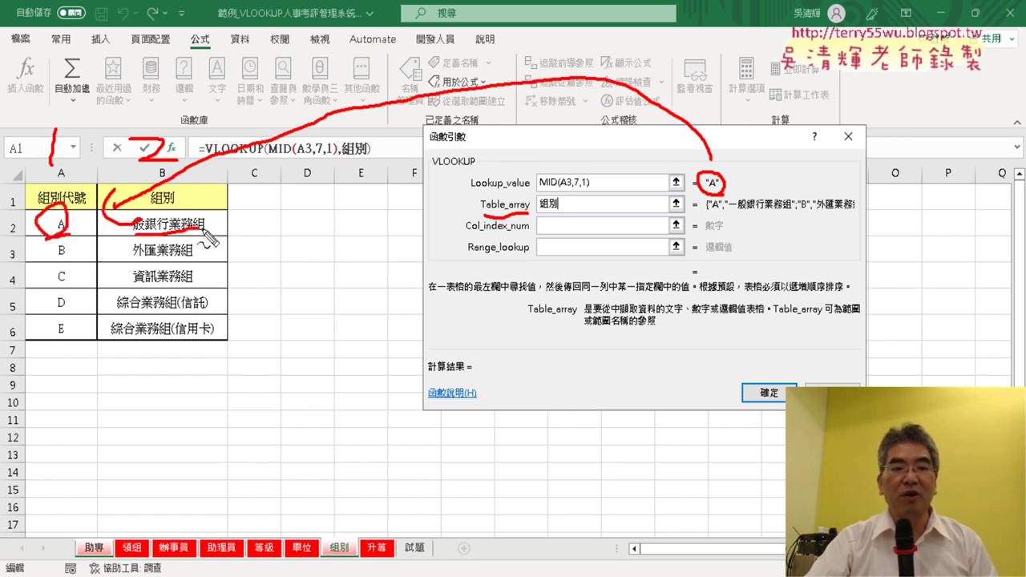
drag(549, 233, 581, 230)
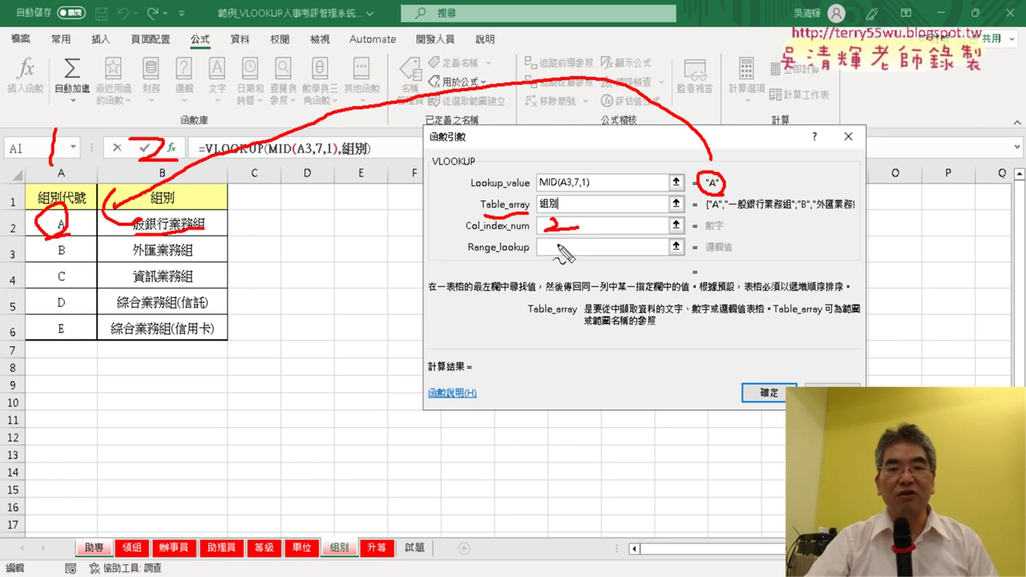
drag(555, 243, 551, 259)
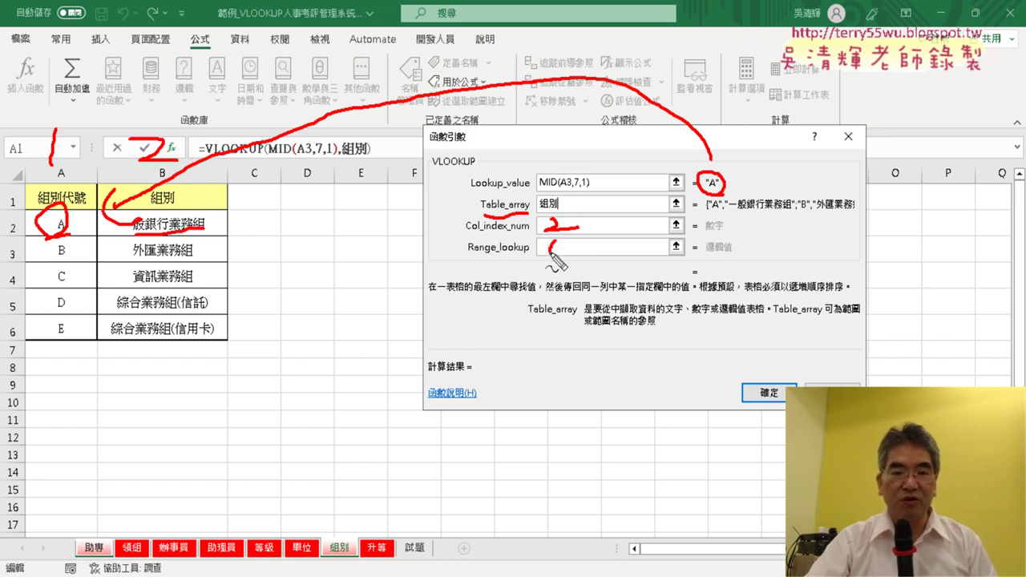
key(Escape)
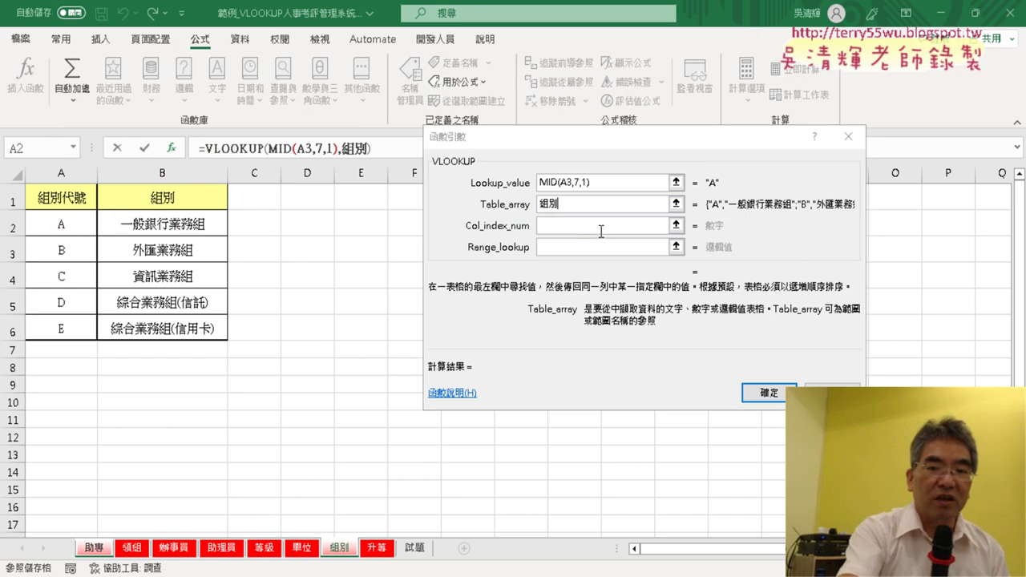
- Give D3's VLOOKUP column 2 and match type 0 so it shows 一般銀行業務組
click(552, 225)
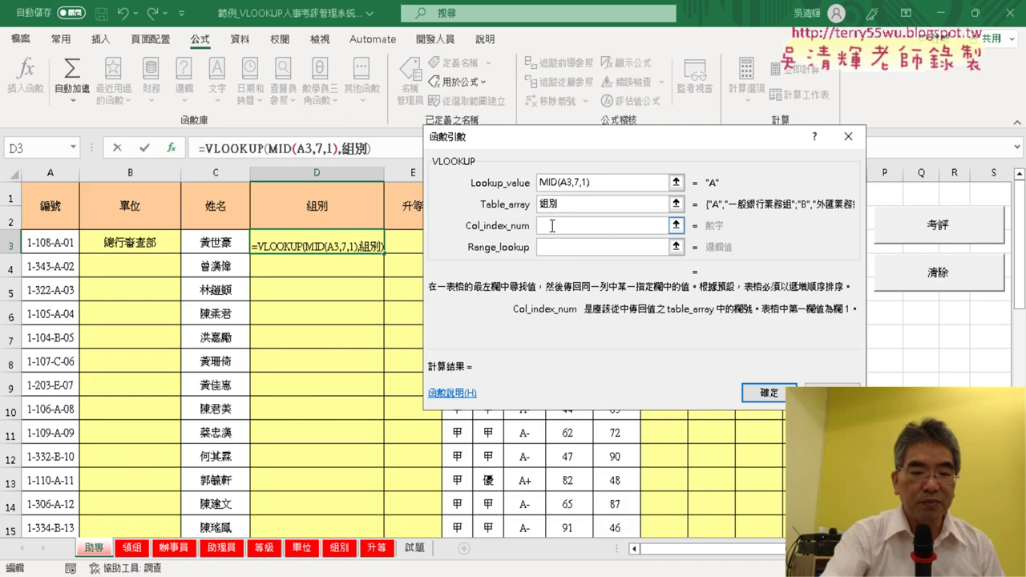
text(2)
key(Tab)
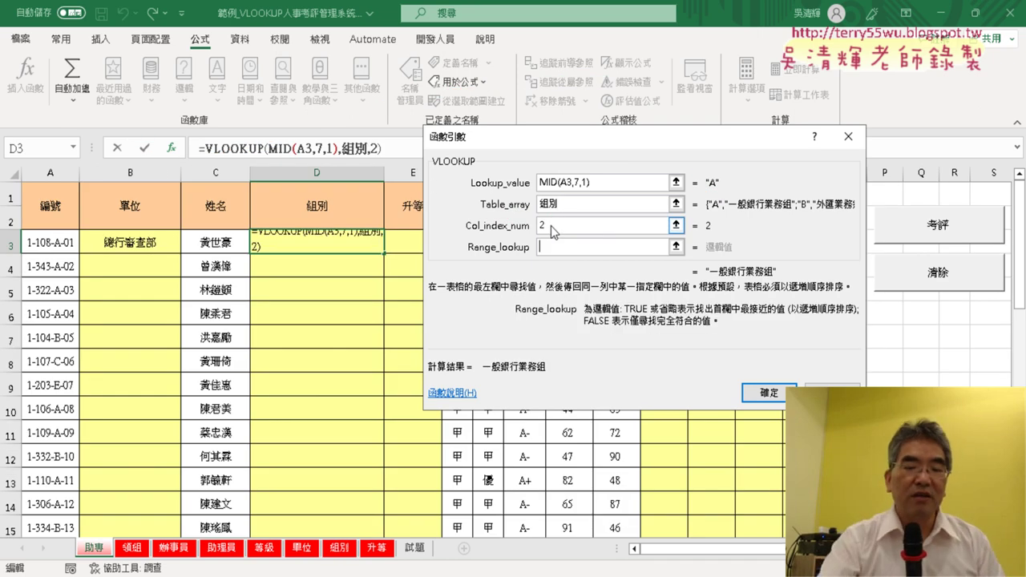
text(0)
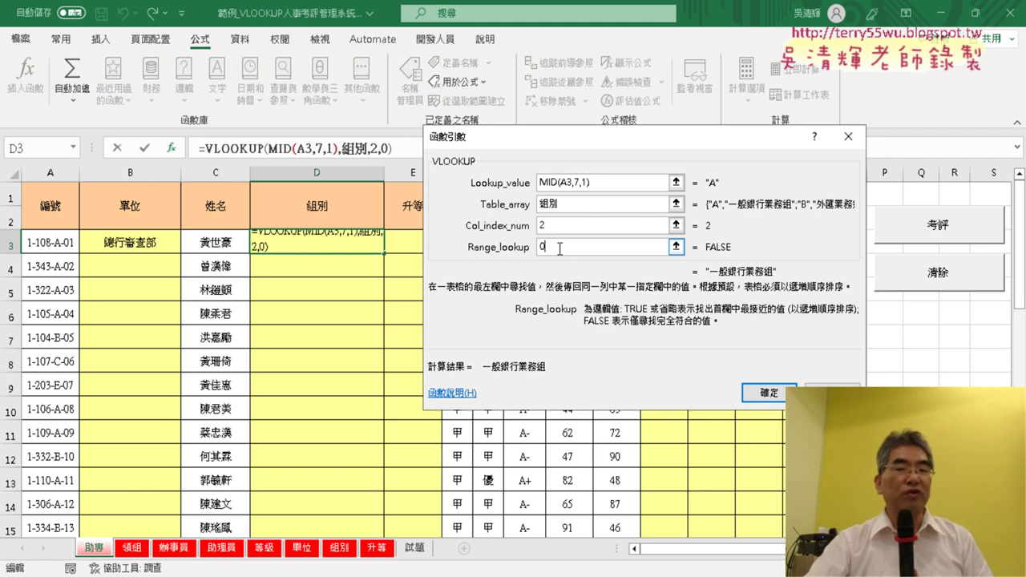
click(758, 393)
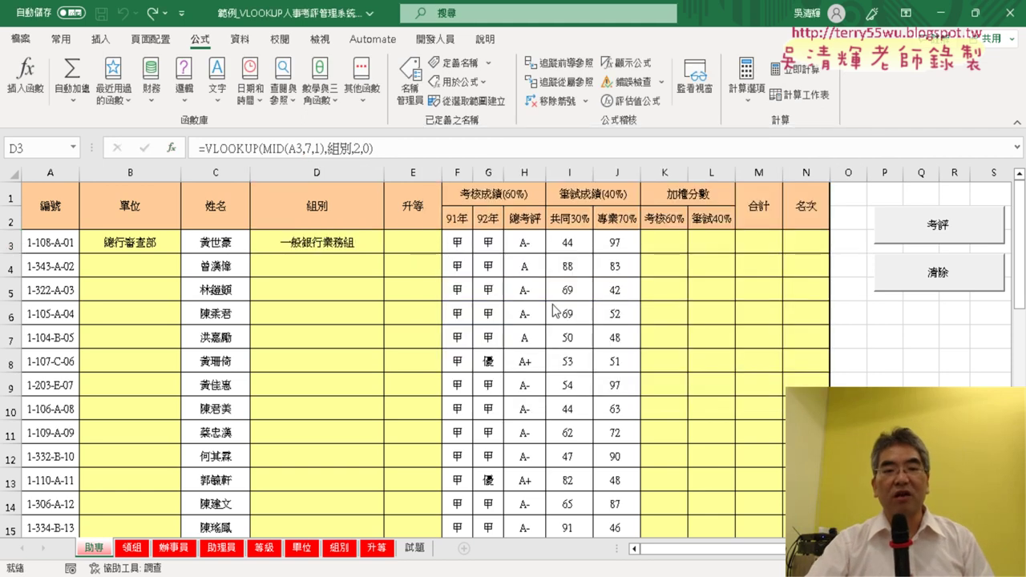
- Select E3 and check the 升等 code table
click(423, 242)
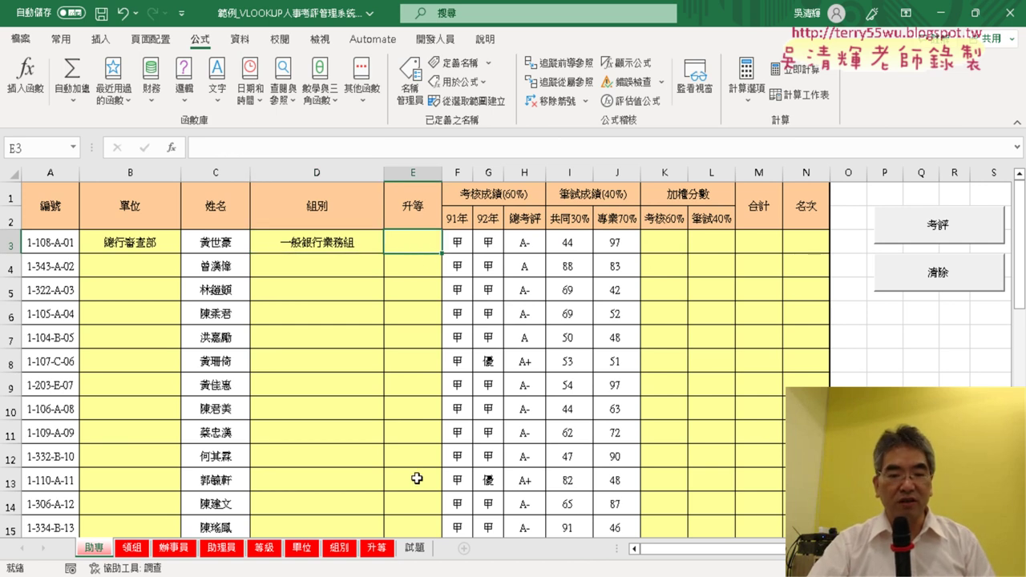
click(377, 548)
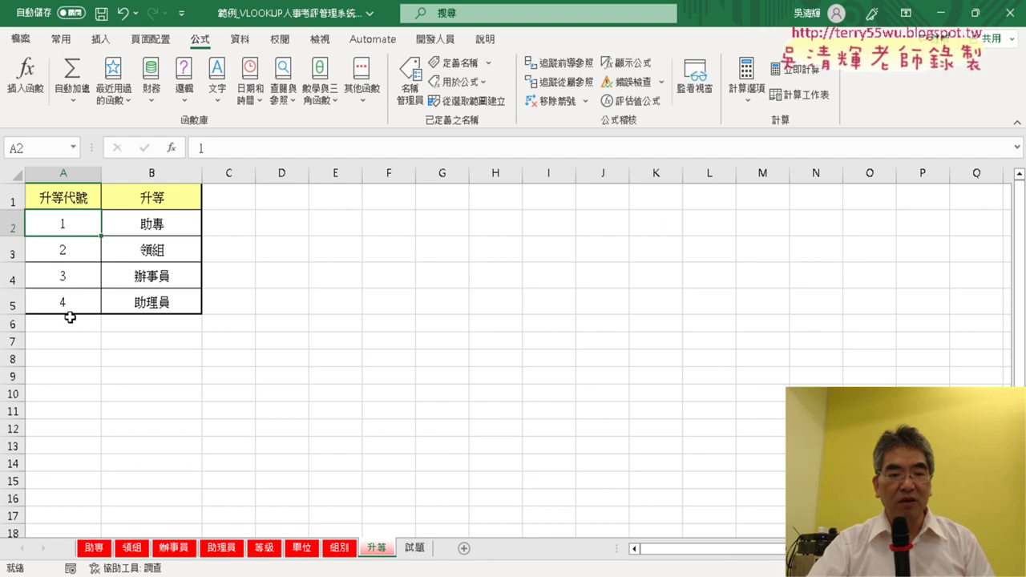
click(94, 548)
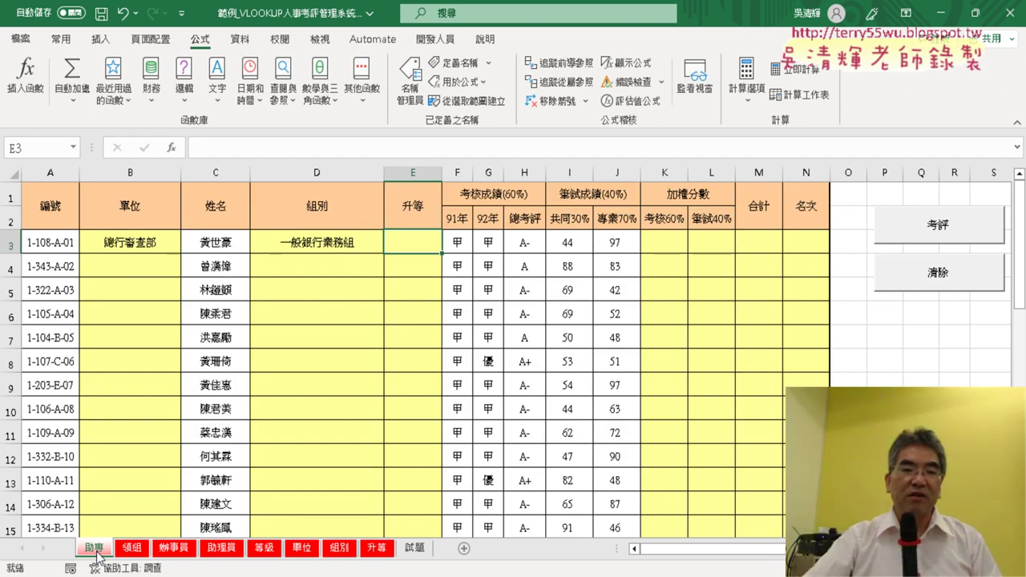
- Insert =LEFT(A3,1) into E3 so it shows promotion level 1
click(171, 150)
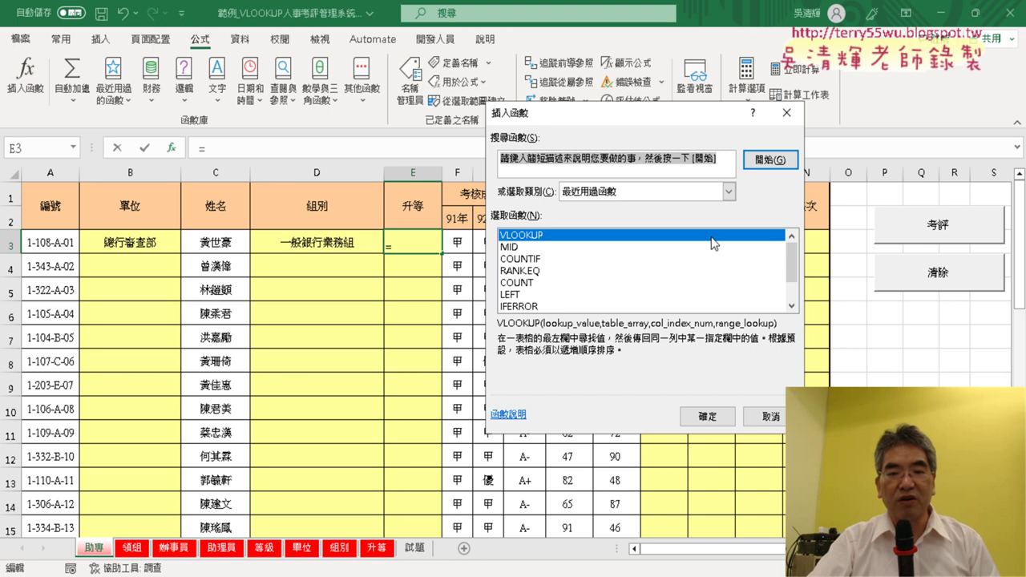
drag(792, 254, 788, 270)
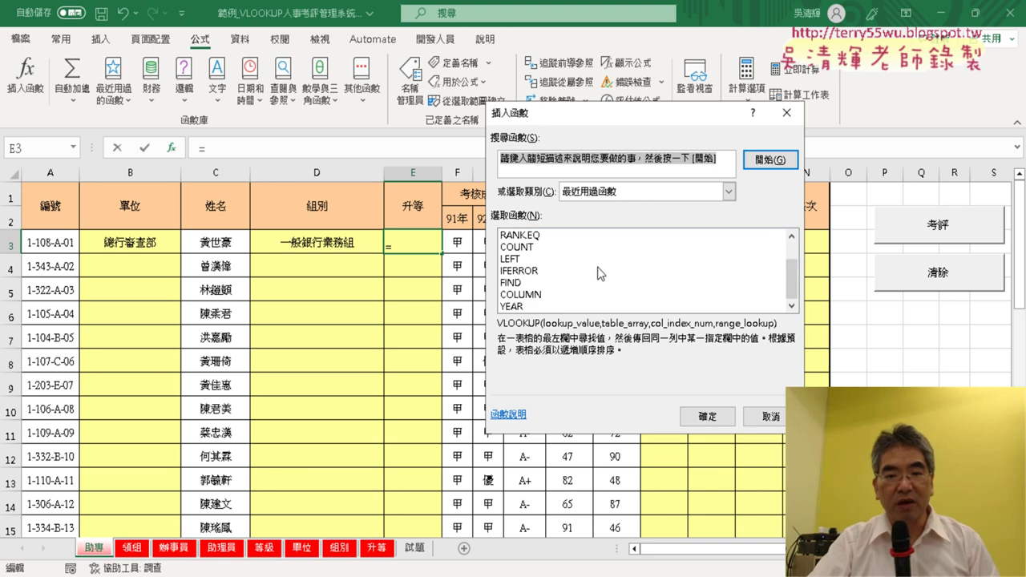
click(552, 260)
double_click(552, 260)
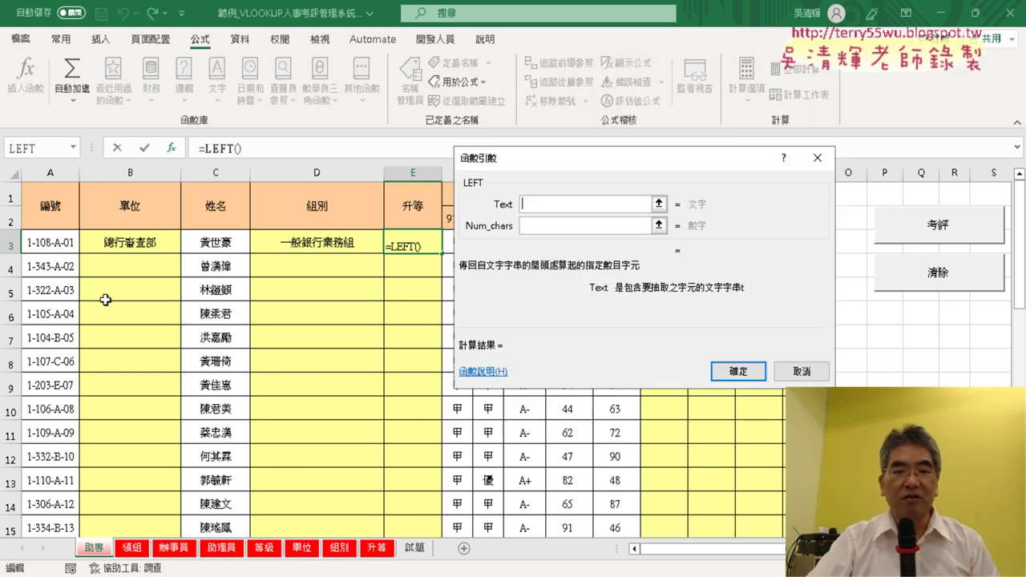
click(52, 257)
click(48, 242)
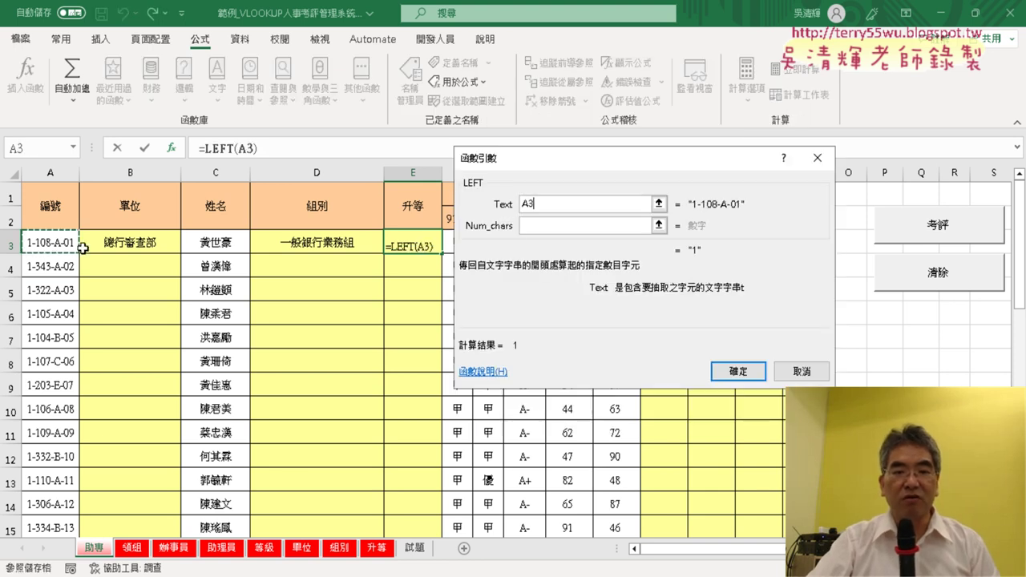
click(554, 225)
text(1)
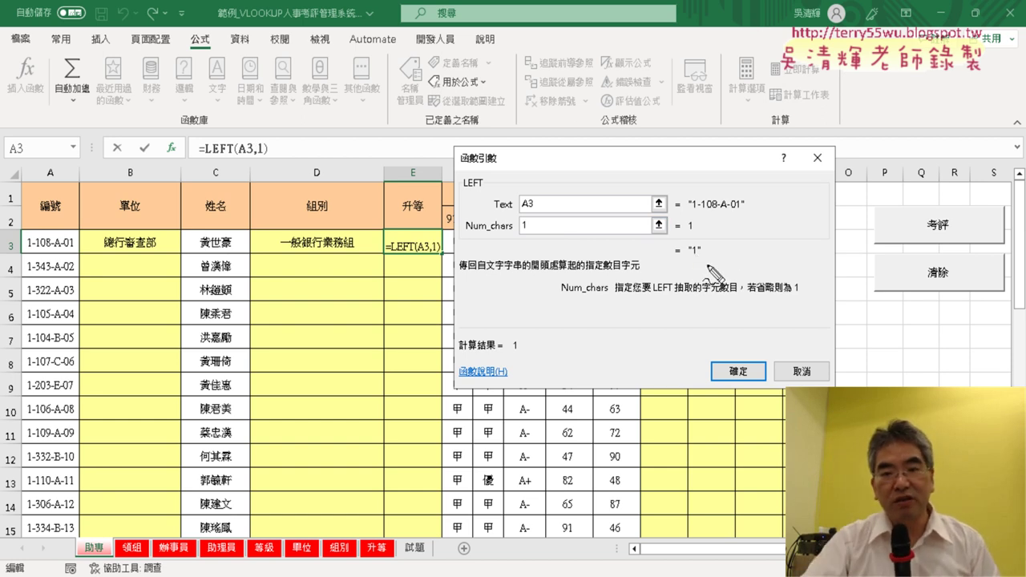
drag(707, 263, 683, 255)
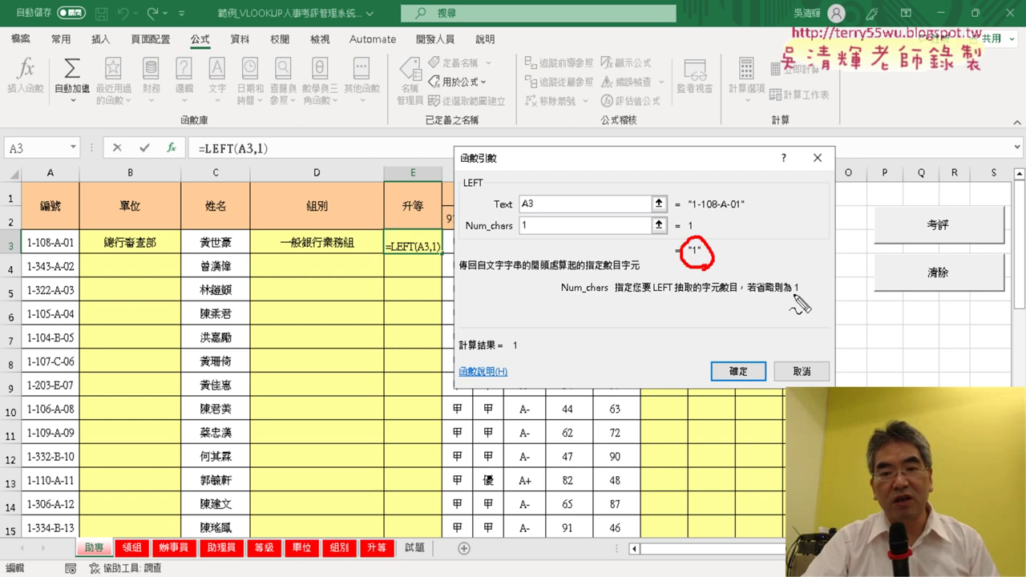
mouse_move(803, 285)
mouse_down()
mouse_move(719, 254)
mouse_move(740, 268)
mouse_up()
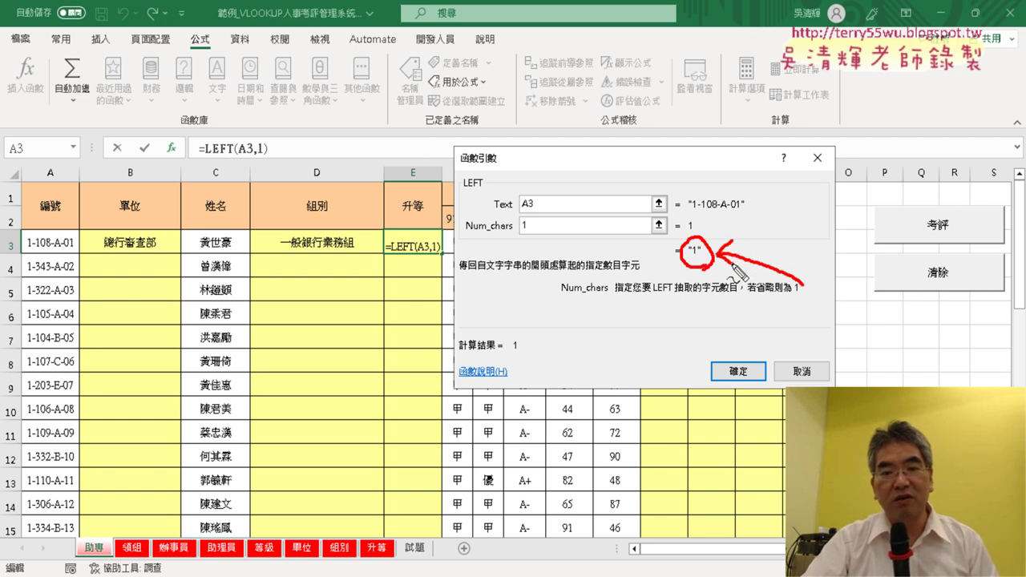
key(Escape)
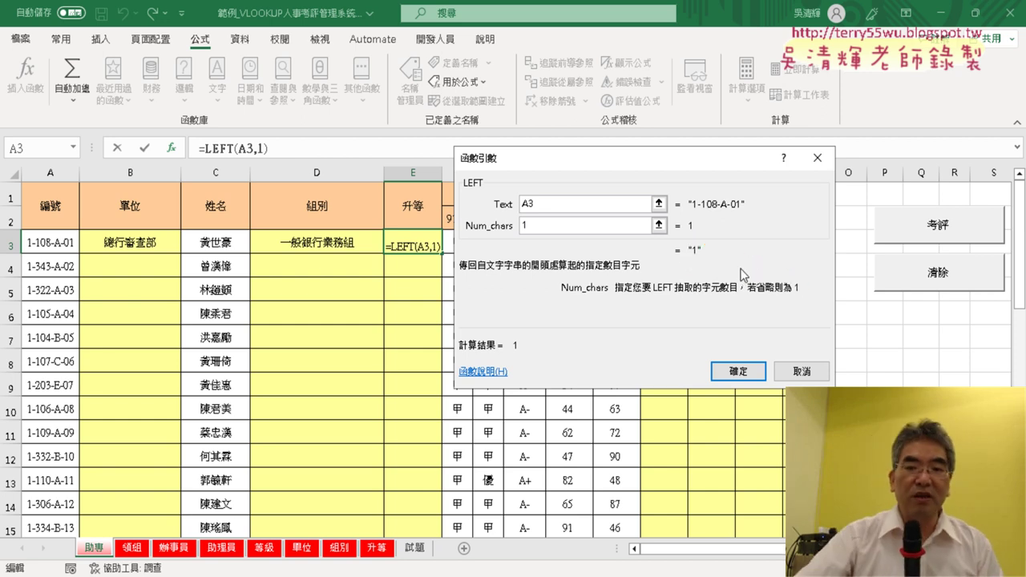
click(745, 375)
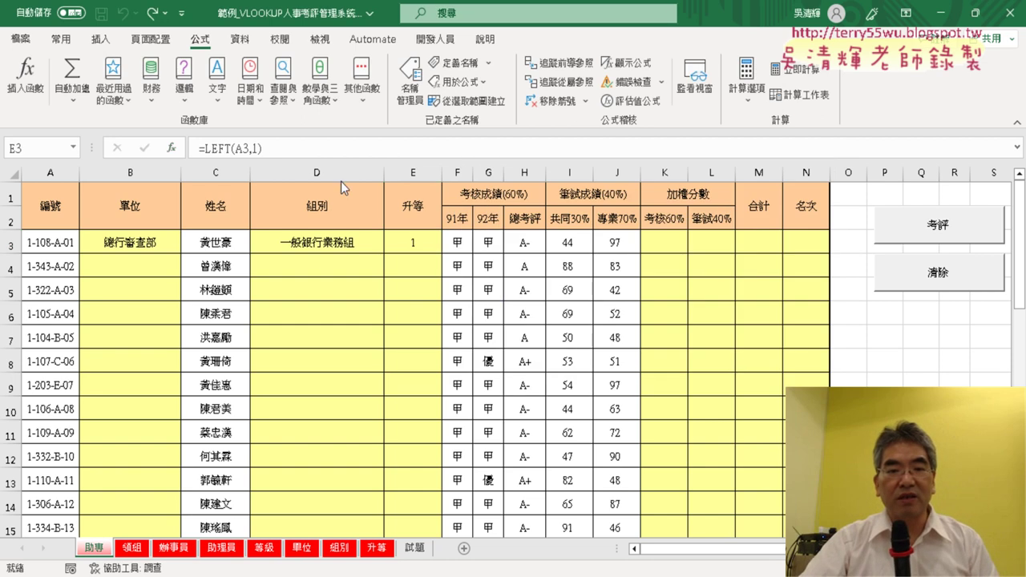
drag(206, 149, 256, 149)
right_click(256, 152)
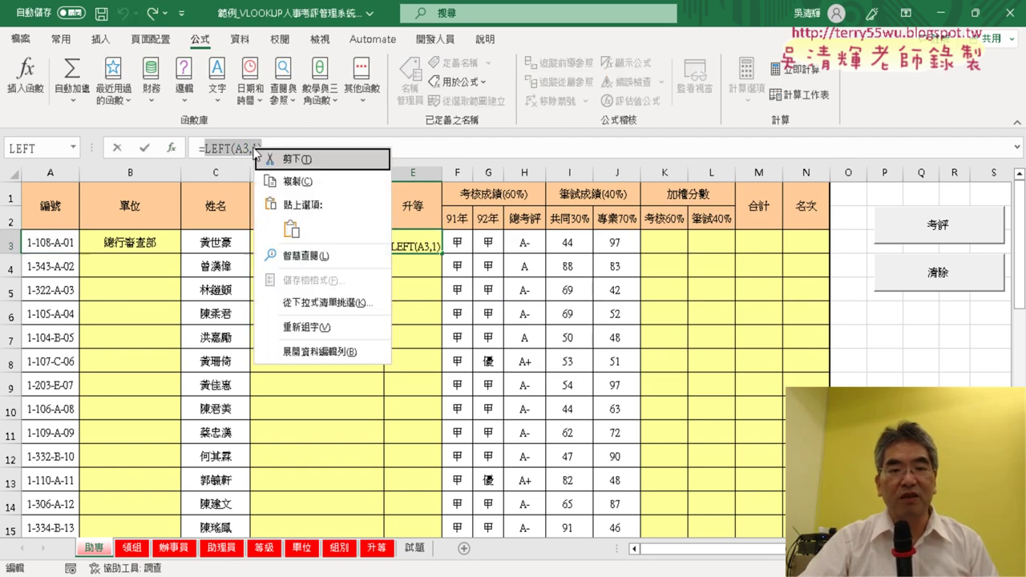
click(293, 160)
click(171, 147)
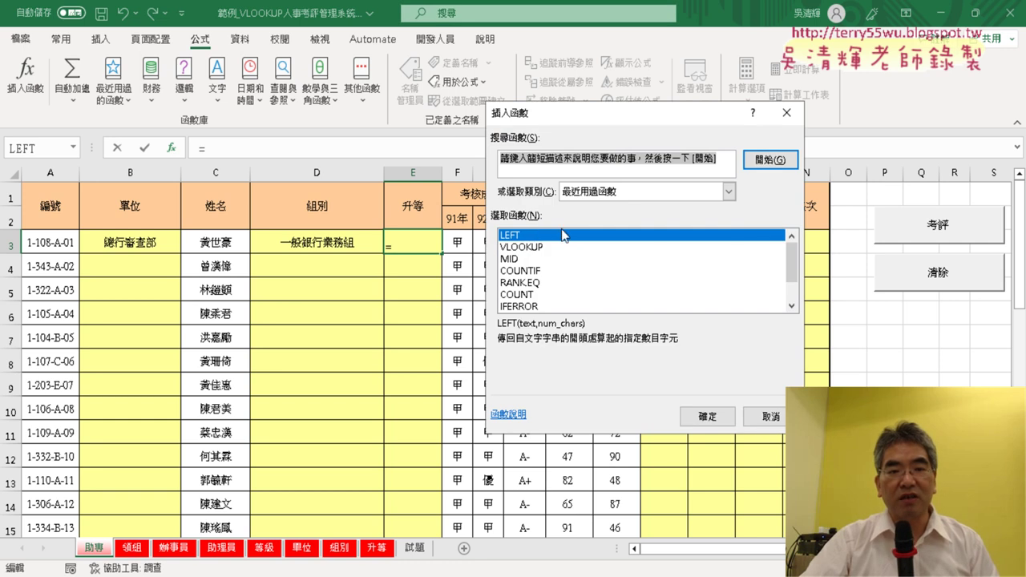
double_click(553, 247)
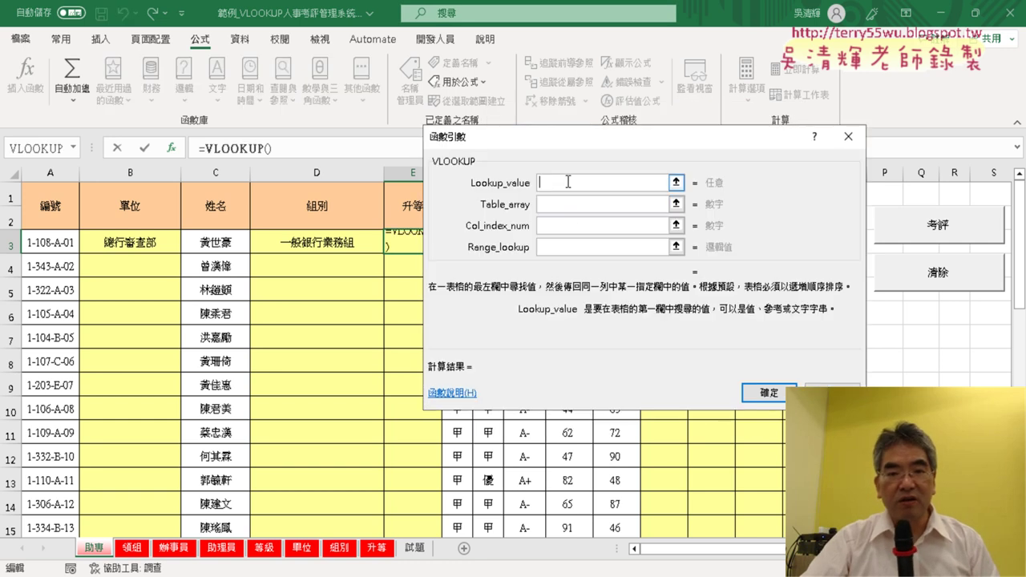
right_click(568, 184)
click(617, 230)
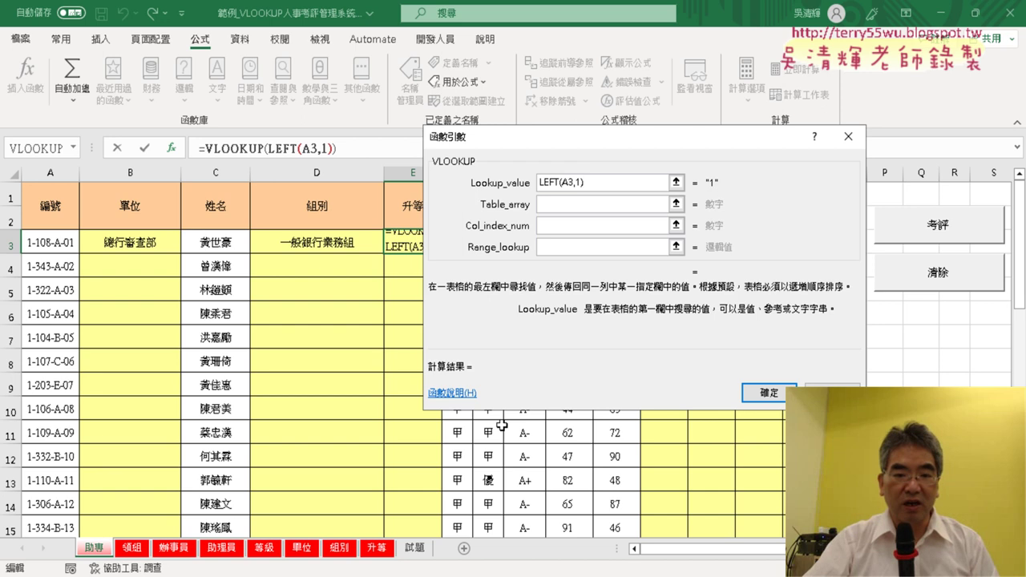
click(553, 206)
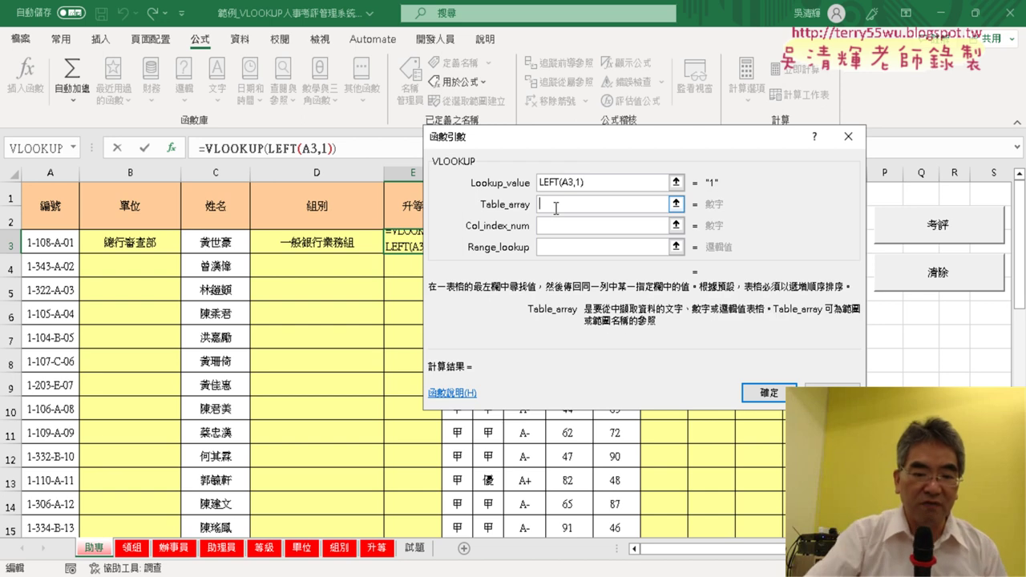
key(F3)
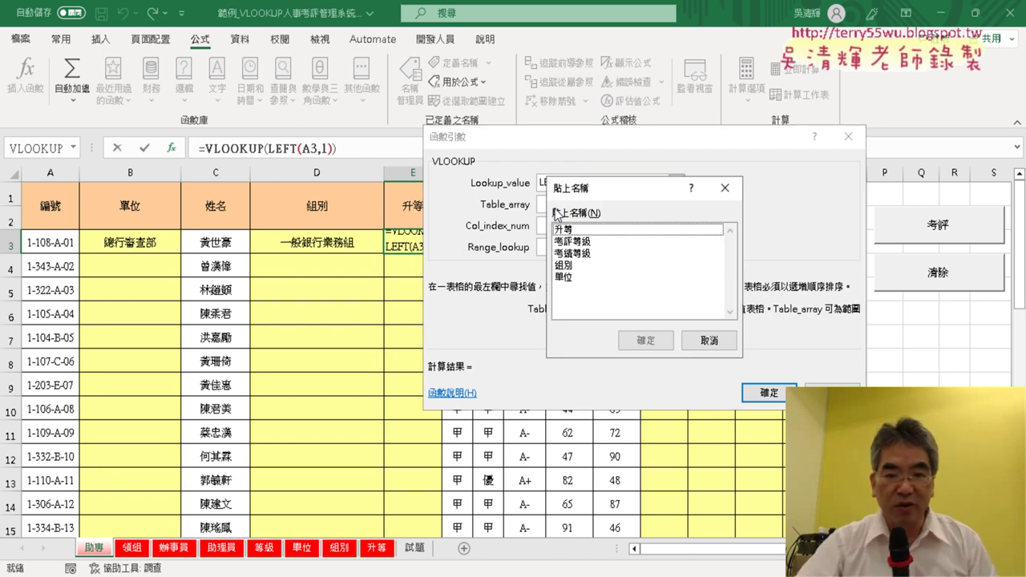
double_click(564, 265)
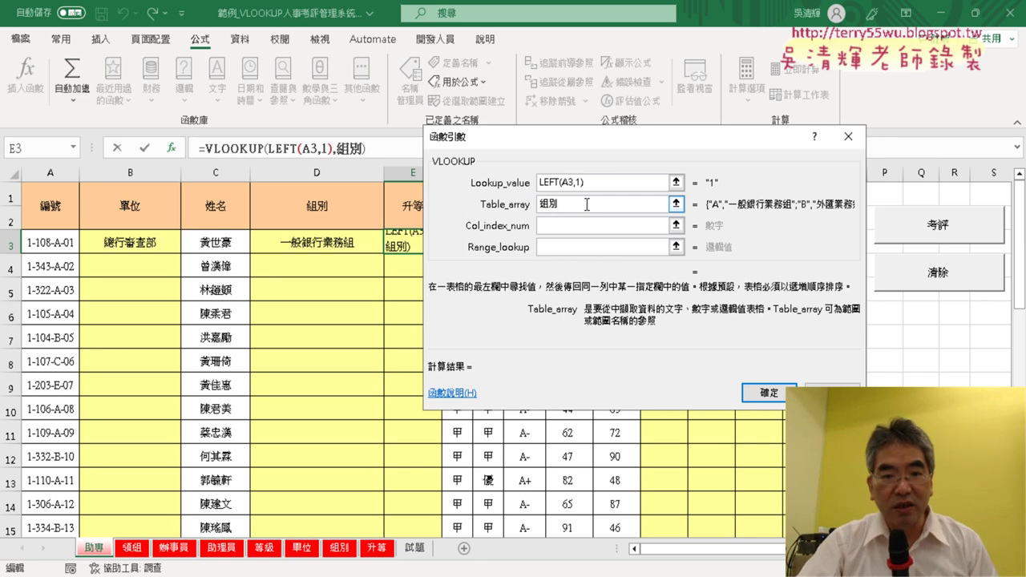
key(BackSpace)
key(BackSpace)
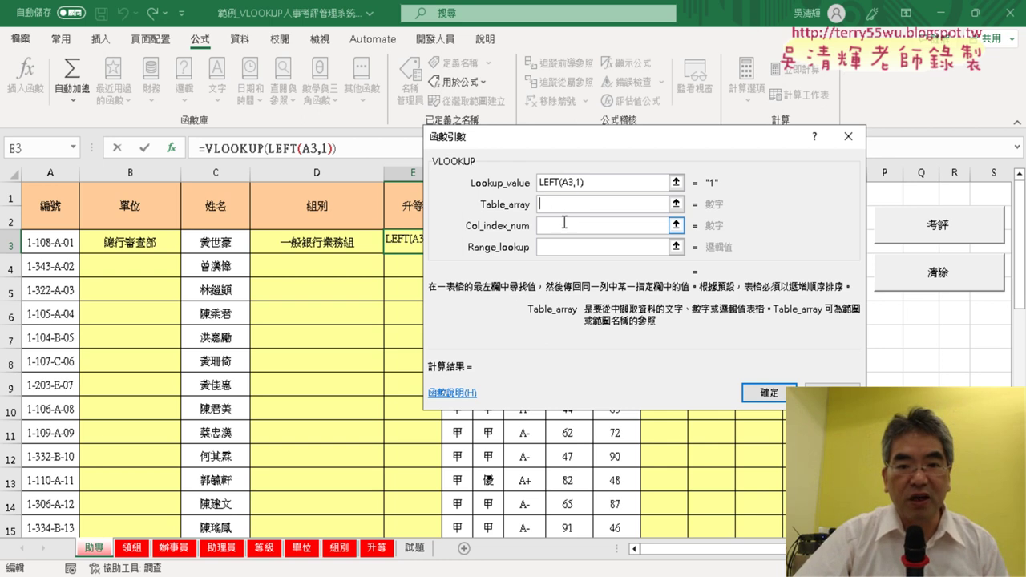
- Set the VLOOKUP table array to the 升等 range name and mark it up in ink
click(567, 229)
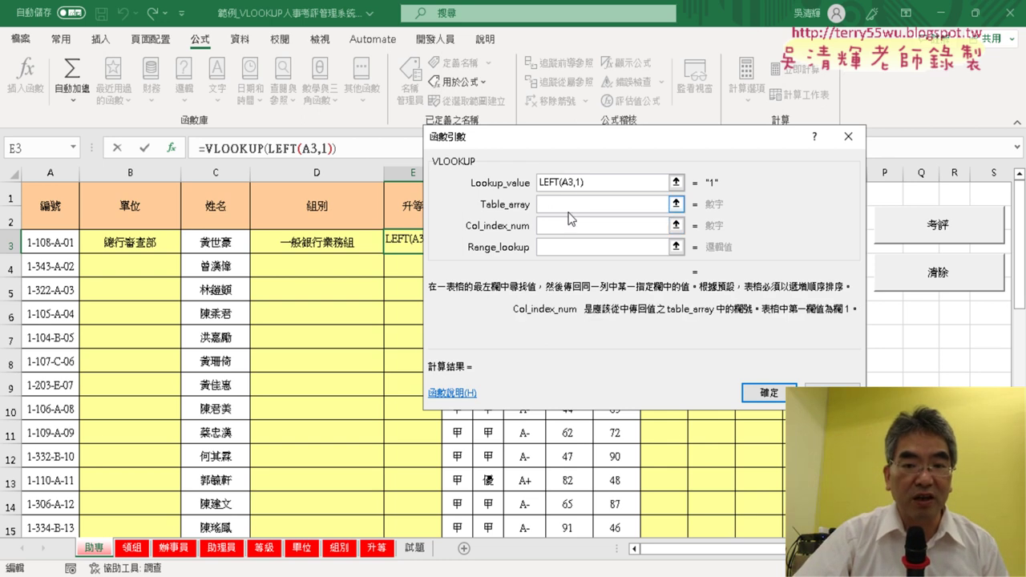
click(569, 205)
key(F3)
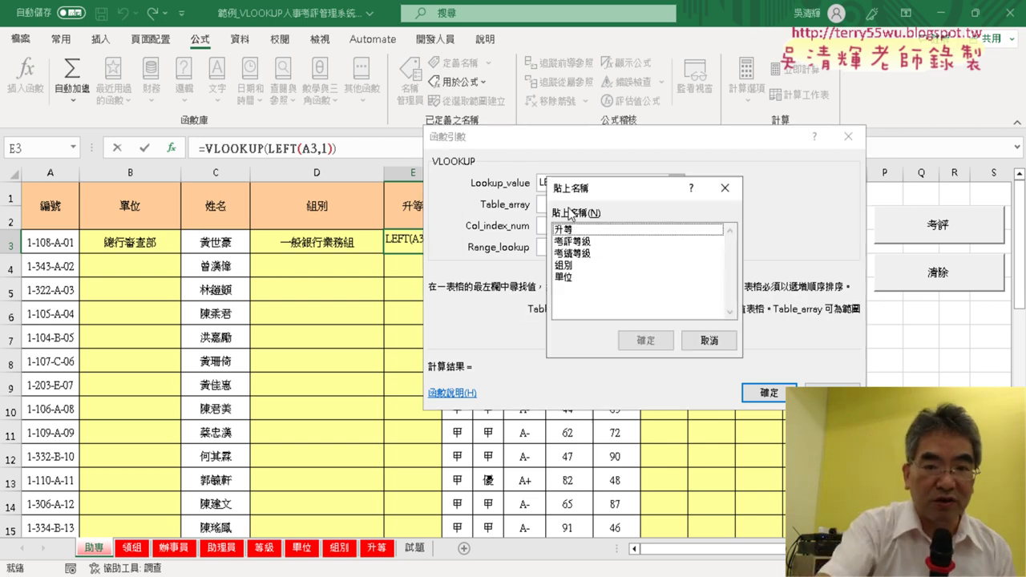
double_click(595, 230)
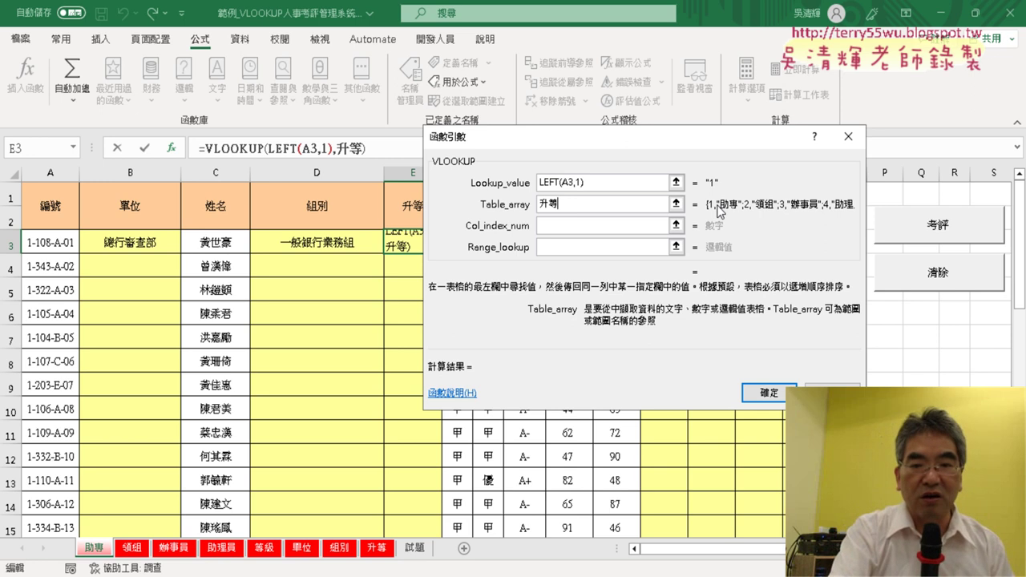
mouse_move(598, 222)
mouse_down()
mouse_move(521, 215)
mouse_move(566, 229)
mouse_move(687, 205)
mouse_up()
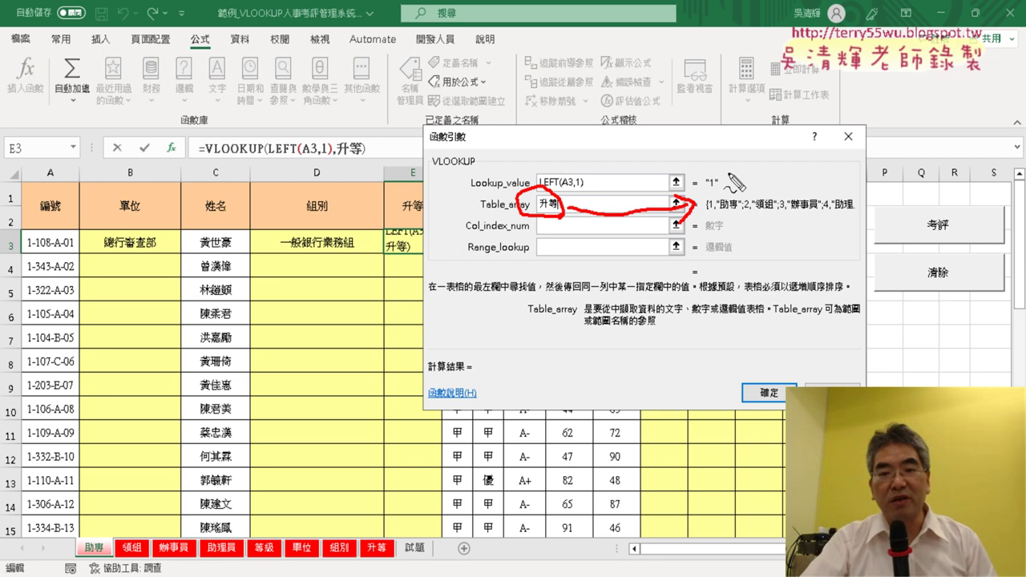
drag(707, 184, 725, 181)
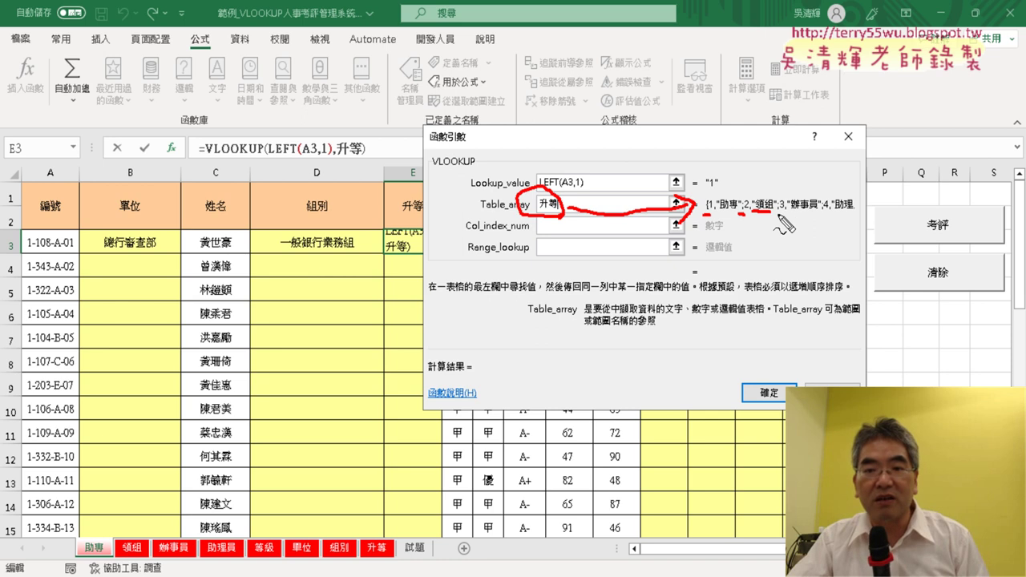
drag(775, 223, 786, 229)
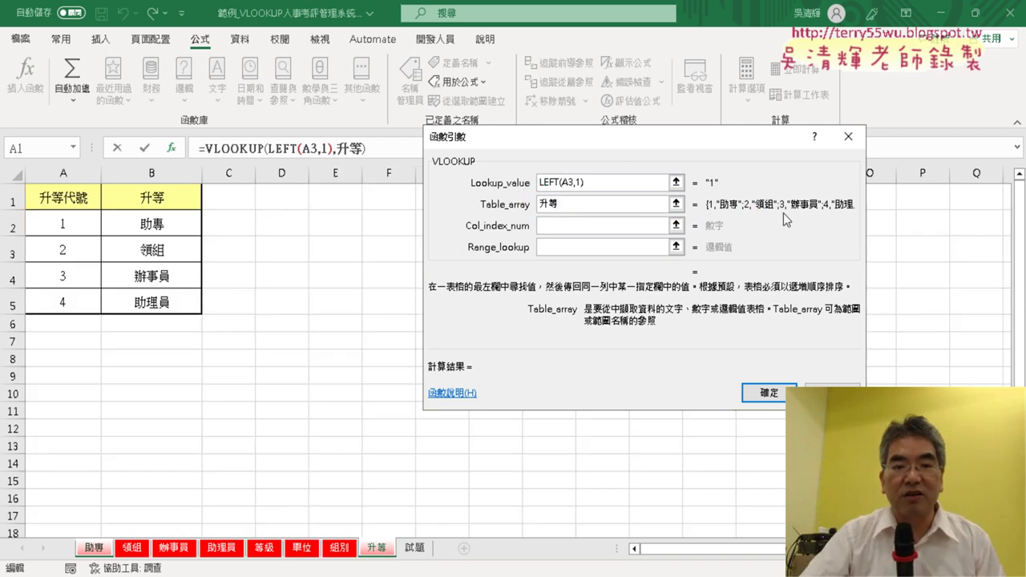
- Enter column 2 and range lookup 0, completing =VLOOKUP(LEFT(A3,1),升等,2,0), which shows #N/A
click(559, 231)
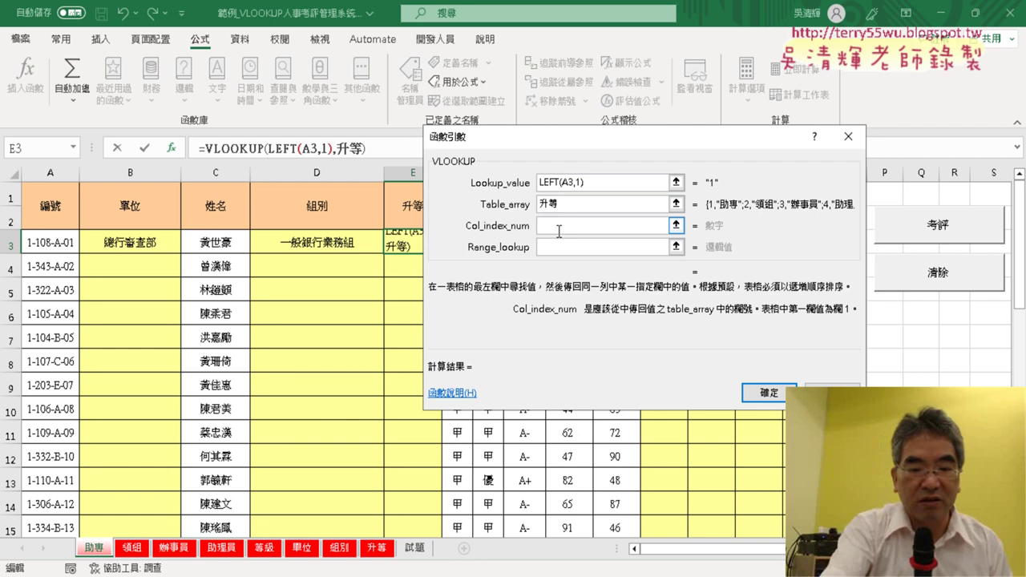
text(2)
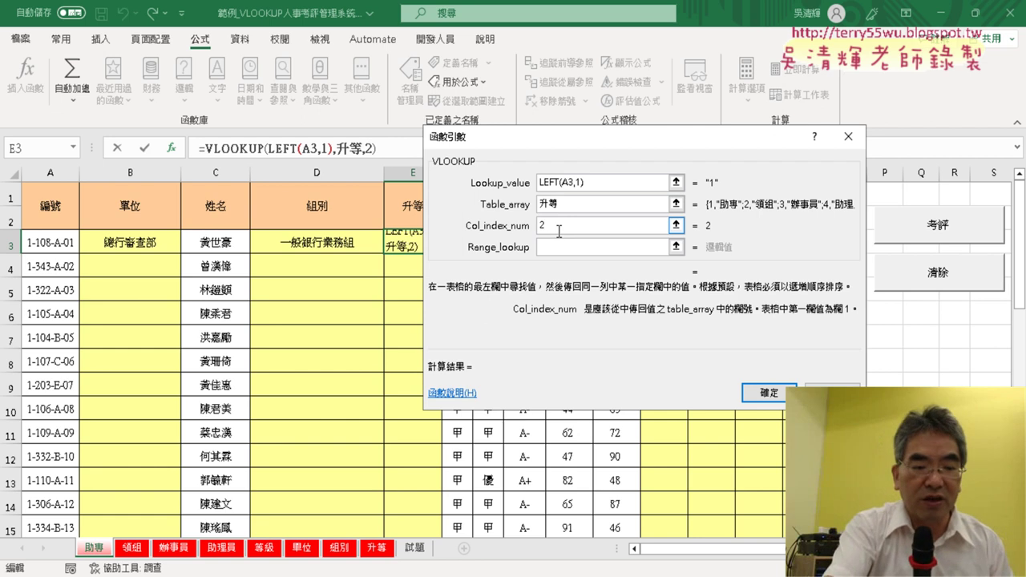
key(Tab)
text(0)
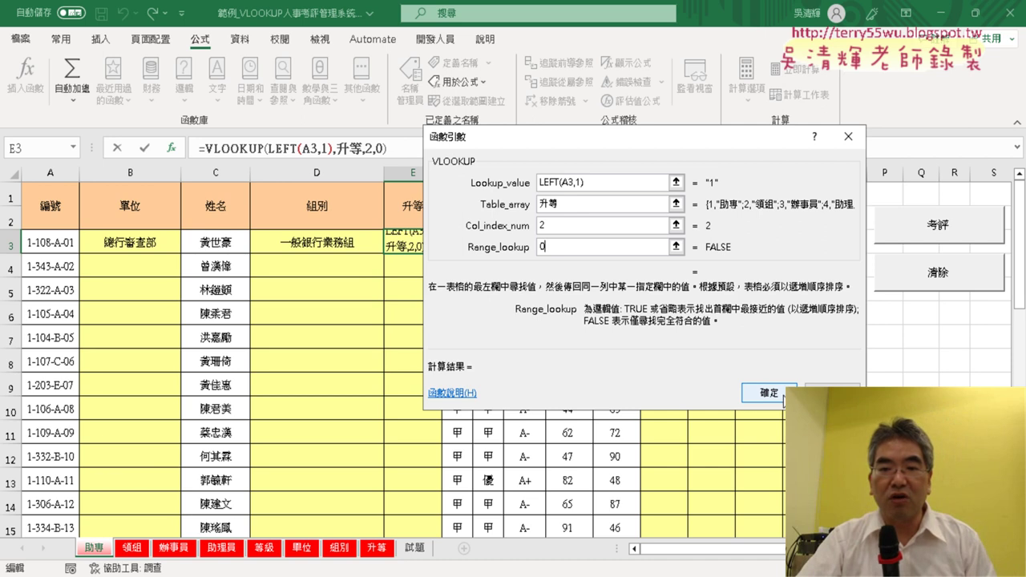
drag(745, 151, 896, 153)
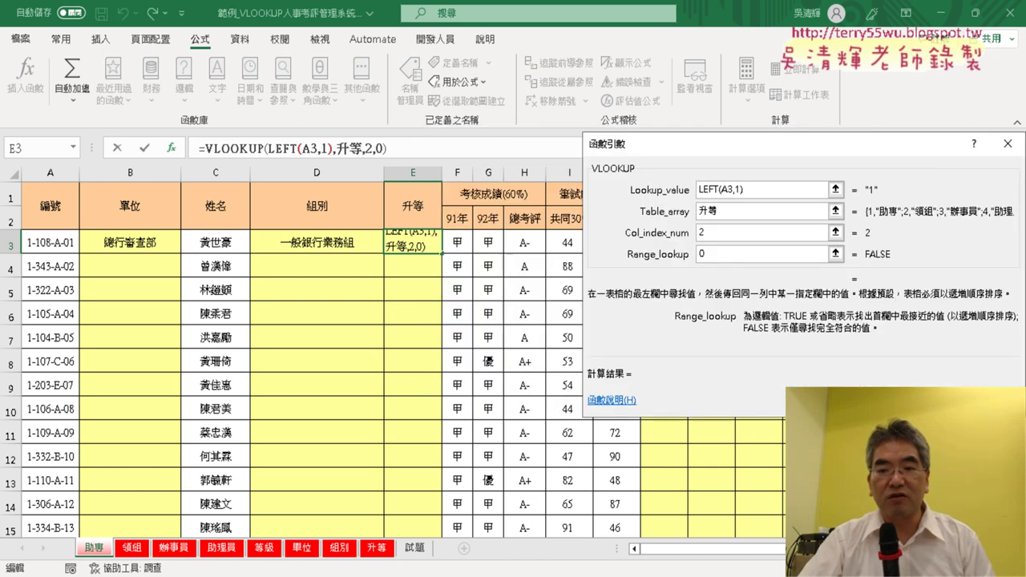
key(Return)
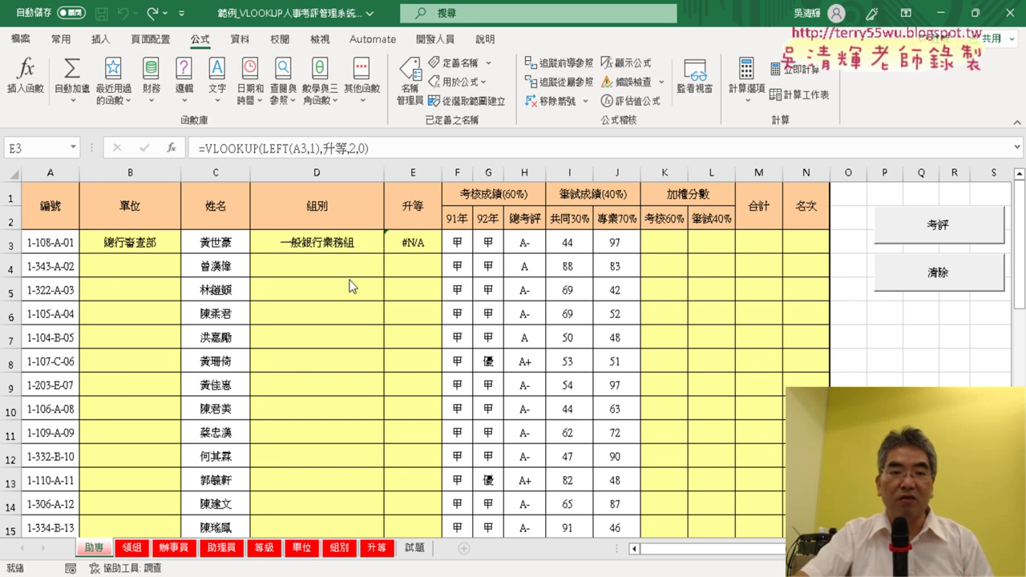
- Reopen E3's VLOOKUP arguments and circle the text "1" that LEFT(A3,1) returns
click(174, 148)
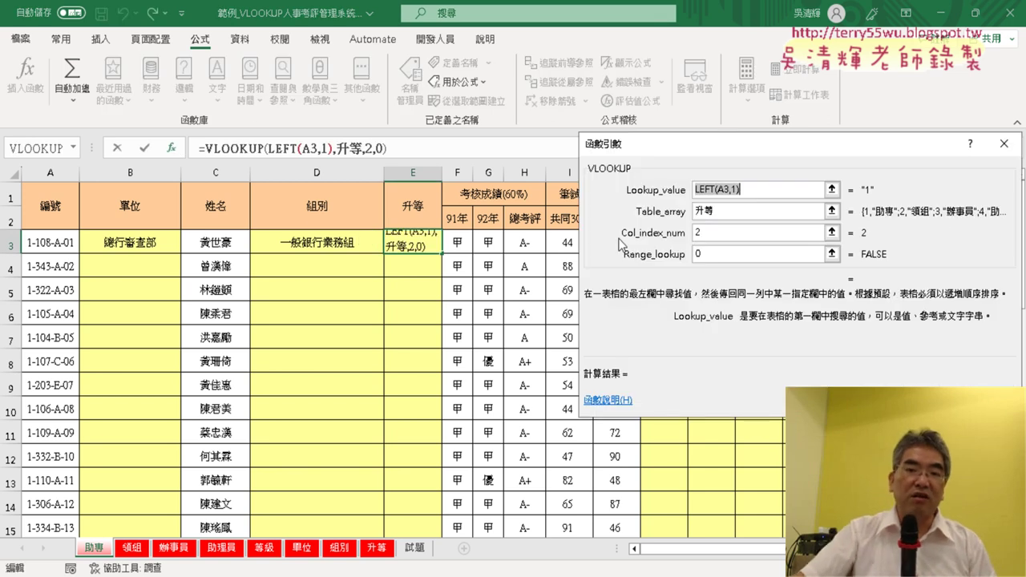
drag(686, 145, 554, 148)
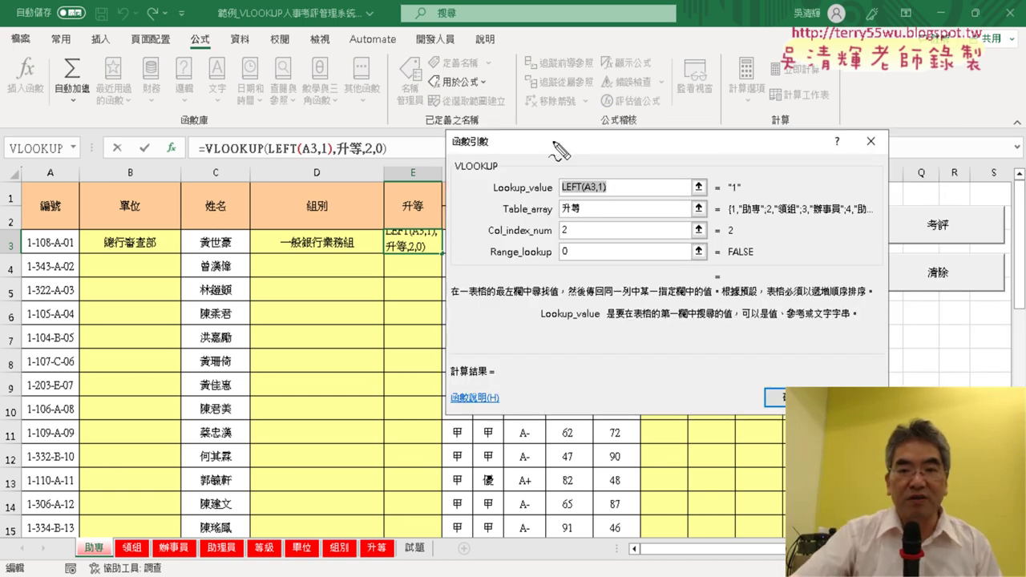
drag(720, 186, 715, 178)
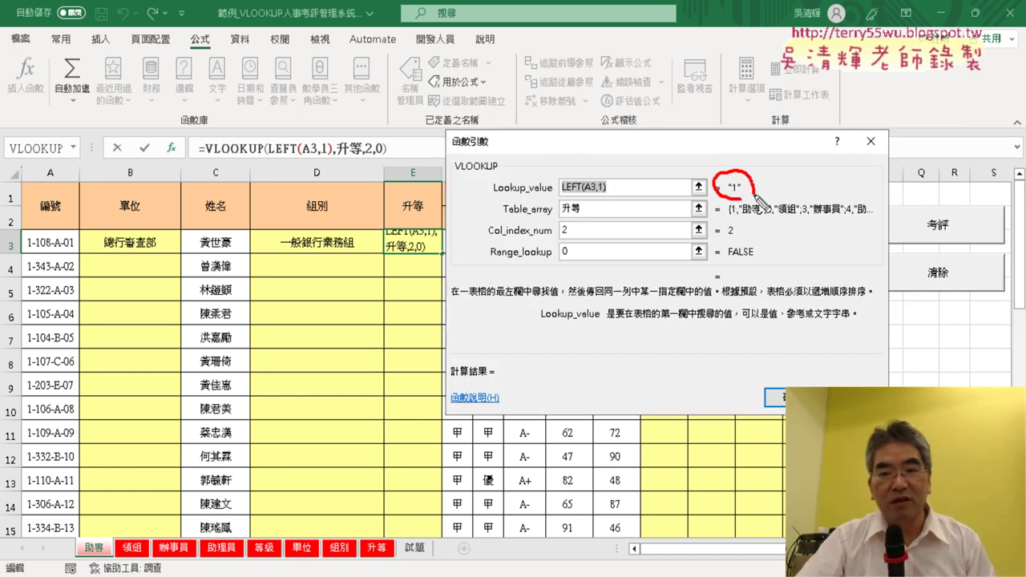
drag(578, 64, 611, 129)
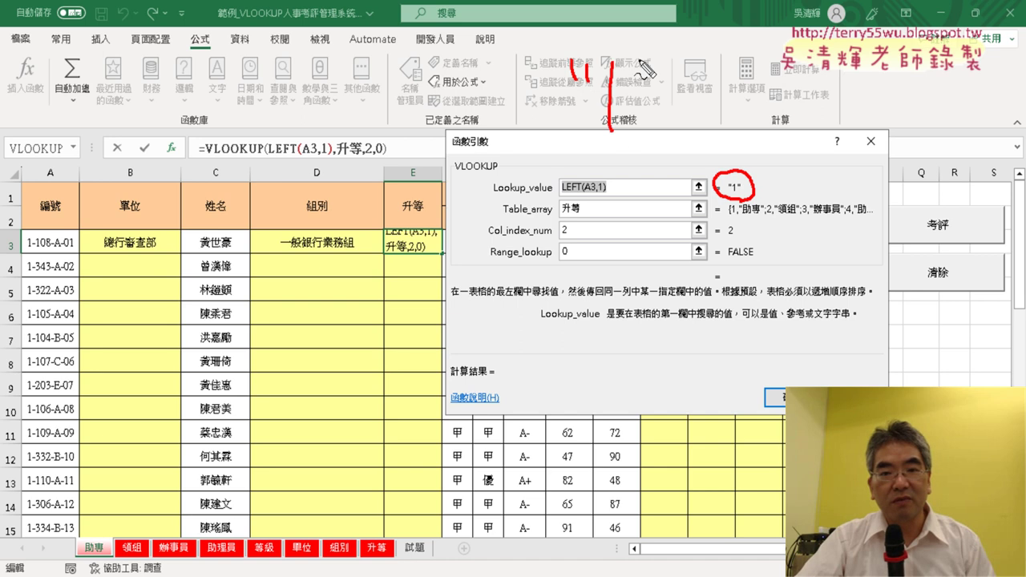
drag(646, 53, 650, 85)
drag(568, 217, 576, 218)
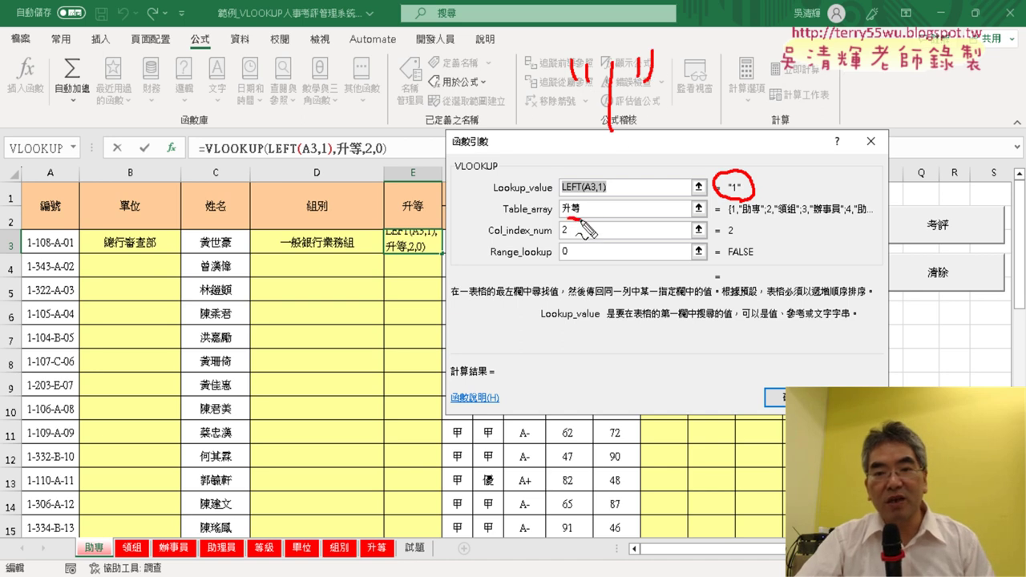
drag(730, 219, 741, 217)
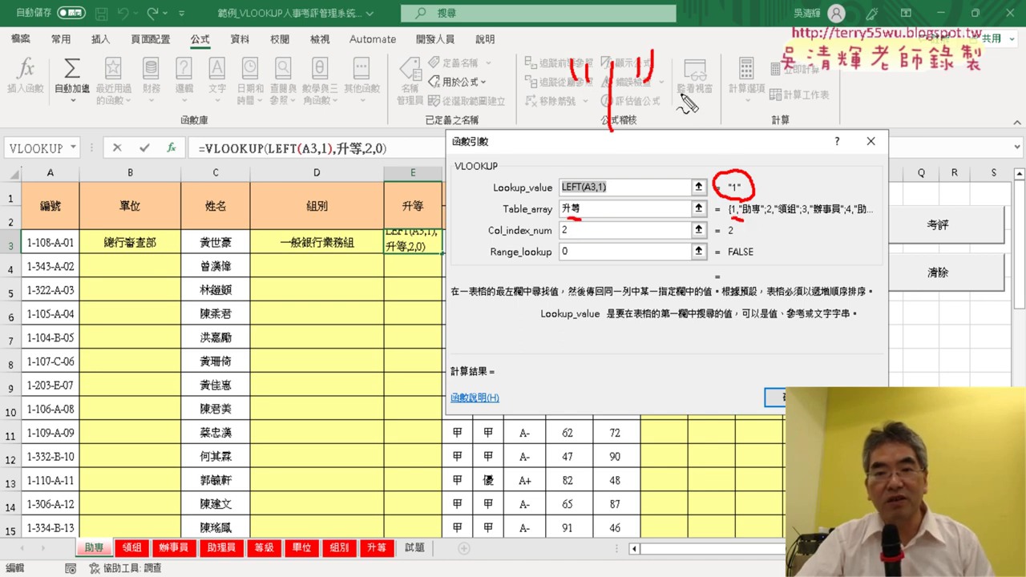
- Ink a not-equal sign showing text "1" differs from number 1, then clear the ink
mouse_move(680, 94)
mouse_down()
mouse_move(721, 93)
mouse_move(724, 105)
mouse_up()
drag(810, 29, 812, 144)
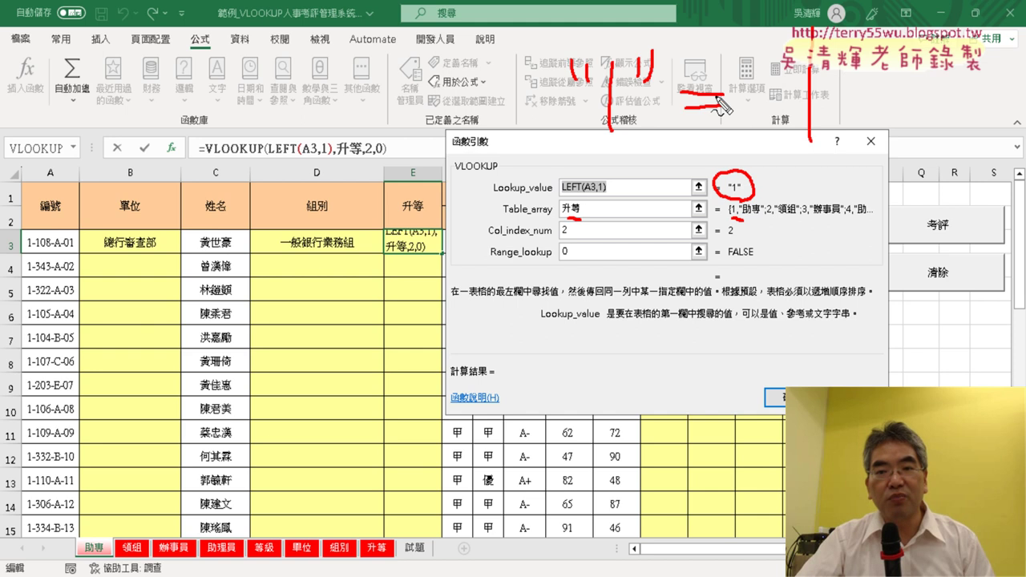
drag(725, 48, 683, 149)
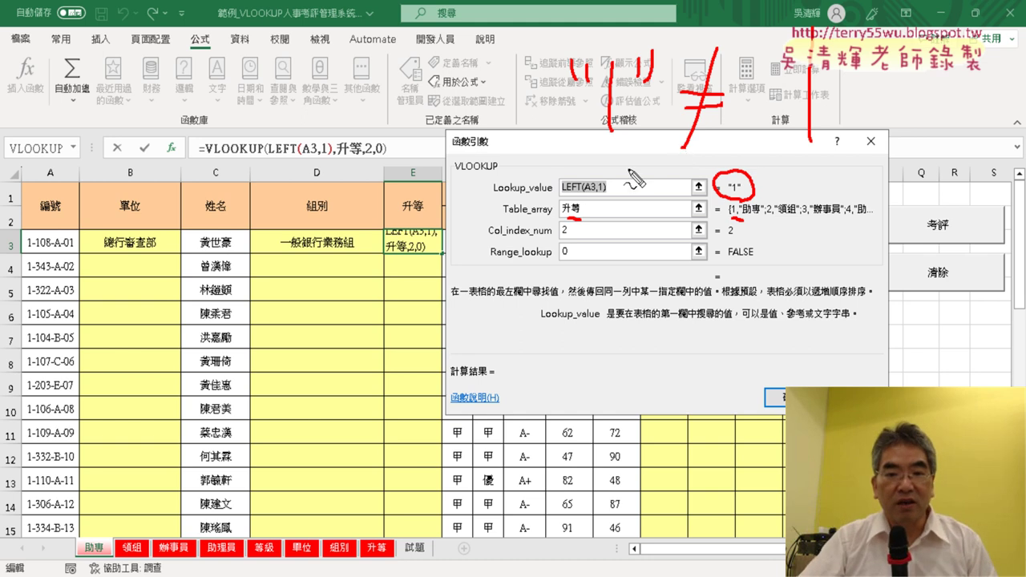
drag(561, 192, 607, 193)
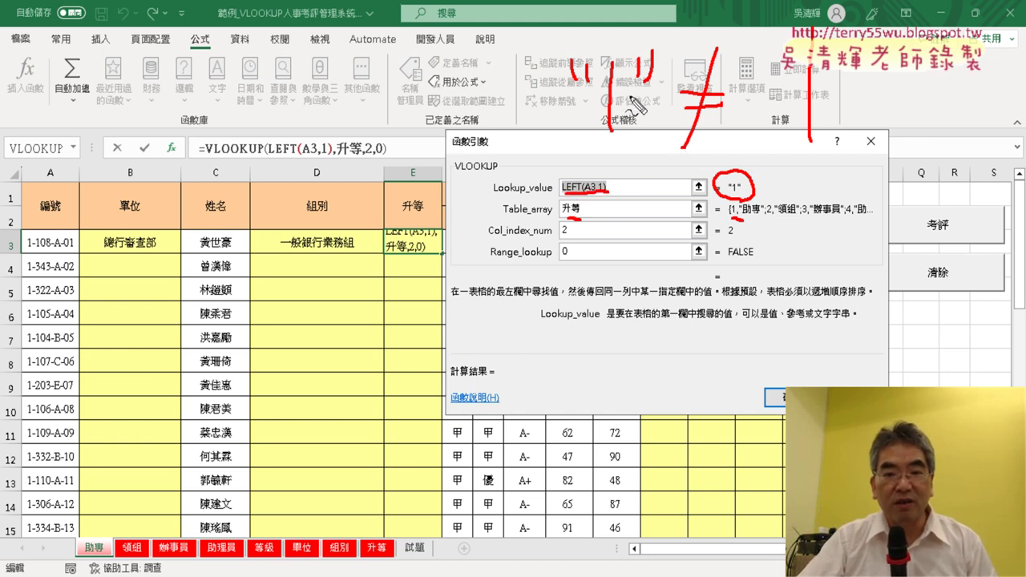
mouse_move(621, 141)
mouse_down()
mouse_move(597, 36)
mouse_move(617, 138)
mouse_up()
mouse_move(672, 100)
mouse_down()
mouse_move(749, 96)
mouse_move(755, 109)
mouse_up()
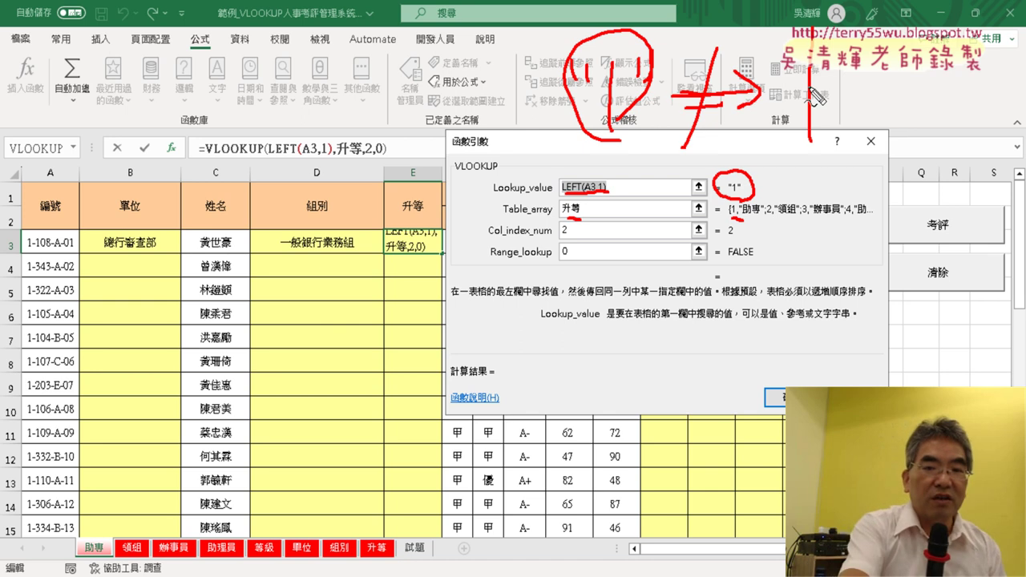
key(Escape)
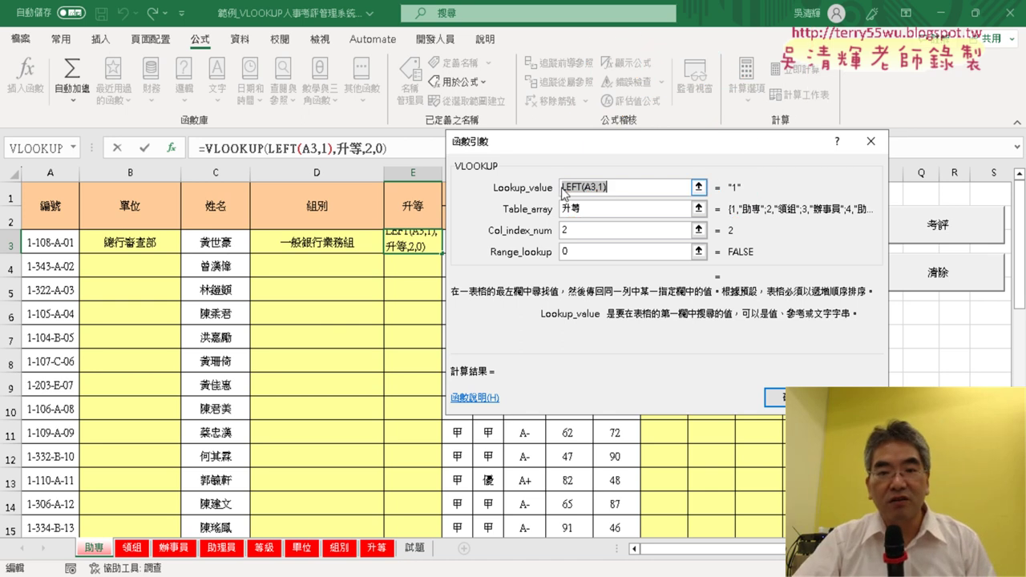
click(566, 186)
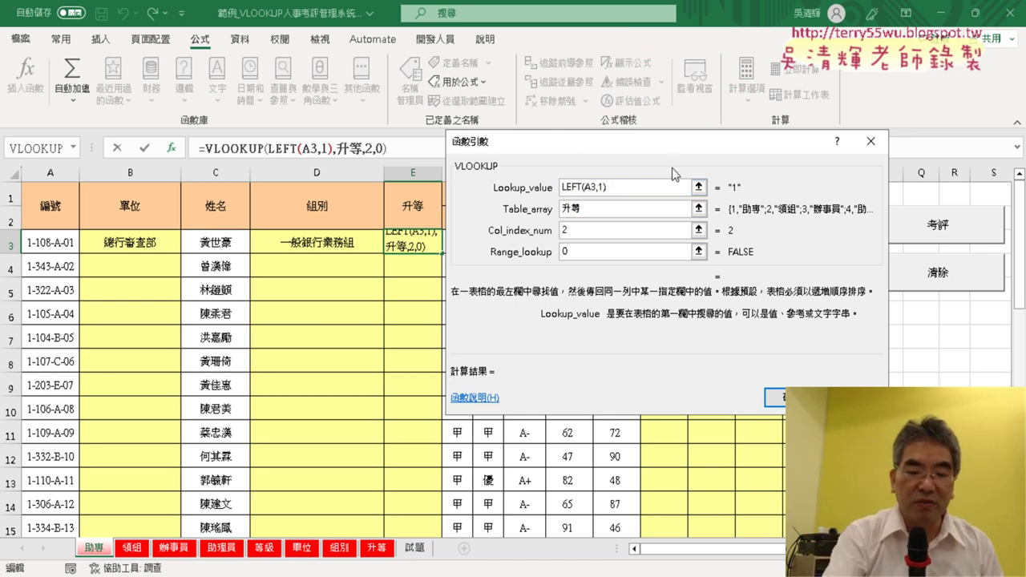
- Wrap LEFT(A3,1) in VALUE() so E3's =VLOOKUP(VALUE(LEFT(A3,1)),升等,2,0) shows 助專
text(v)
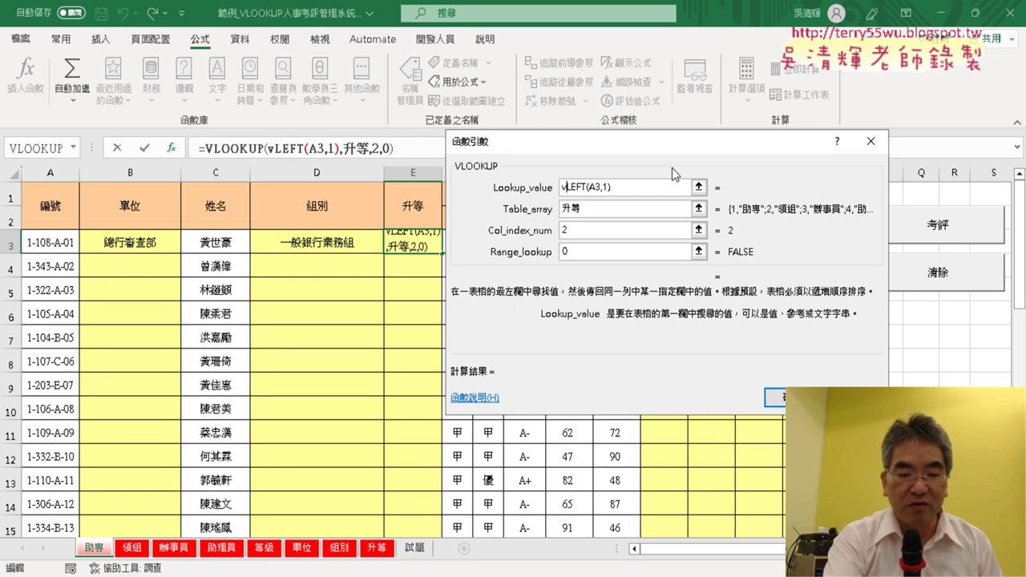
text(alue)
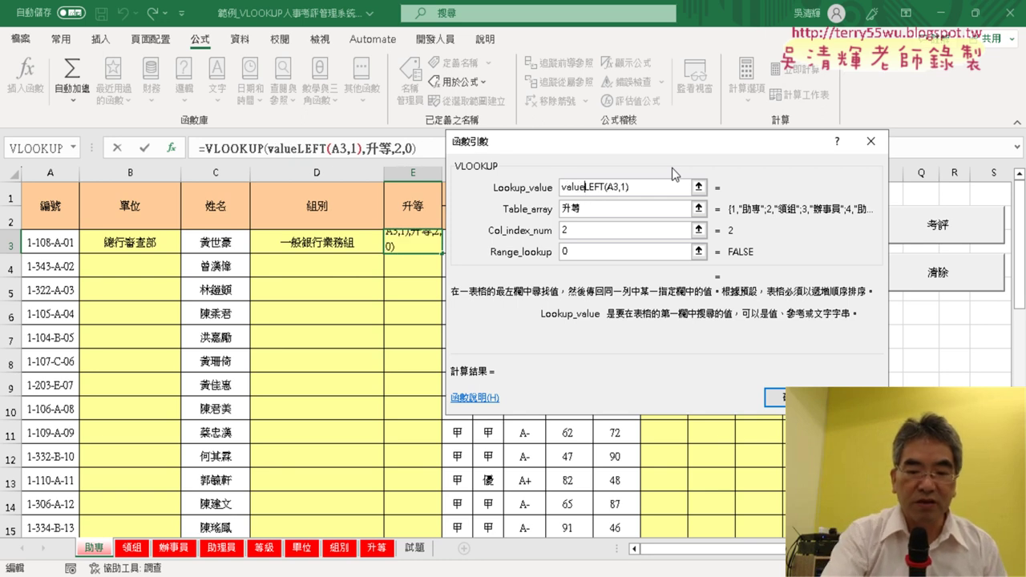
text(()
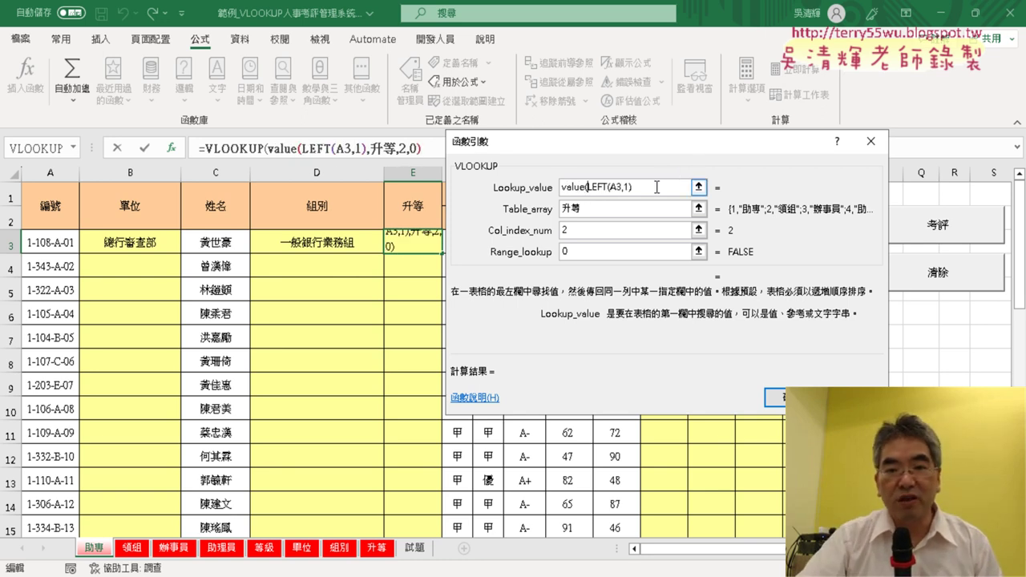
click(686, 189)
text())
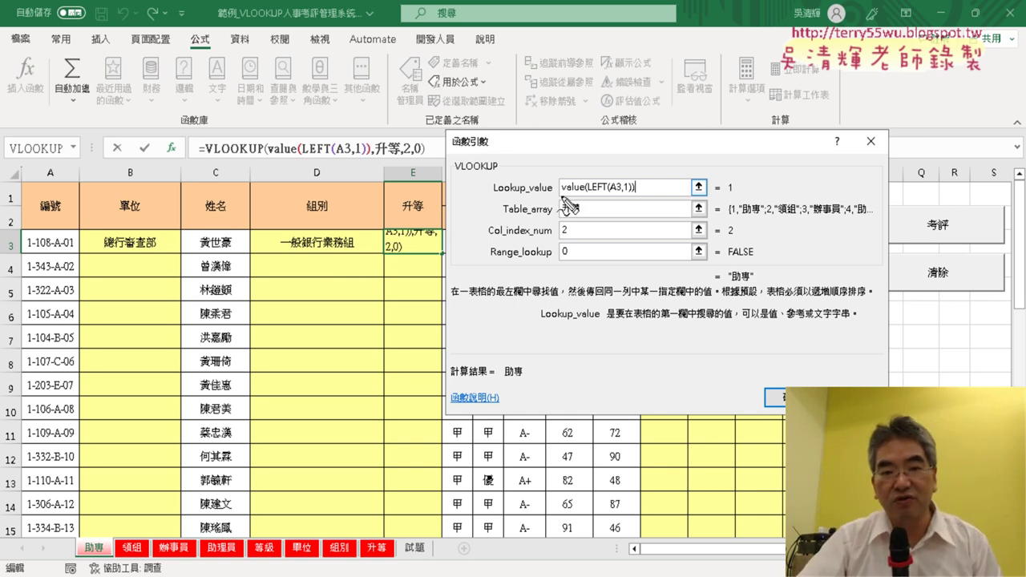
drag(562, 194, 638, 199)
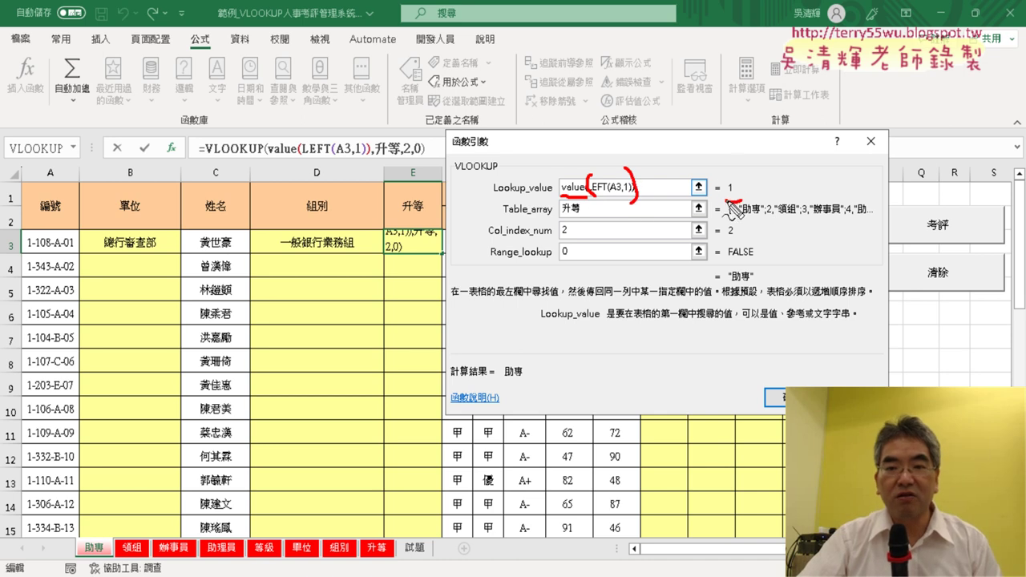
drag(738, 172, 742, 202)
mouse_move(646, 190)
mouse_down()
mouse_move(667, 162)
mouse_move(717, 164)
mouse_move(733, 182)
mouse_up()
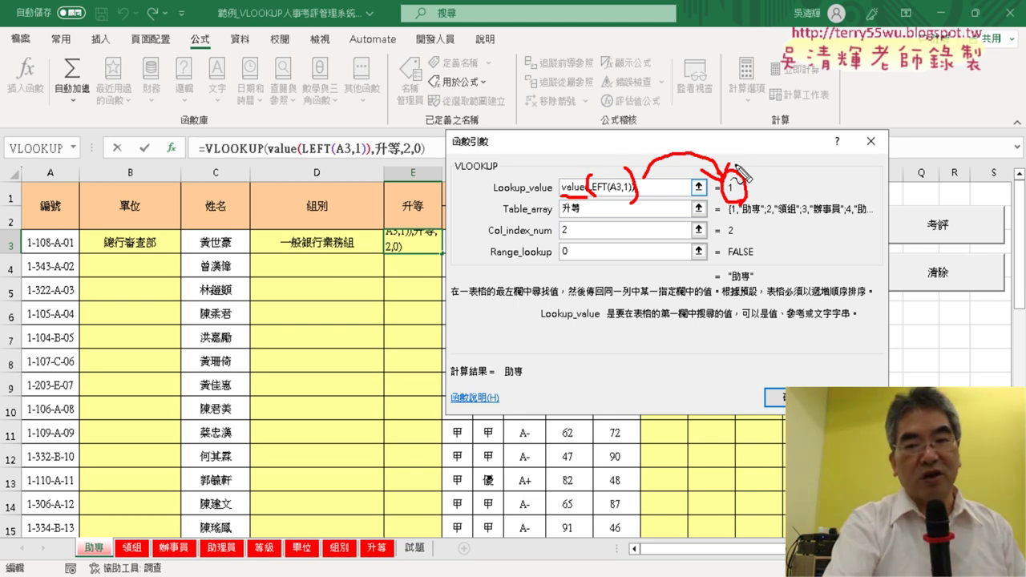
key(Escape)
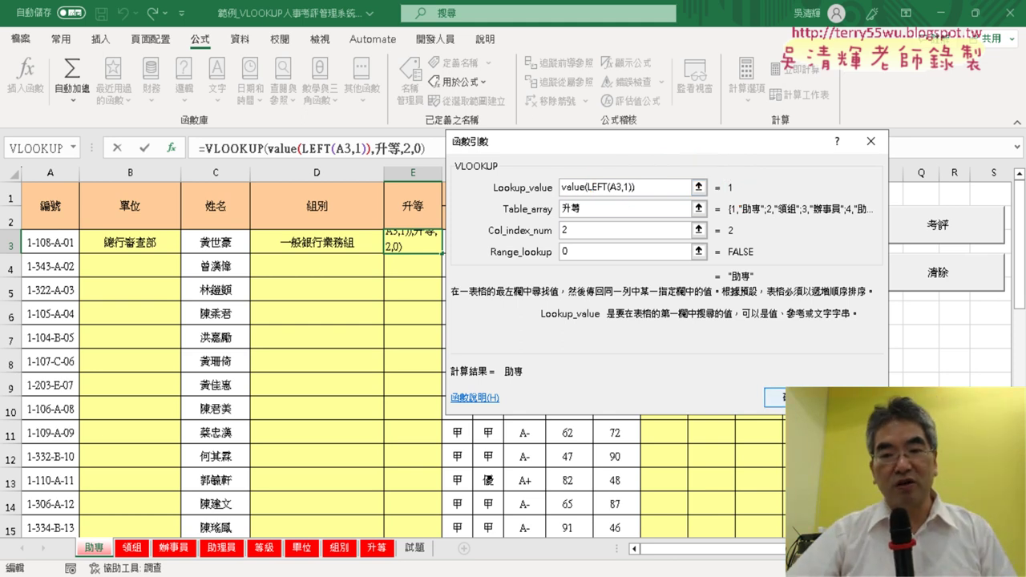
key(Return)
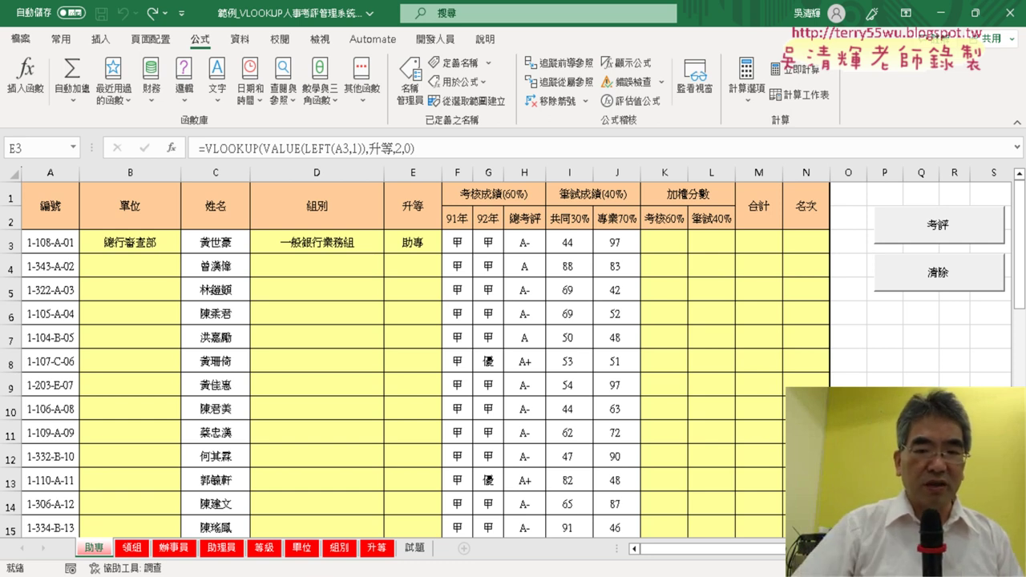
- Undo VALUE() in E3 so it returns #N/A again, then view the 升等 code table
click(421, 250)
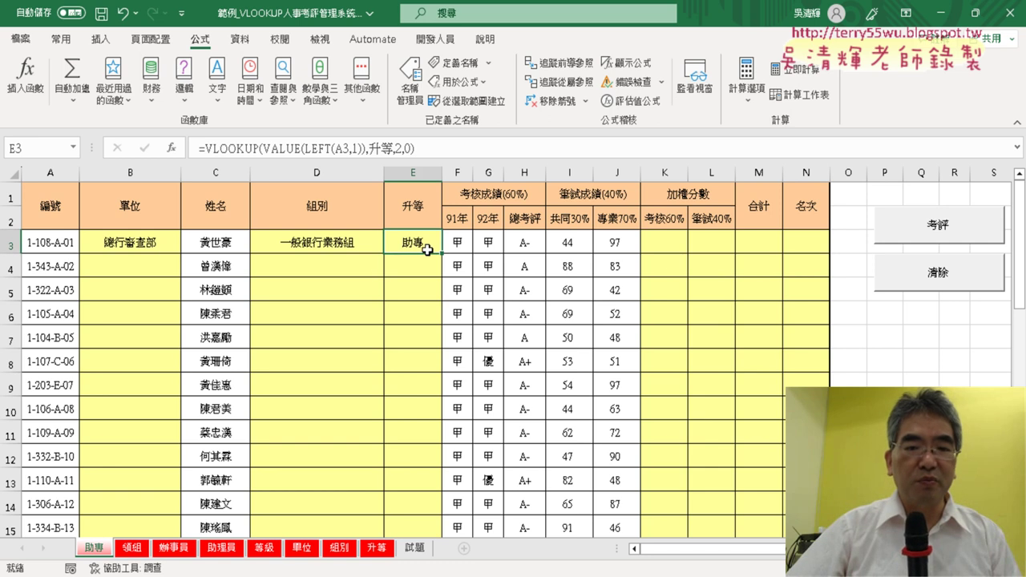
key(ctrl+z)
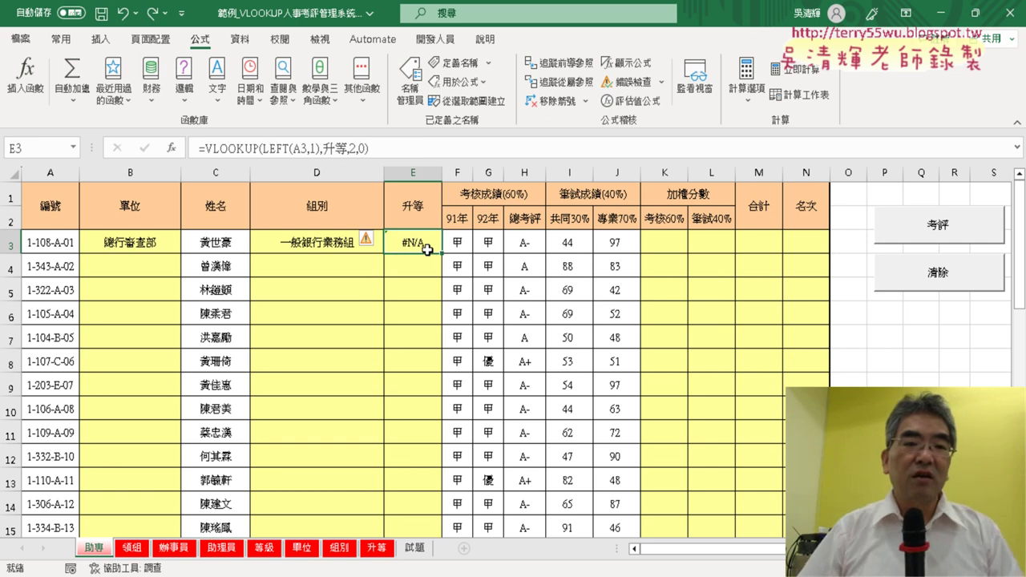
click(241, 147)
click(171, 148)
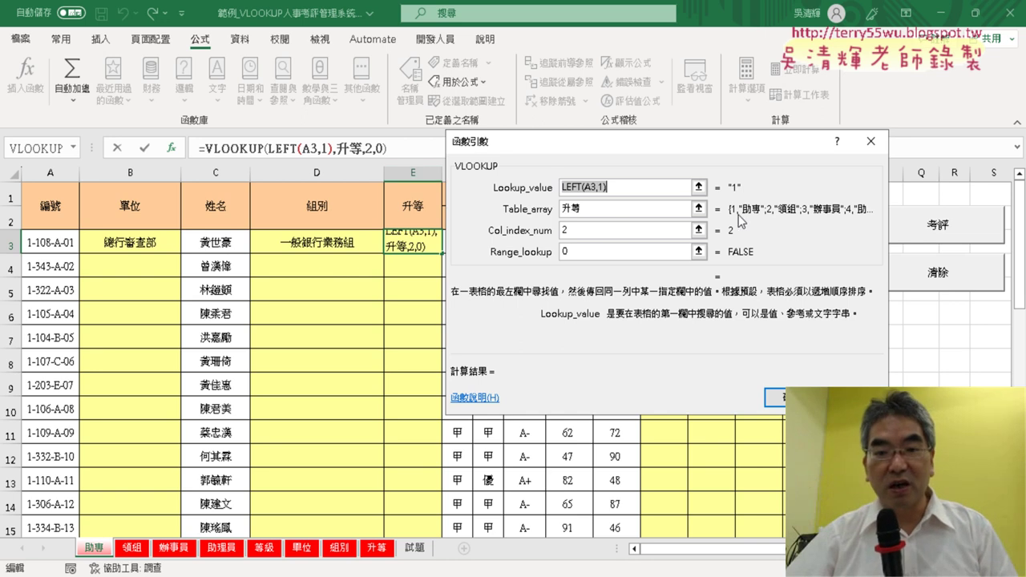
double_click(591, 209)
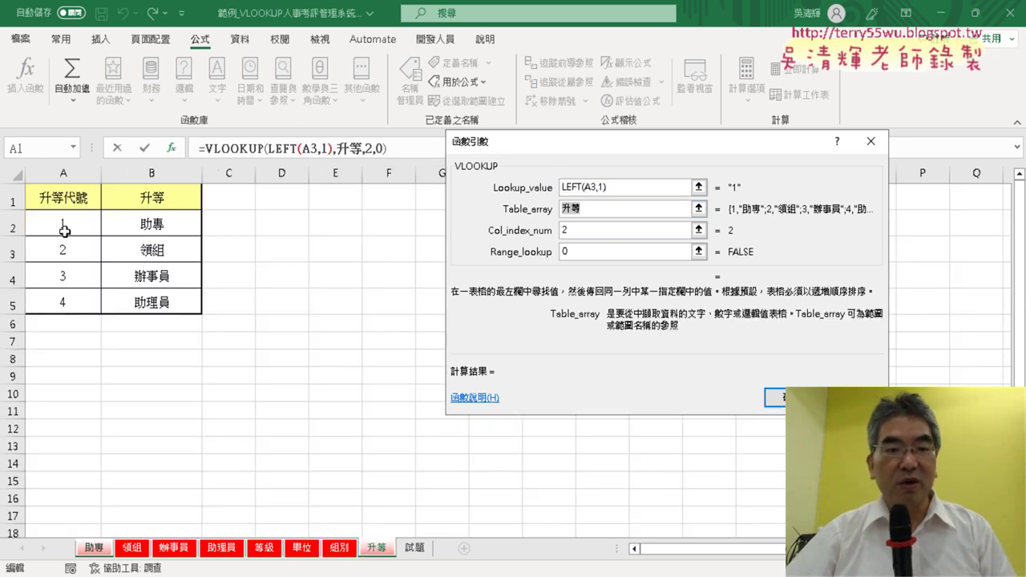
click(774, 398)
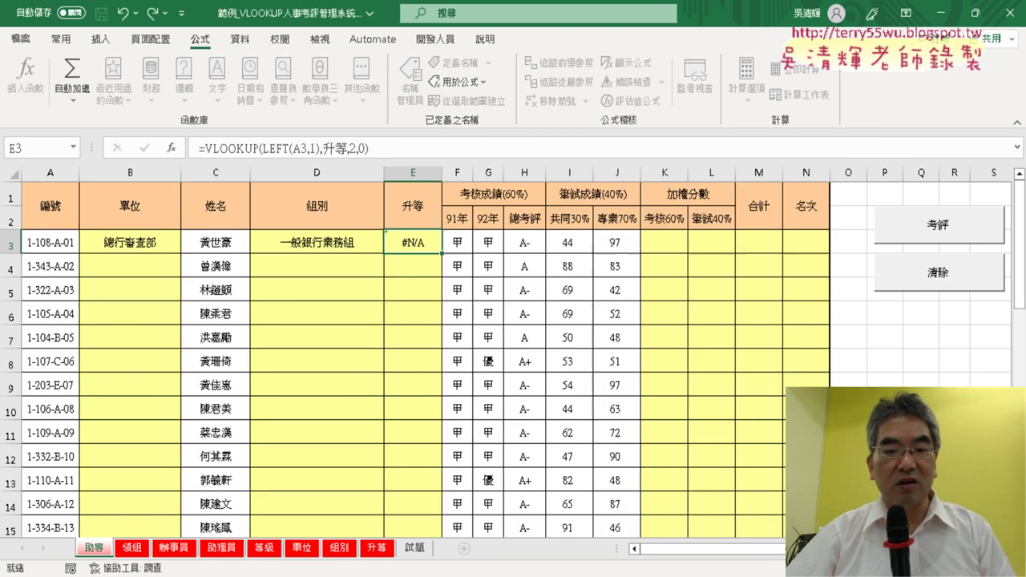
click(376, 547)
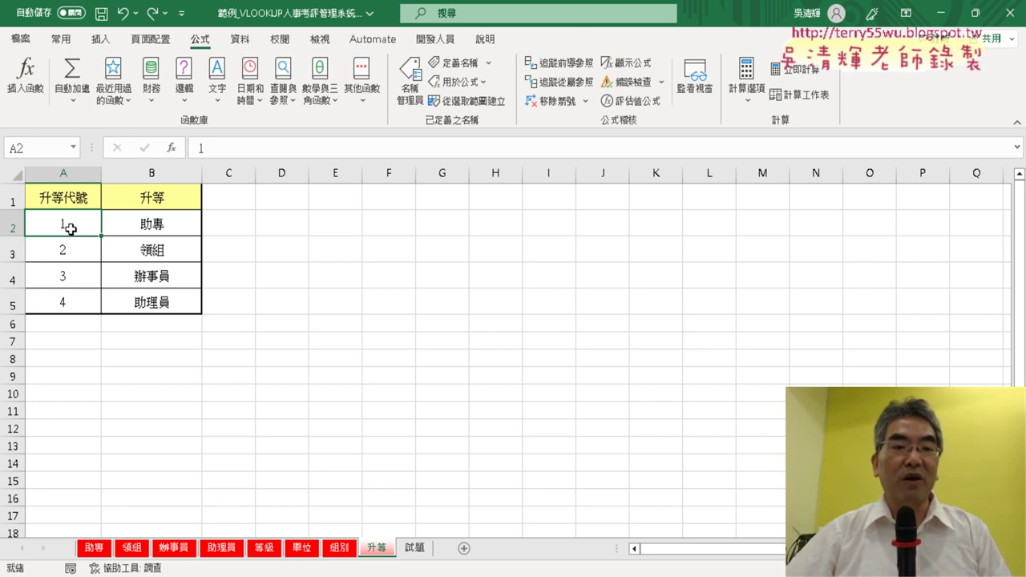
- Re-enter 升等 code A2 as text and fill the text codes down through A5
drag(64, 225, 73, 298)
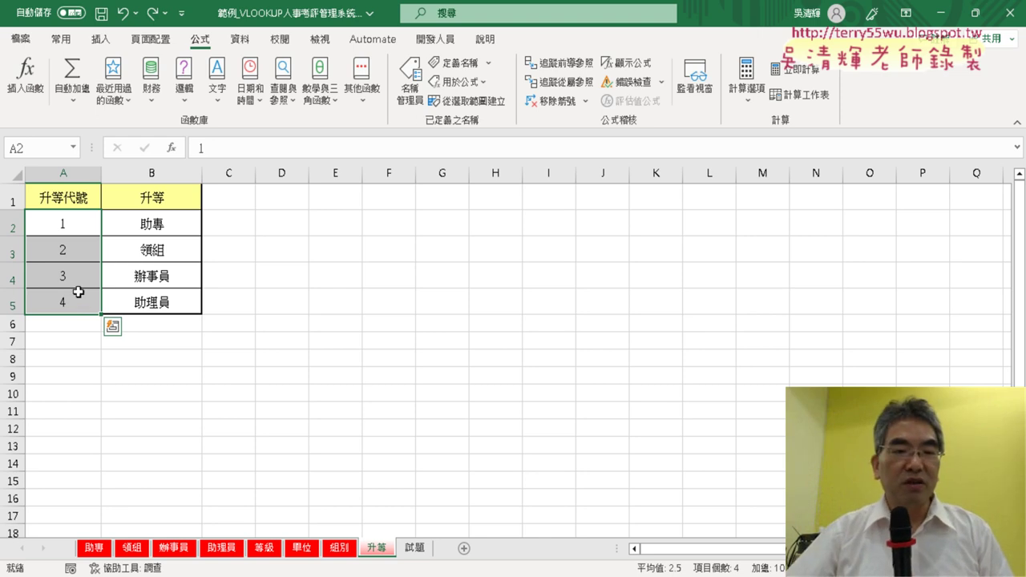
click(202, 148)
text(')
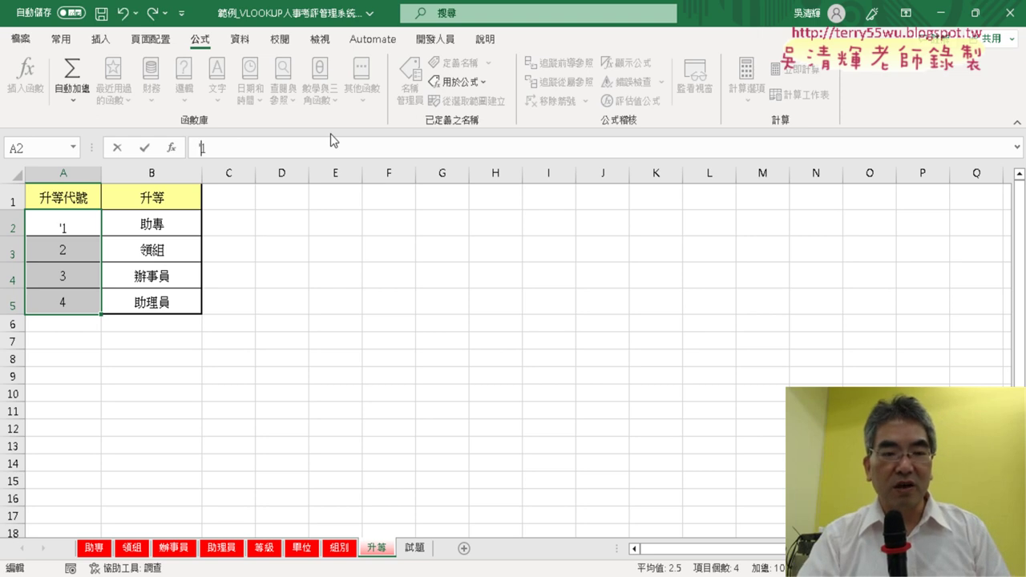
key(Return)
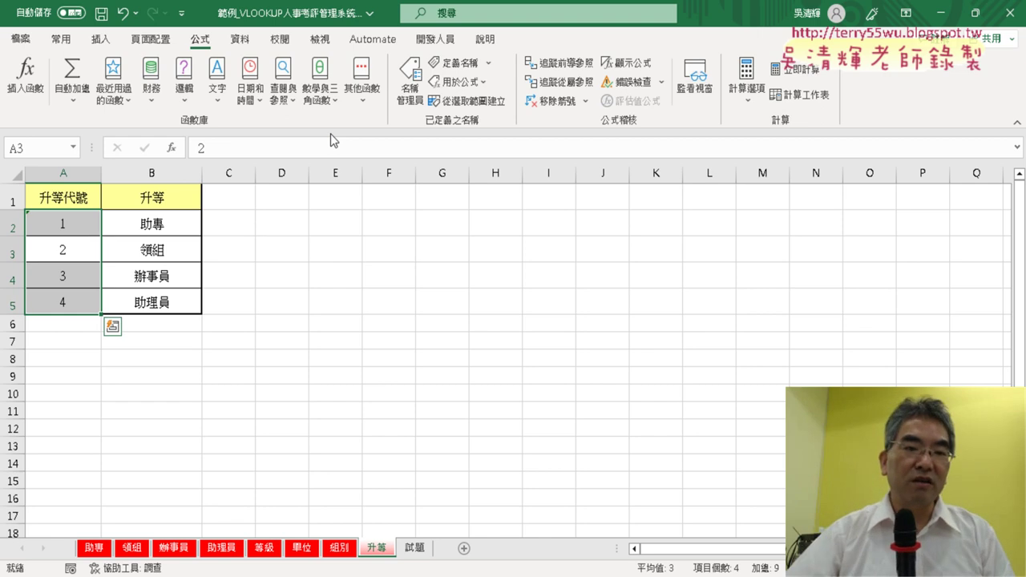
click(65, 228)
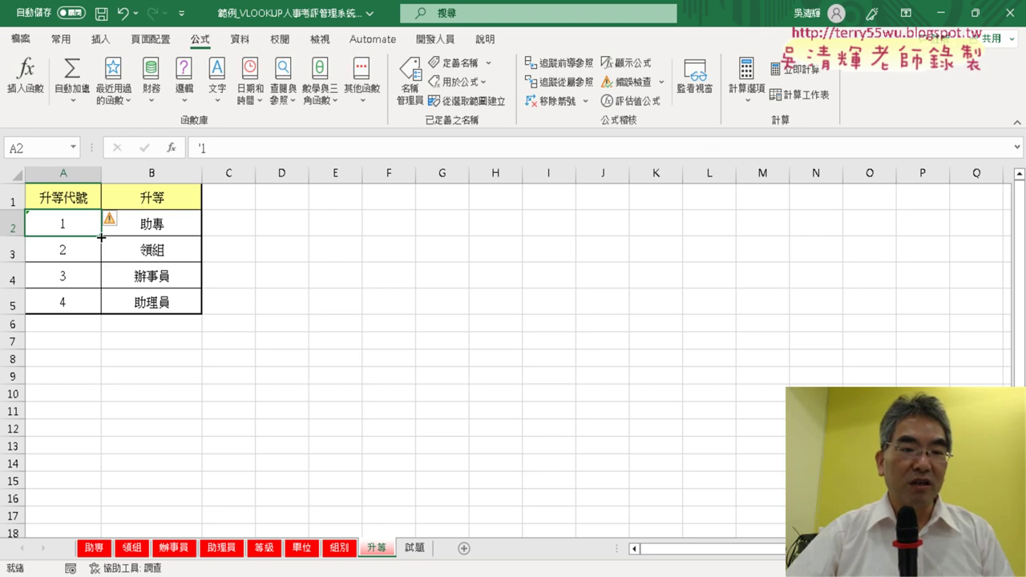
drag(101, 237, 111, 314)
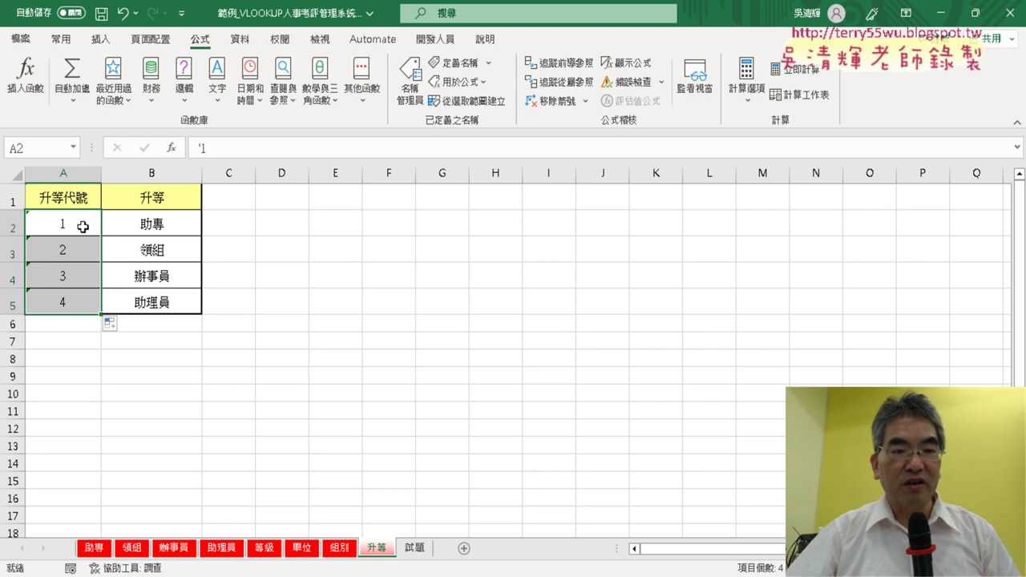
click(76, 258)
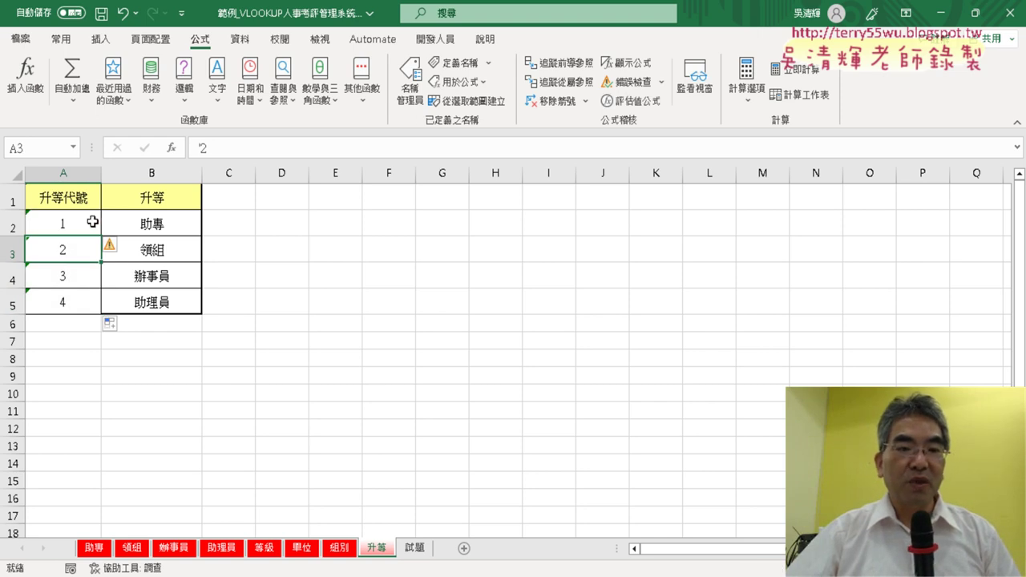
click(87, 273)
click(77, 220)
click(78, 245)
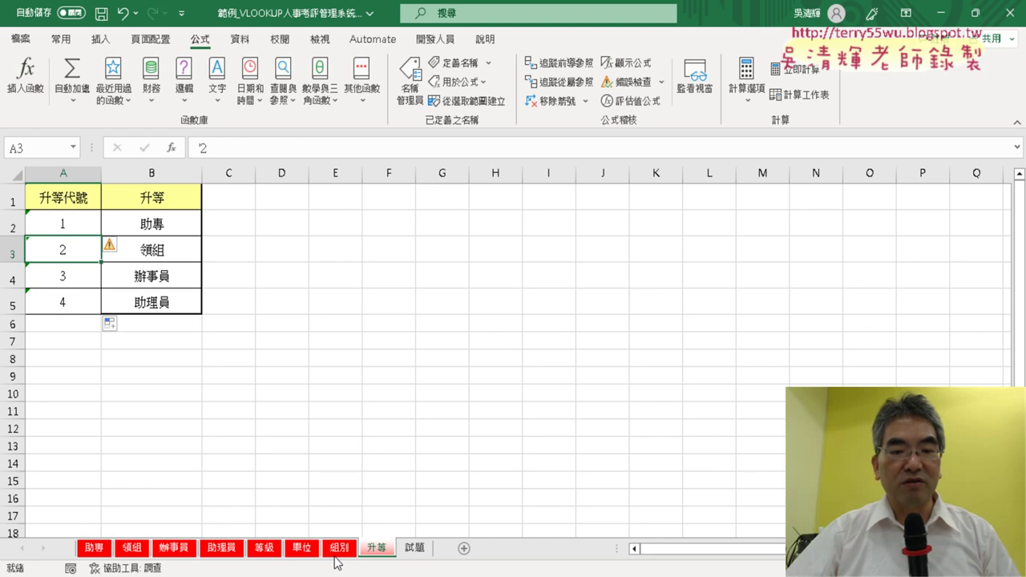
click(94, 549)
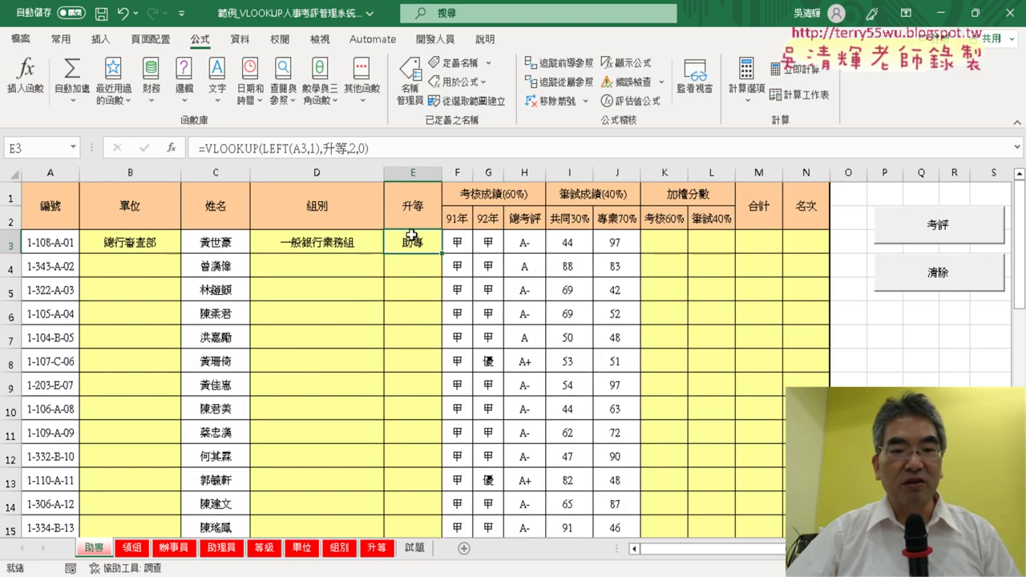
- Review E3's VLOOKUP arguments to confirm text "1" now matches and returns 助專
click(236, 150)
click(170, 149)
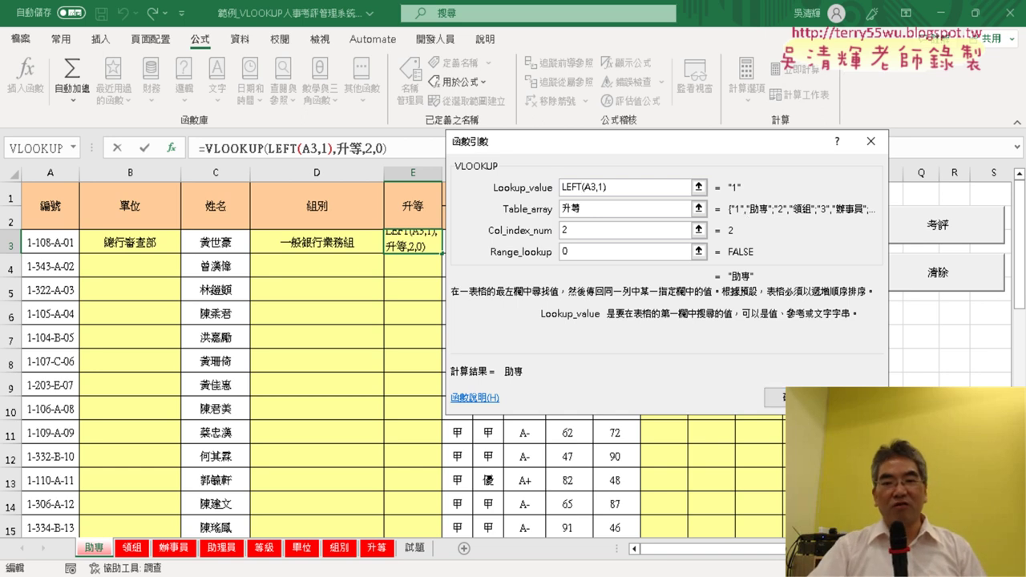
click(793, 398)
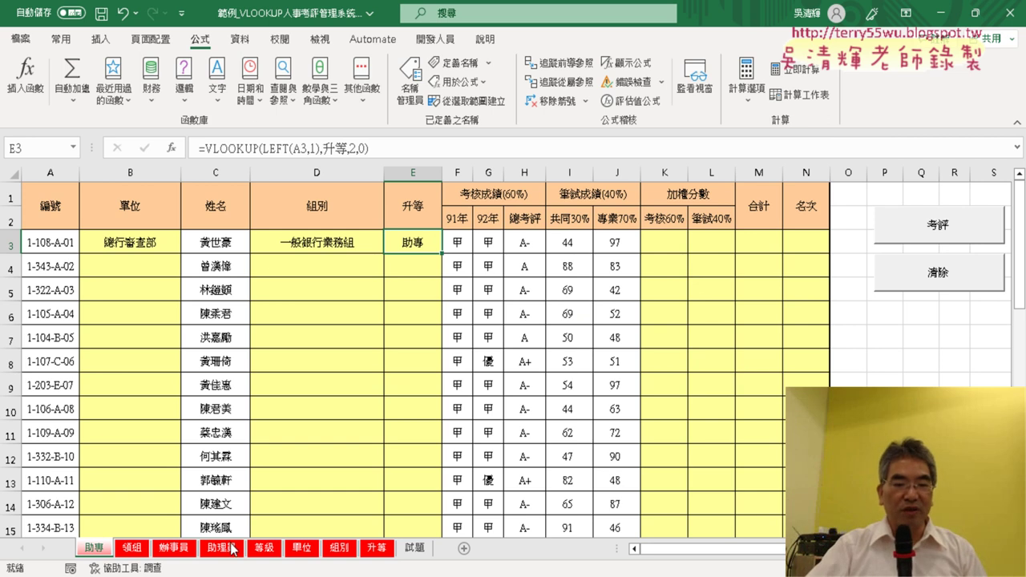
- Undo the text conversion so the 升等 codes 1–4 are numbers again
click(377, 549)
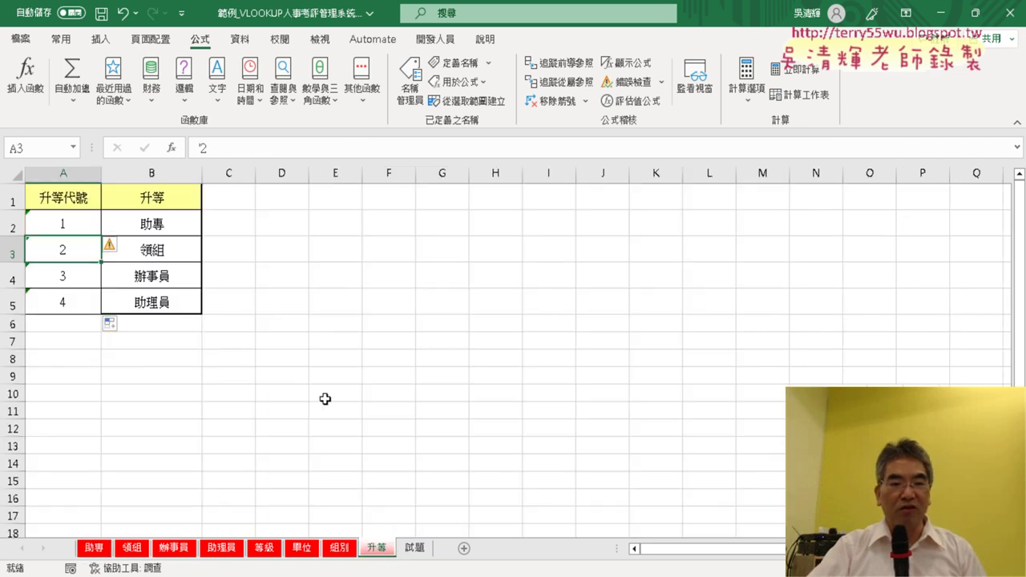
key(Up)
key(shift+Down)
key(shift+Down)
key(shift+Down)
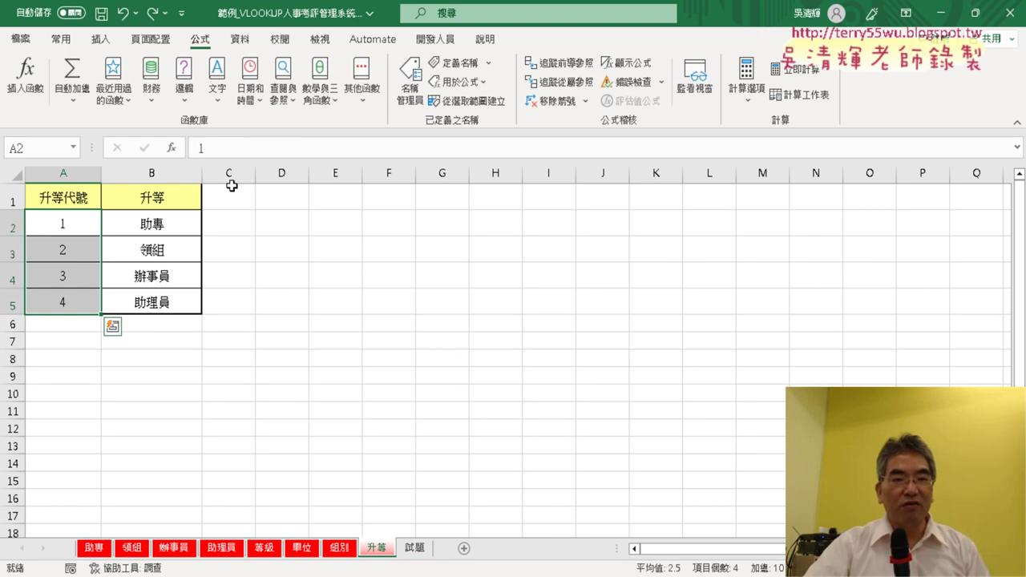
click(200, 147)
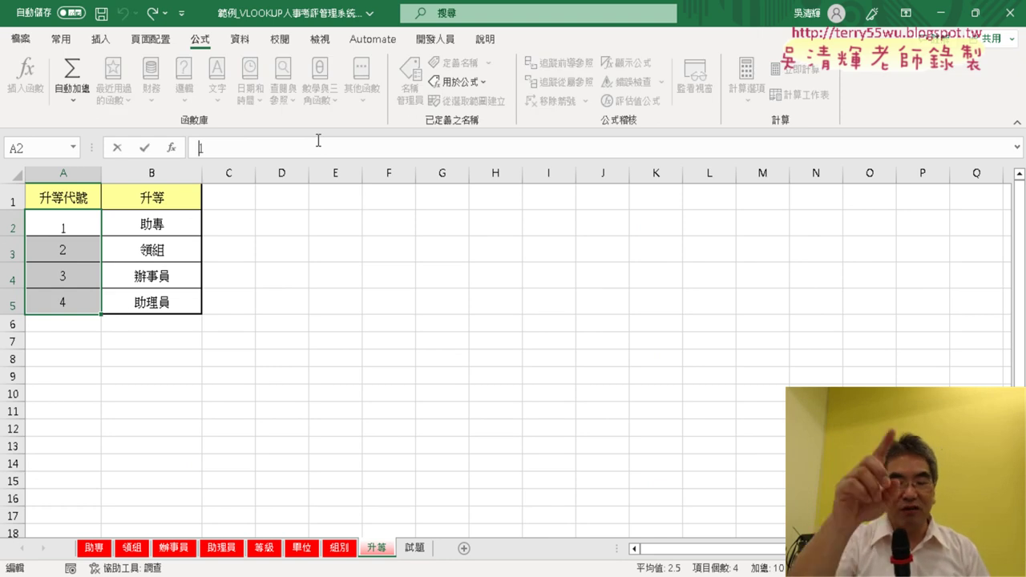
text(')
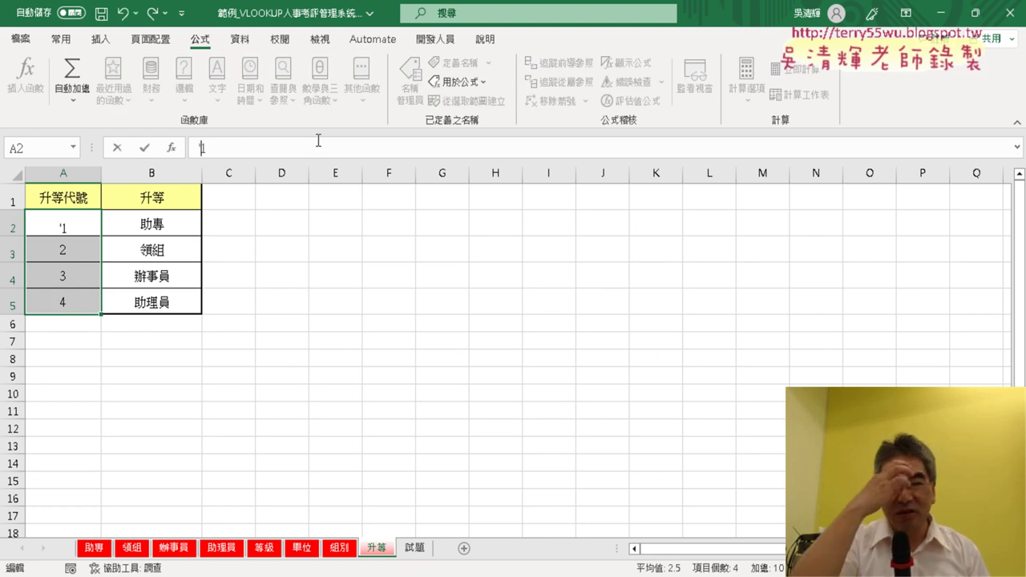
key(Return)
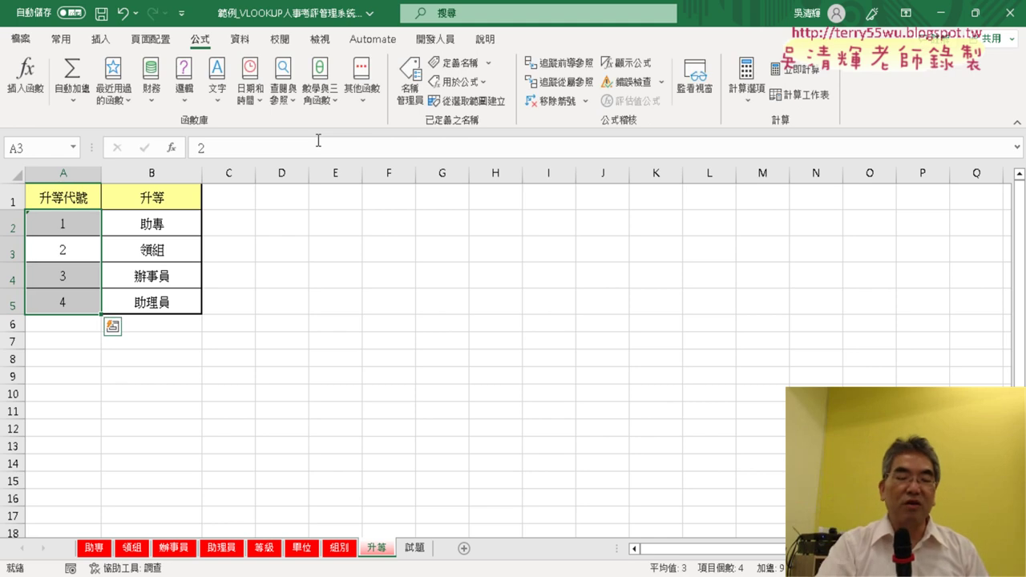
key(shift+Return)
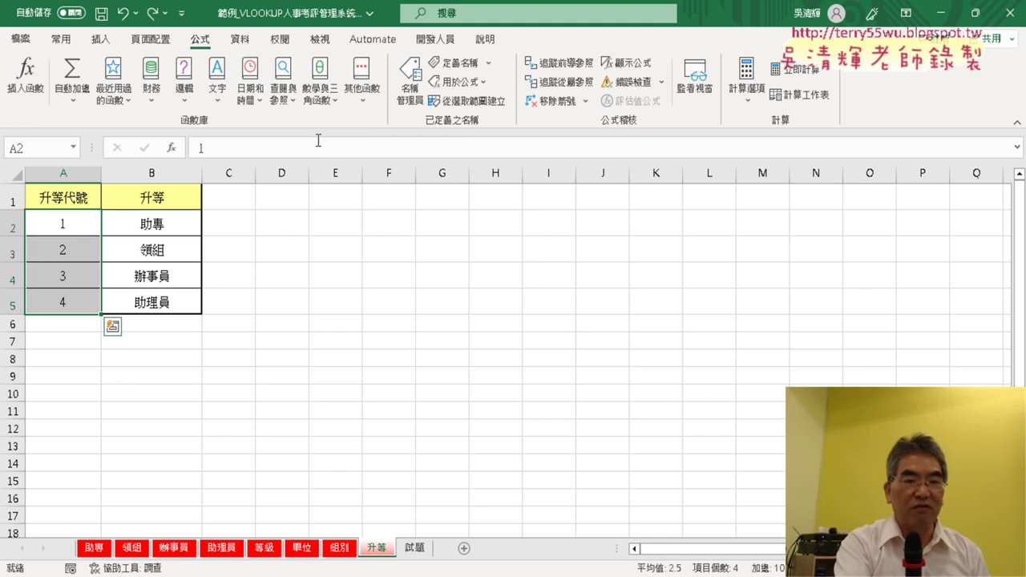
click(96, 548)
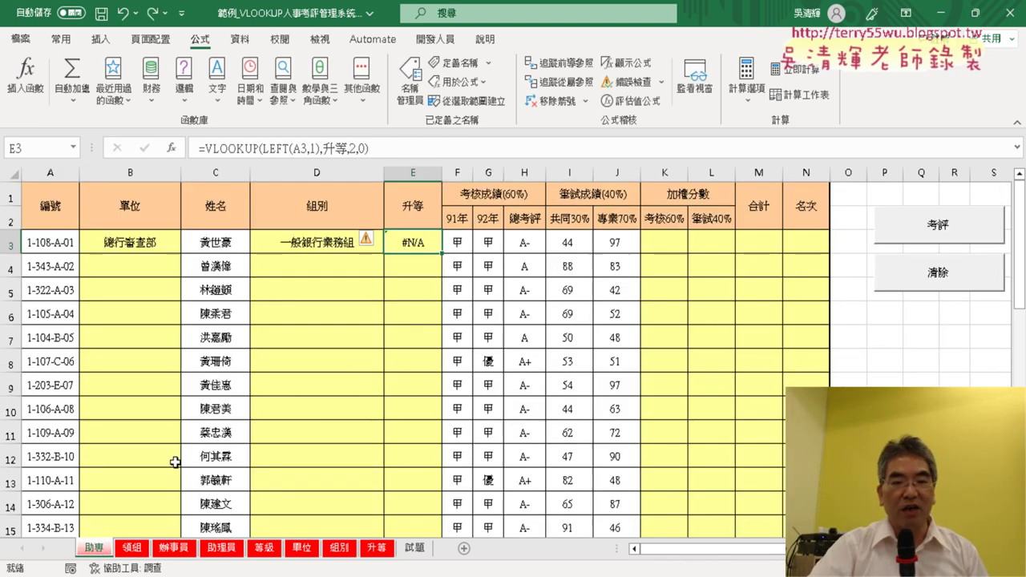
- Change E3's lookup value to VALUE(LEFT(A3,1)) so it returns 助專 against numeric codes
click(211, 150)
click(171, 149)
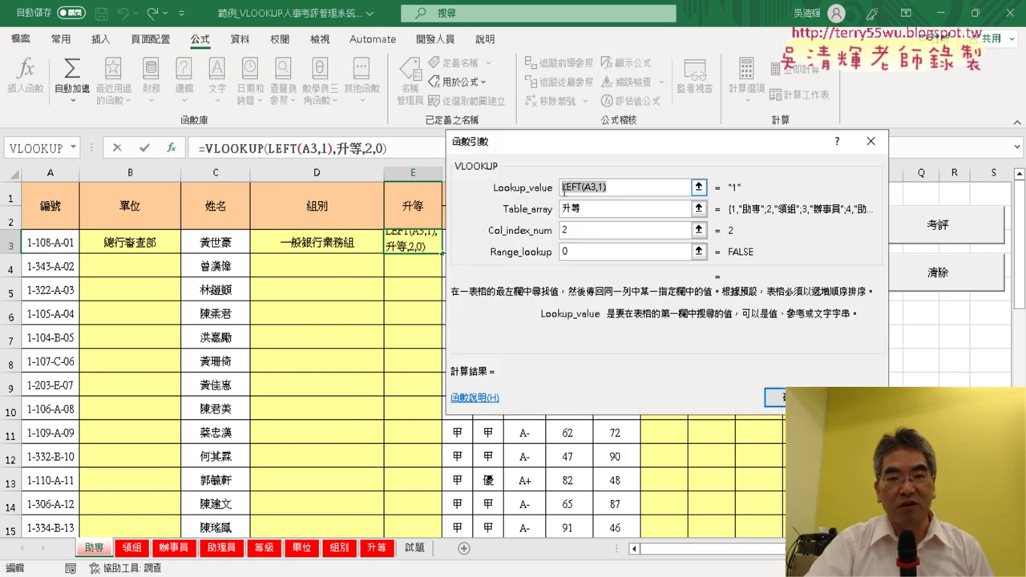
click(563, 189)
text(v)
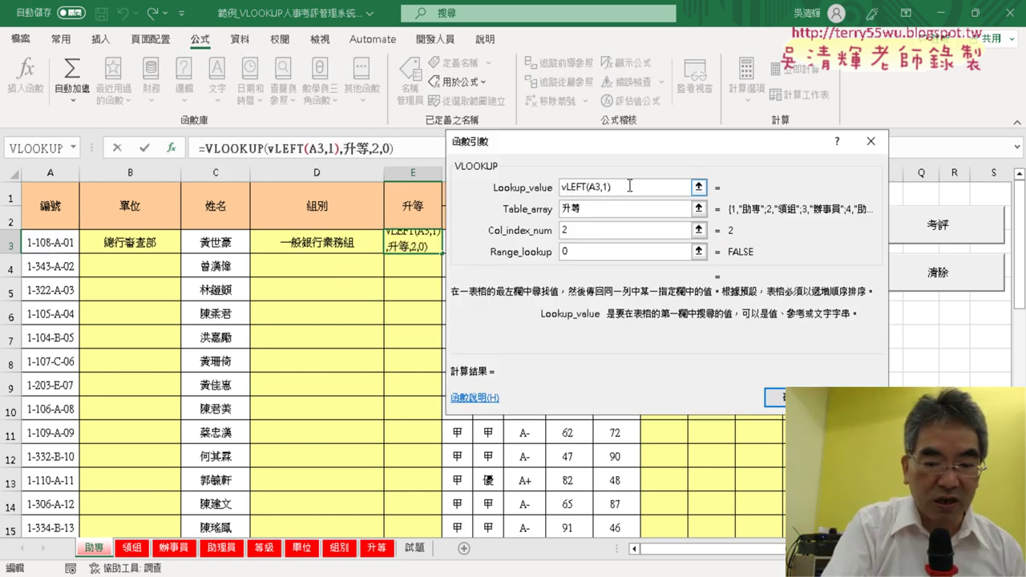
text(alue)
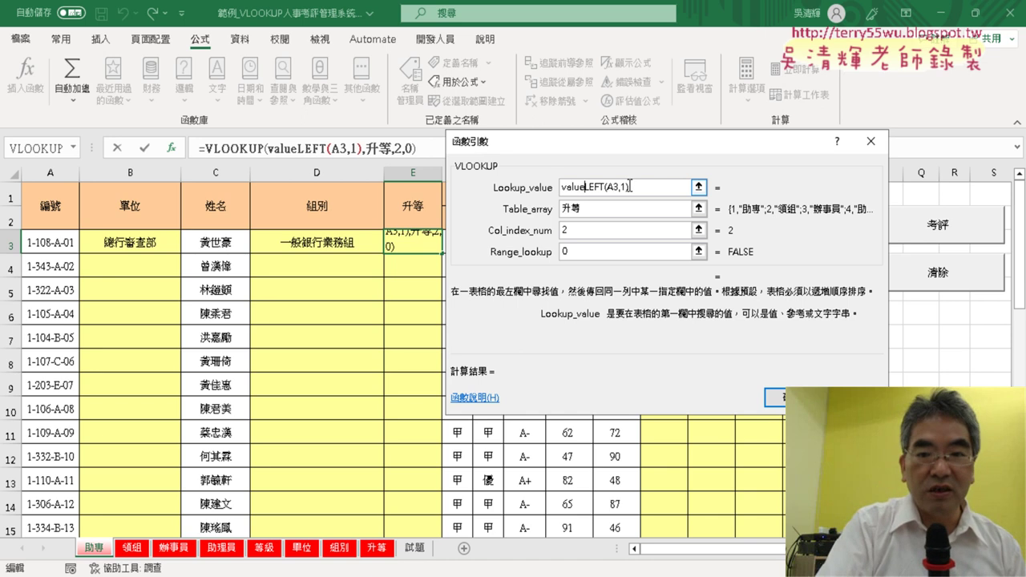
text(()
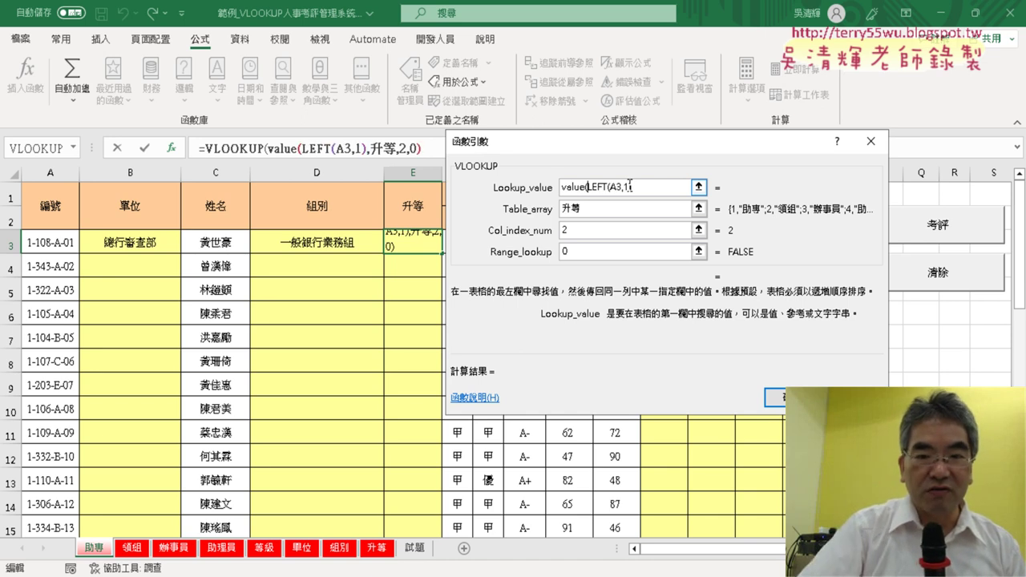
text())
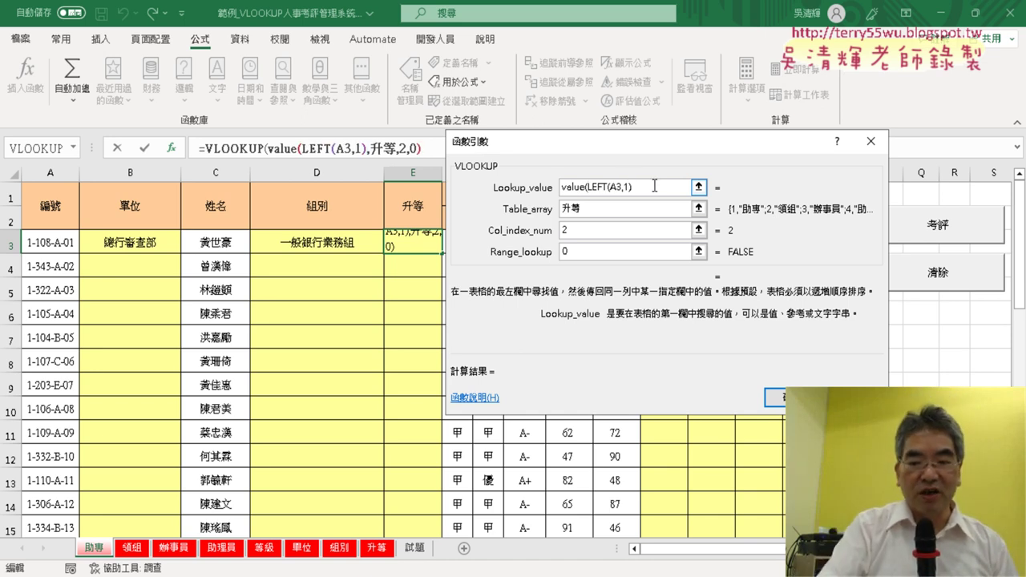
text())
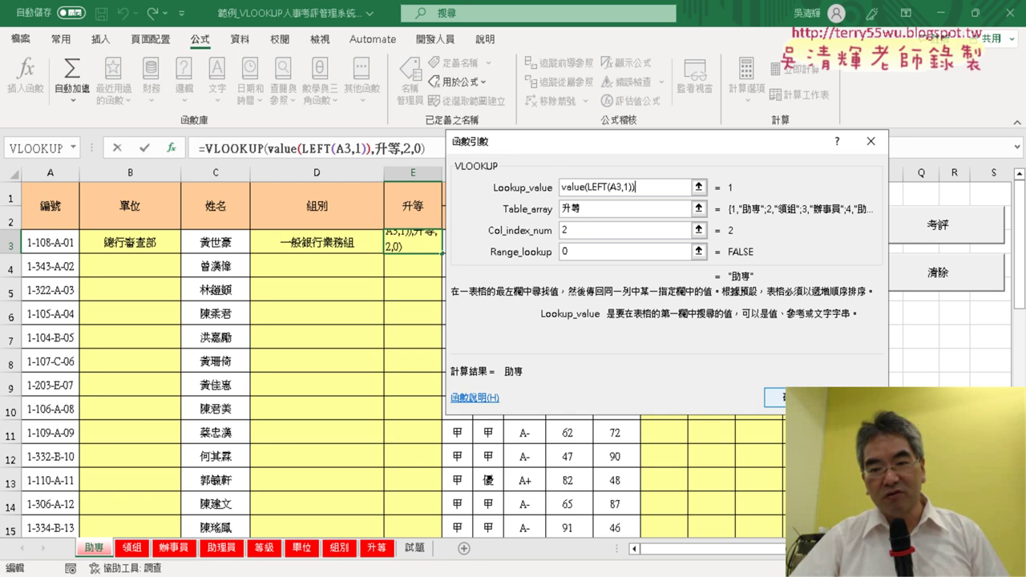
key(Return)
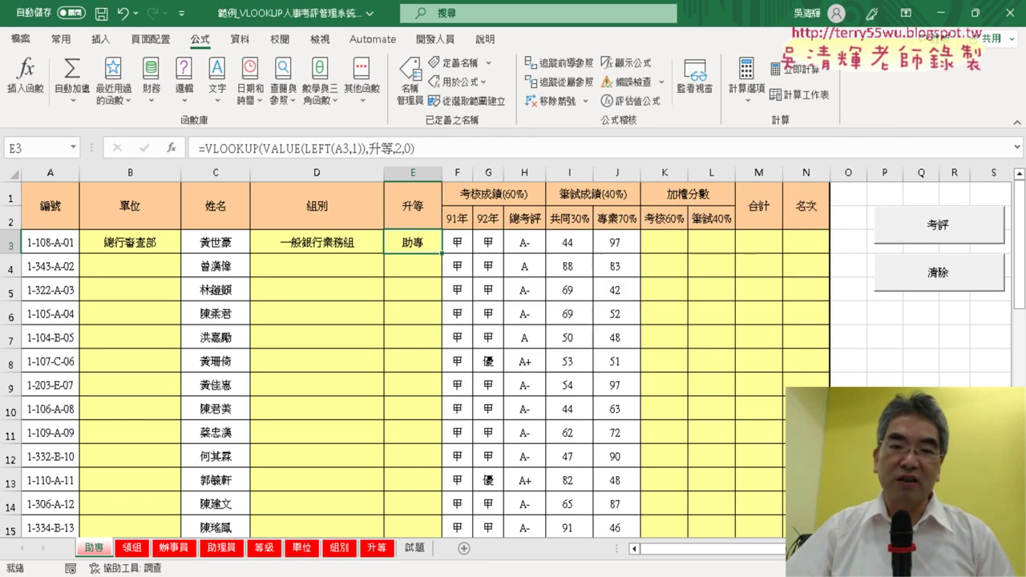
click(664, 246)
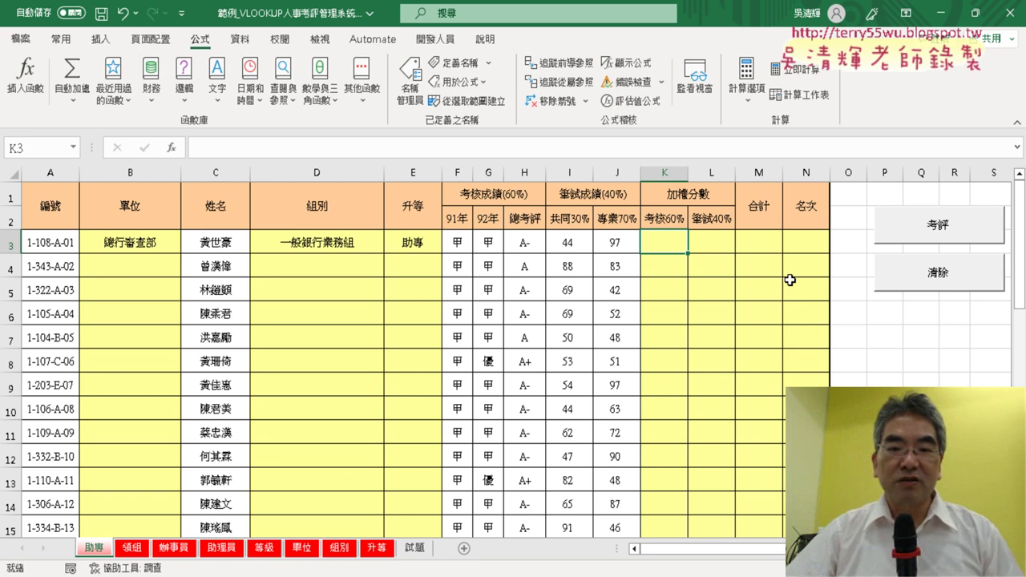
- Review the appraisal grades in F3:H3, then start a VLOOKUP function in K3
drag(455, 242, 521, 249)
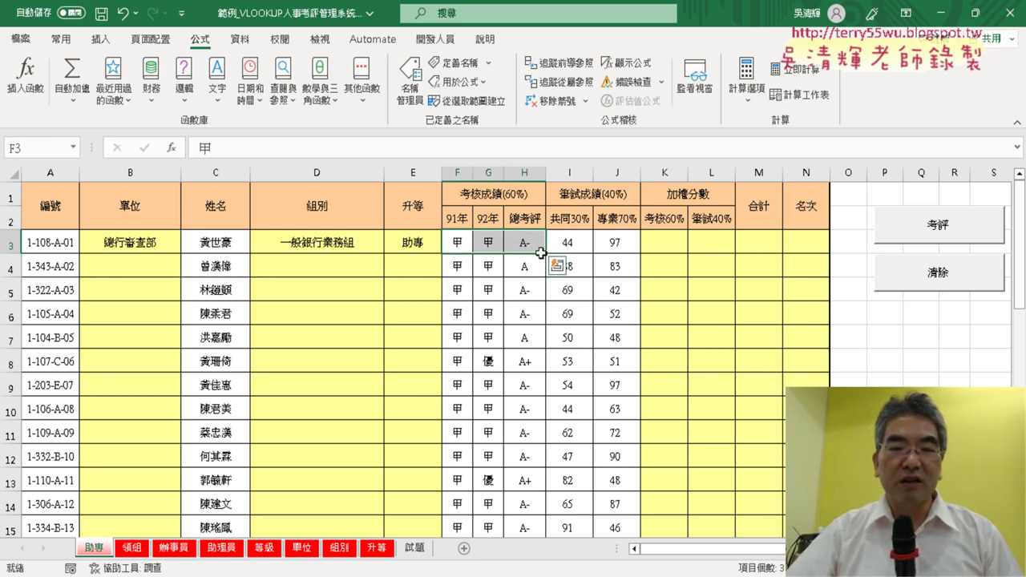
click(458, 245)
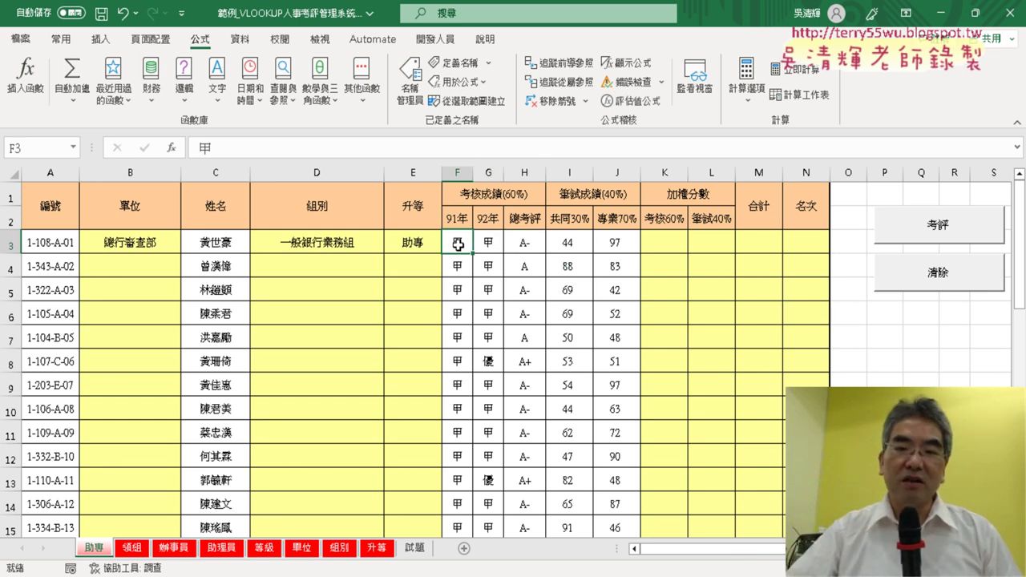
click(671, 244)
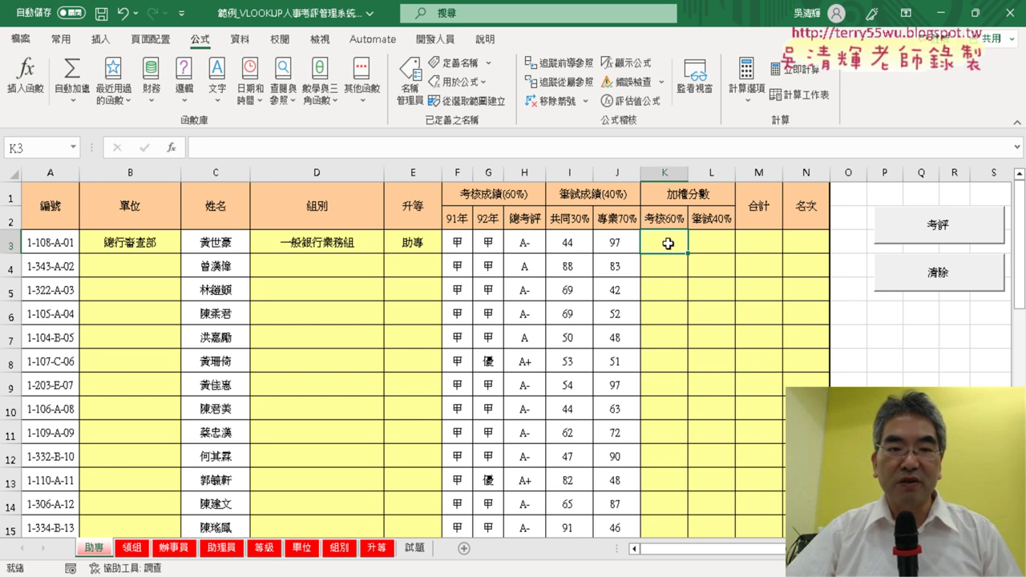
click(173, 146)
- Set the lookup value to F3, try the 考評等級 table name, then delete it
double_click(609, 240)
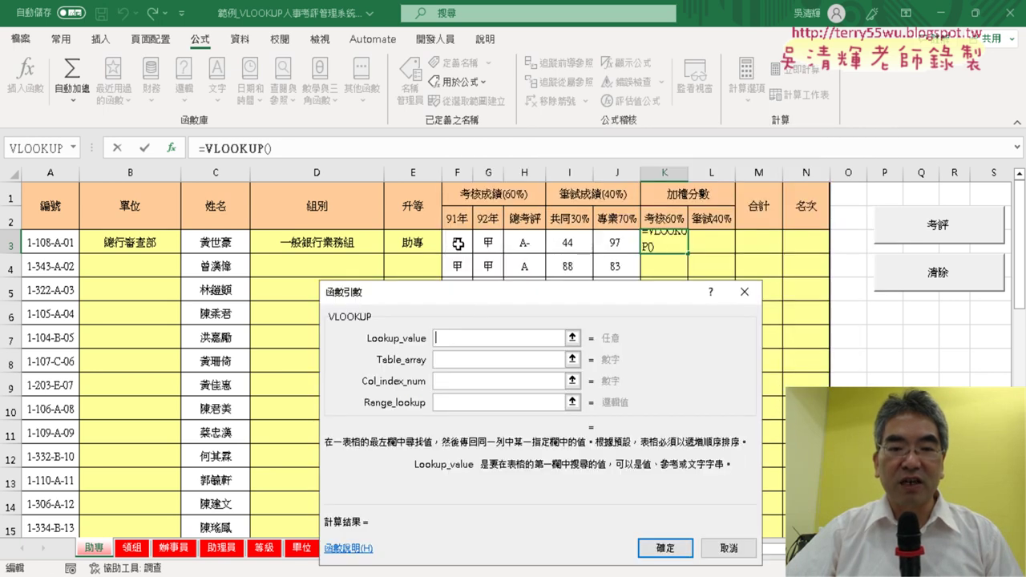
click(458, 243)
click(539, 358)
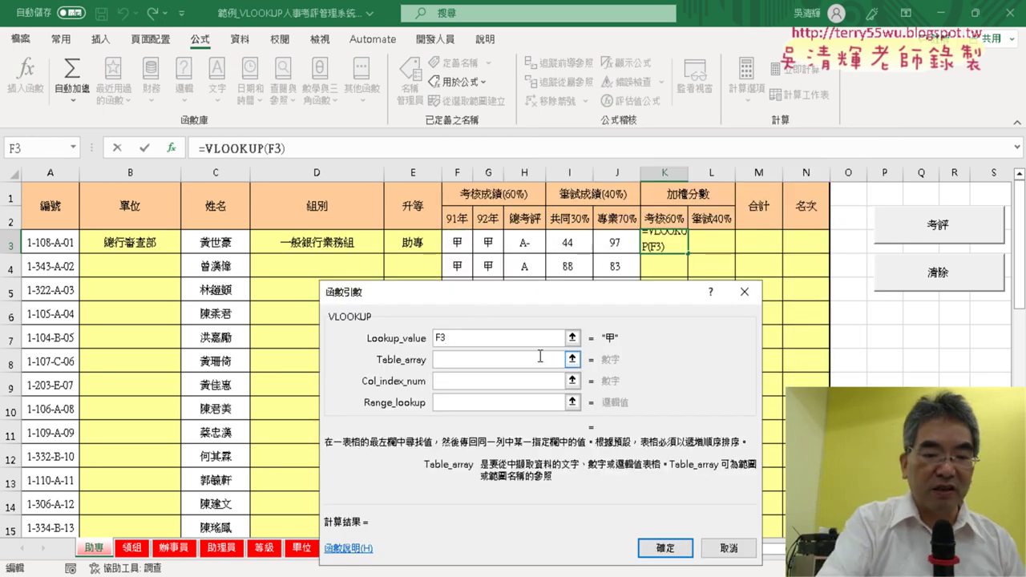
key(F3)
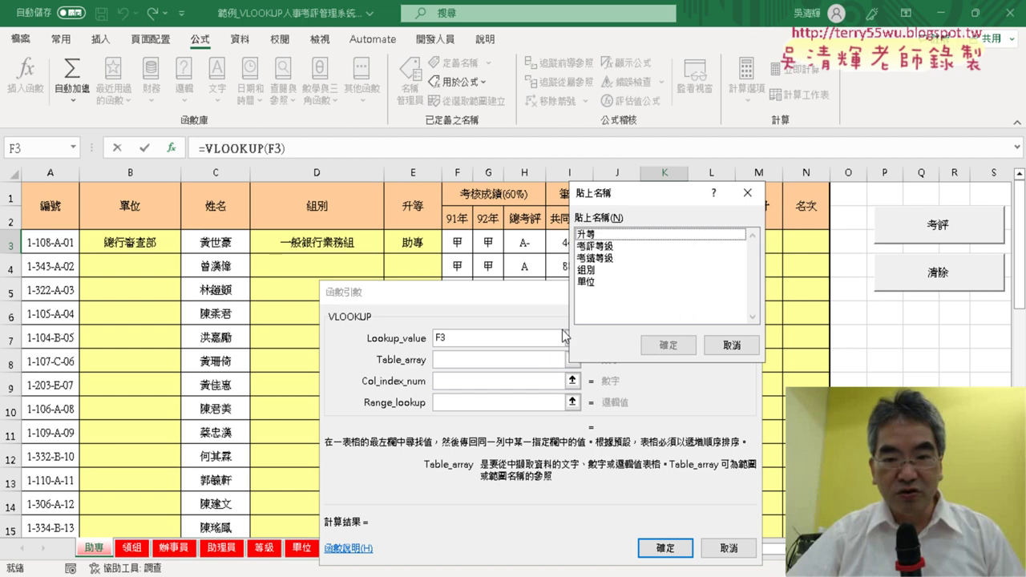
click(605, 246)
click(603, 258)
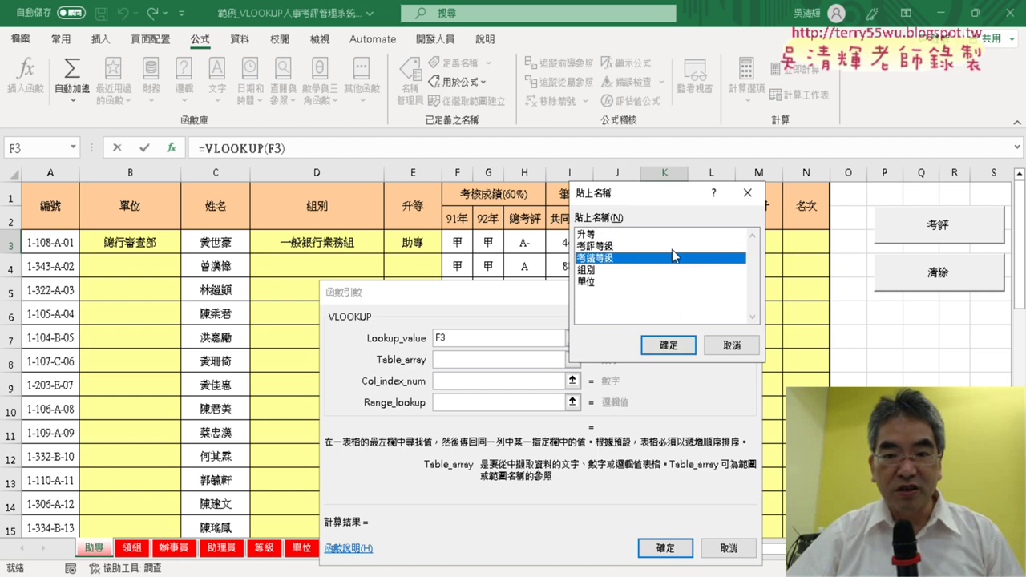
click(626, 245)
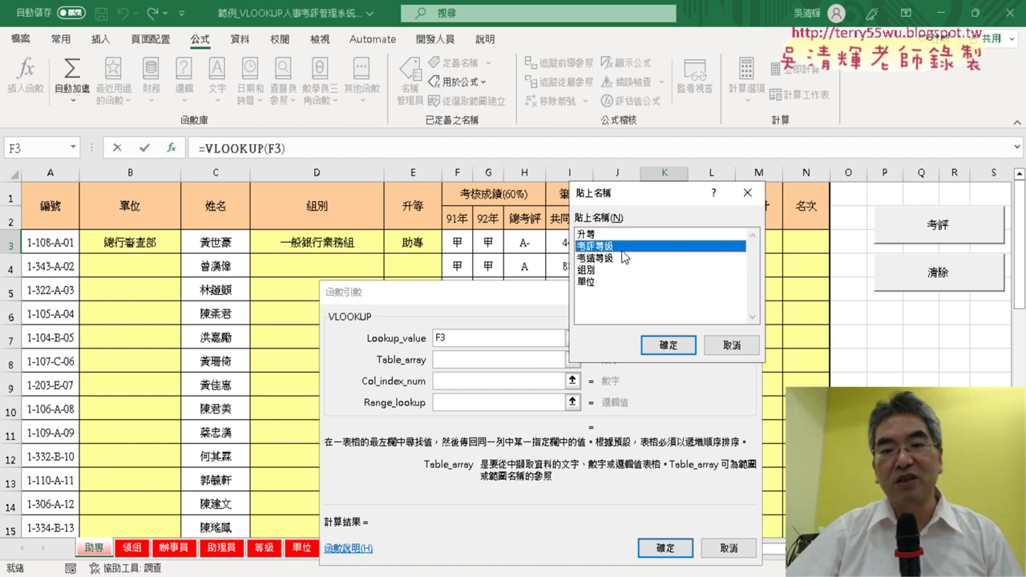
click(668, 344)
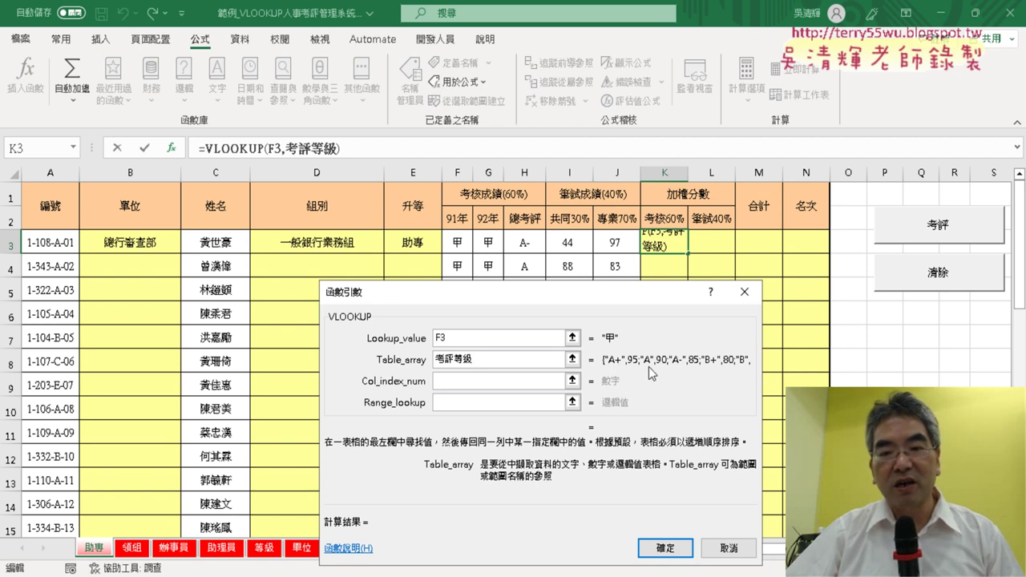
click(397, 352)
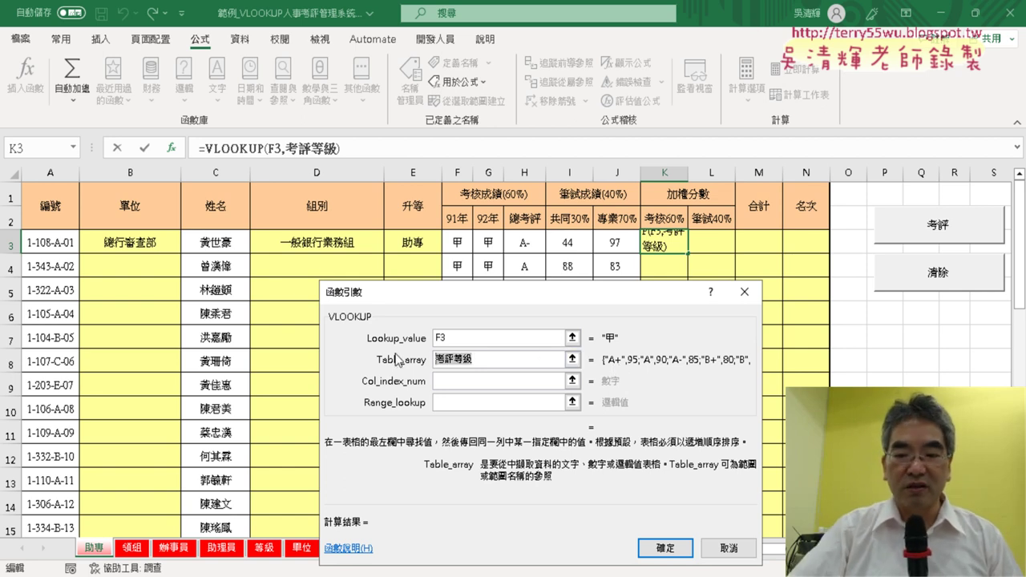
key(BackSpace)
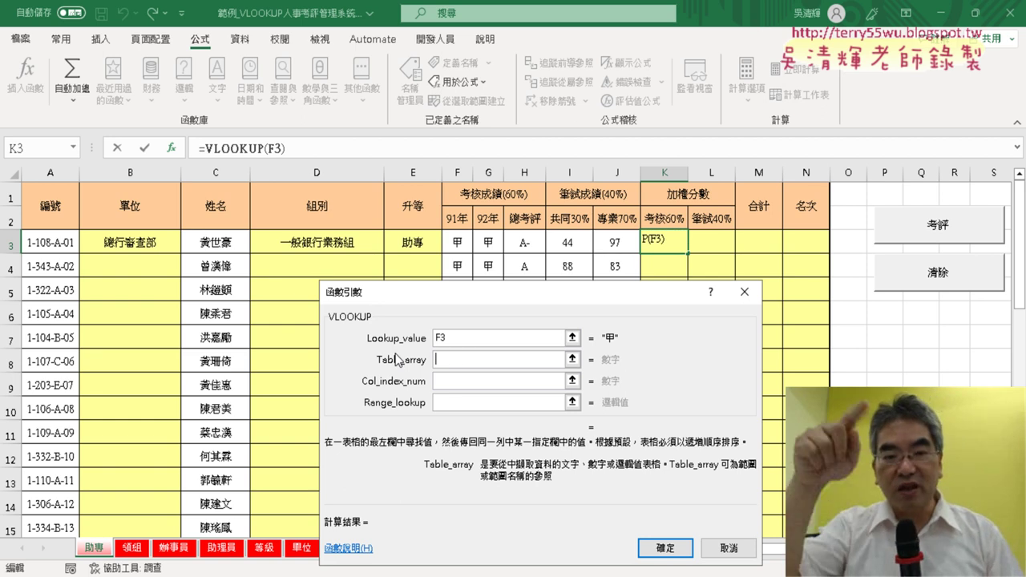
- Use table 考績等級, column 2, match 0, giving =VLOOKUP(F3,考績等級,2,0) = 85.0
click(453, 382)
click(452, 359)
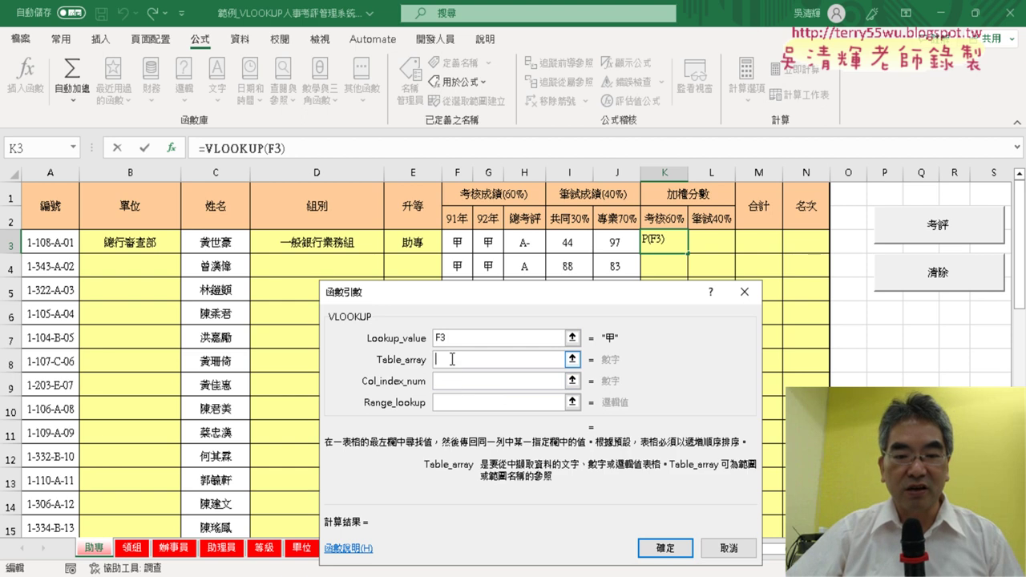
key(F3)
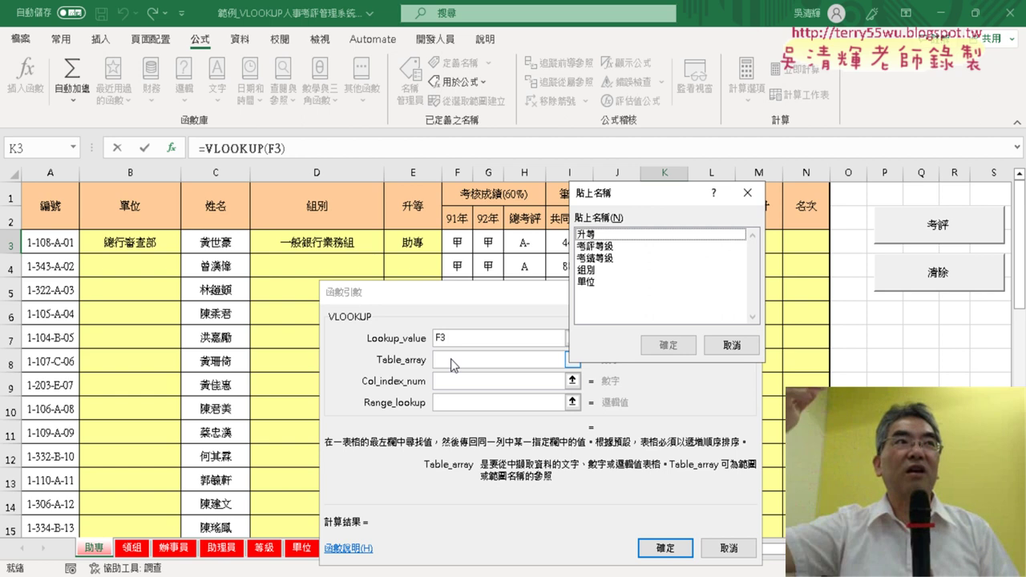
double_click(613, 258)
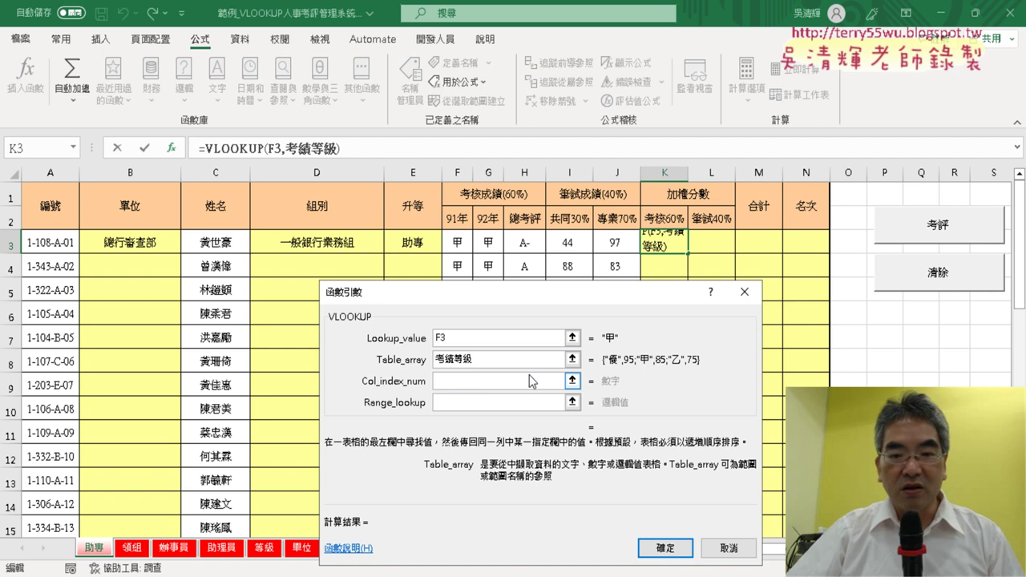
click(474, 382)
text(2)
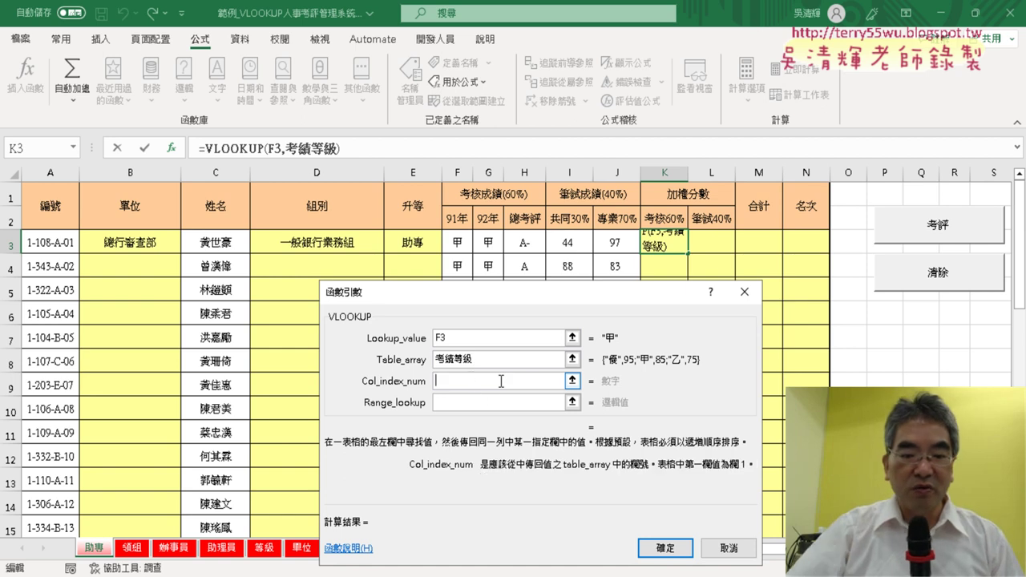
key(Tab)
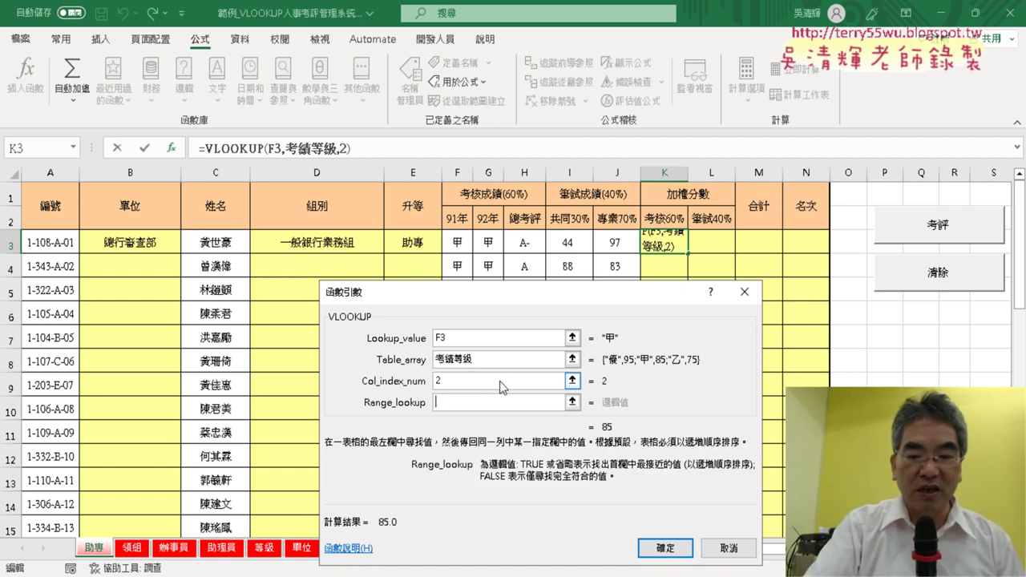
text(0)
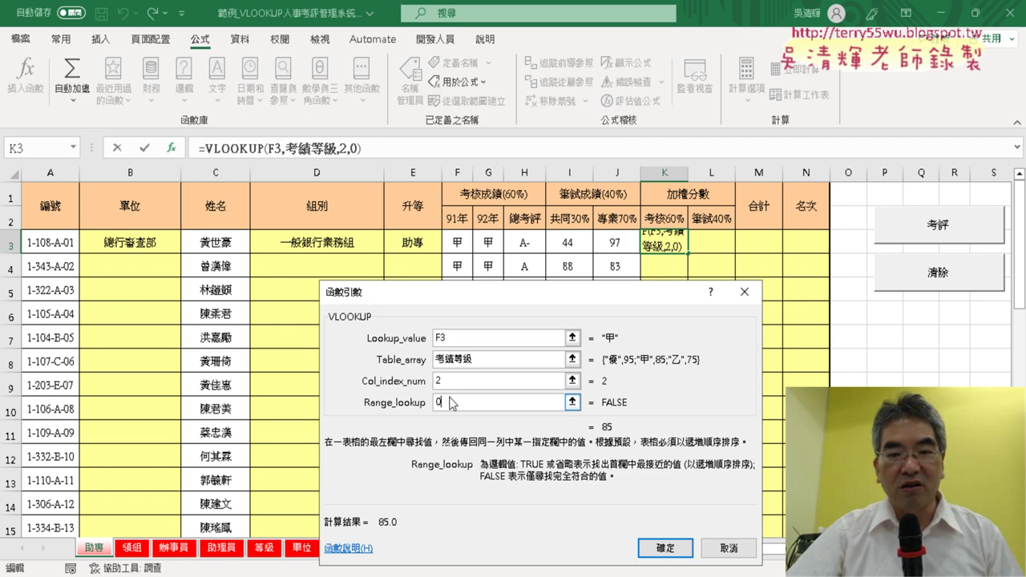
click(665, 548)
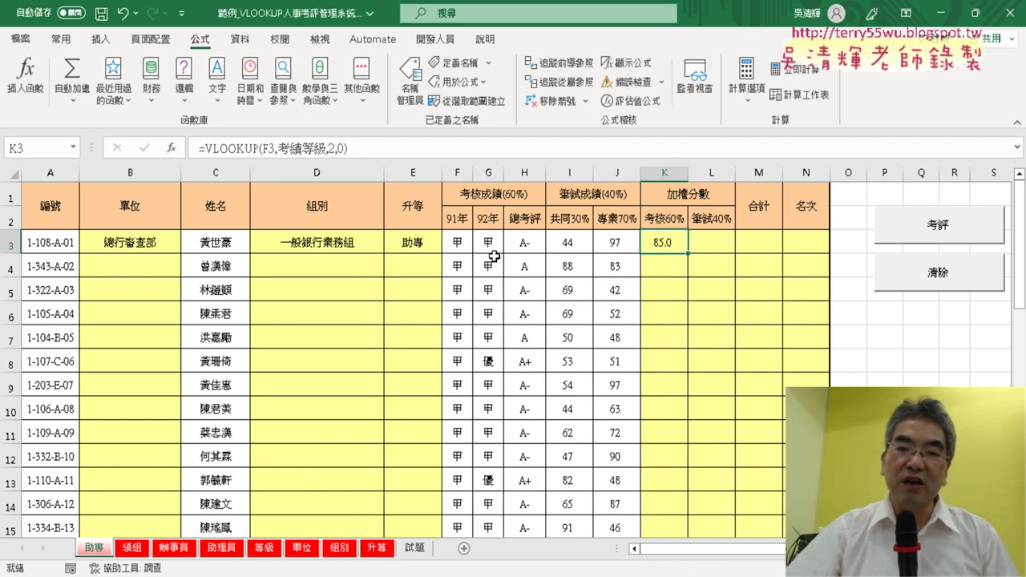
- Duplicate K3's VLOOKUP as a second added term that looks up G3 instead of F3
click(372, 146)
drag(371, 146, 207, 155)
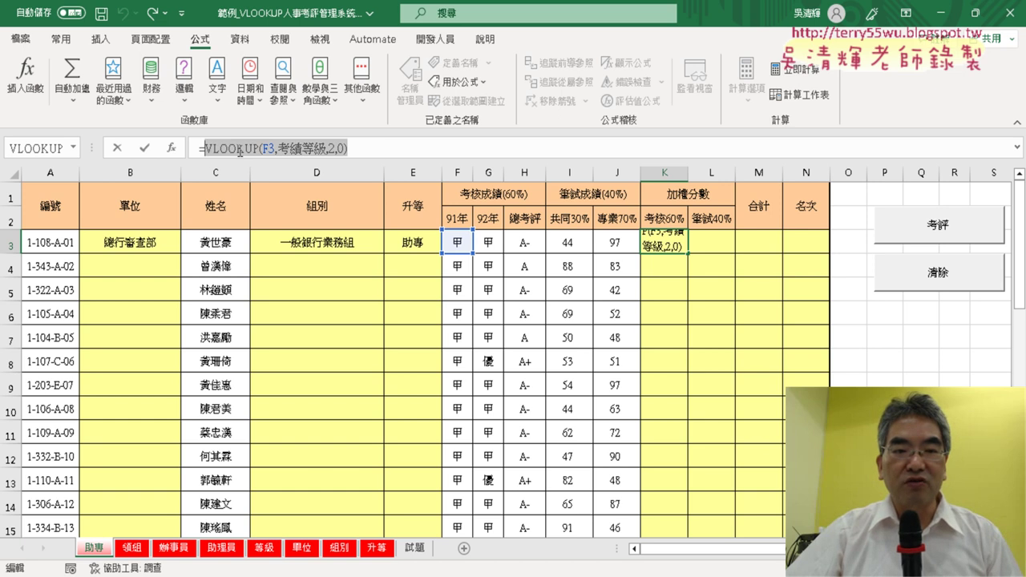
right_click(240, 152)
click(261, 182)
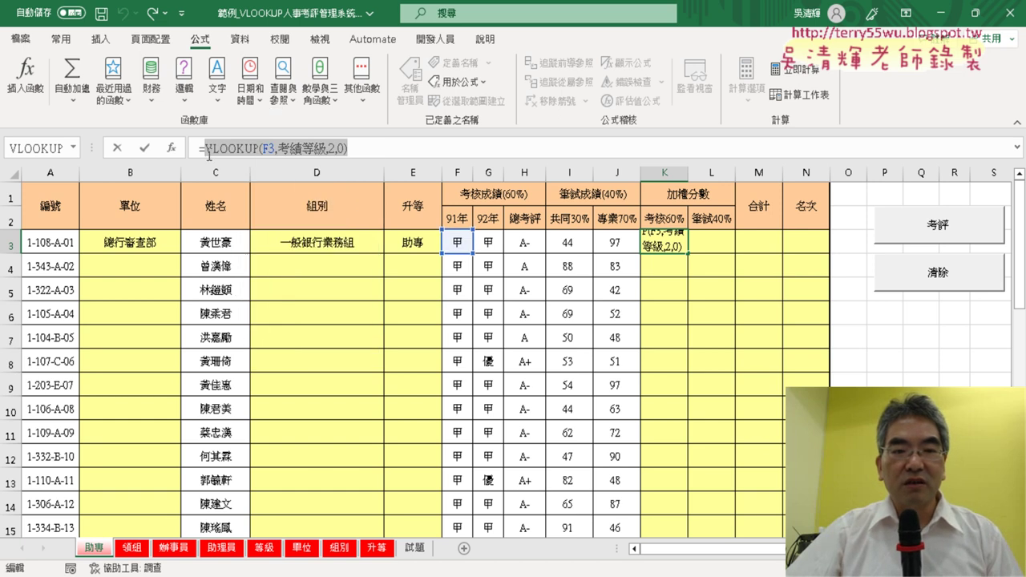
click(373, 144)
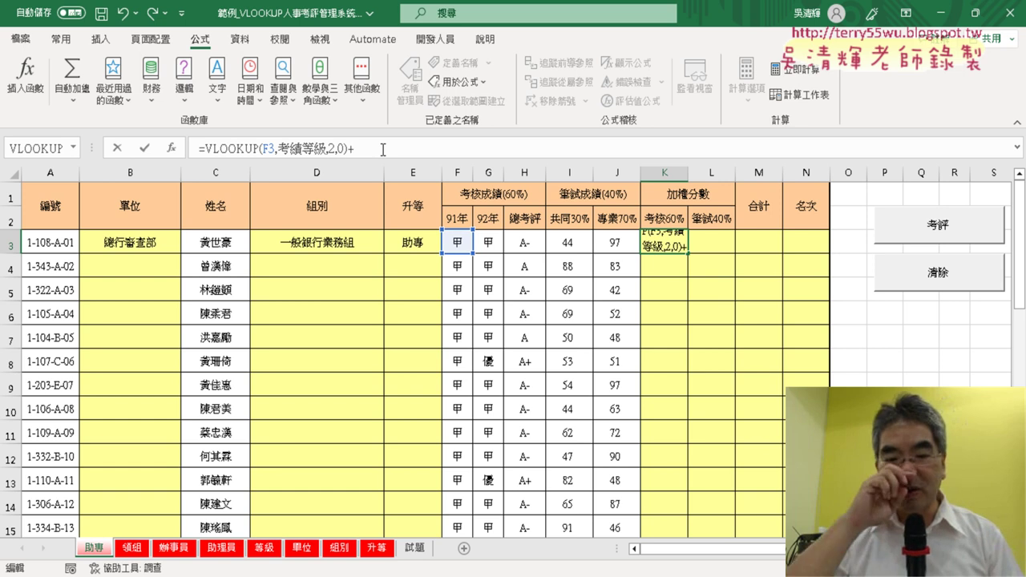
text(+)
key(ctrl+v)
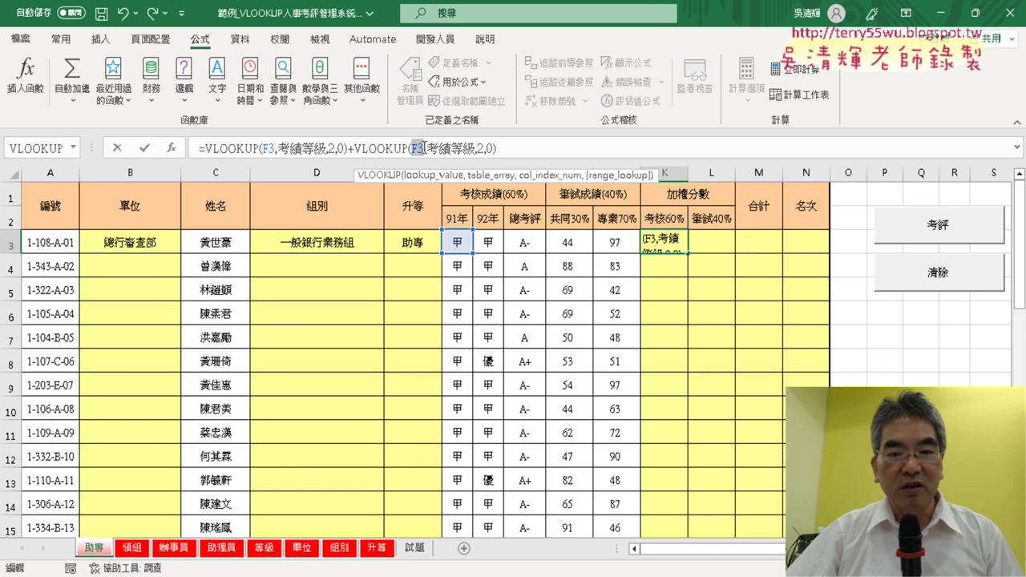
click(489, 242)
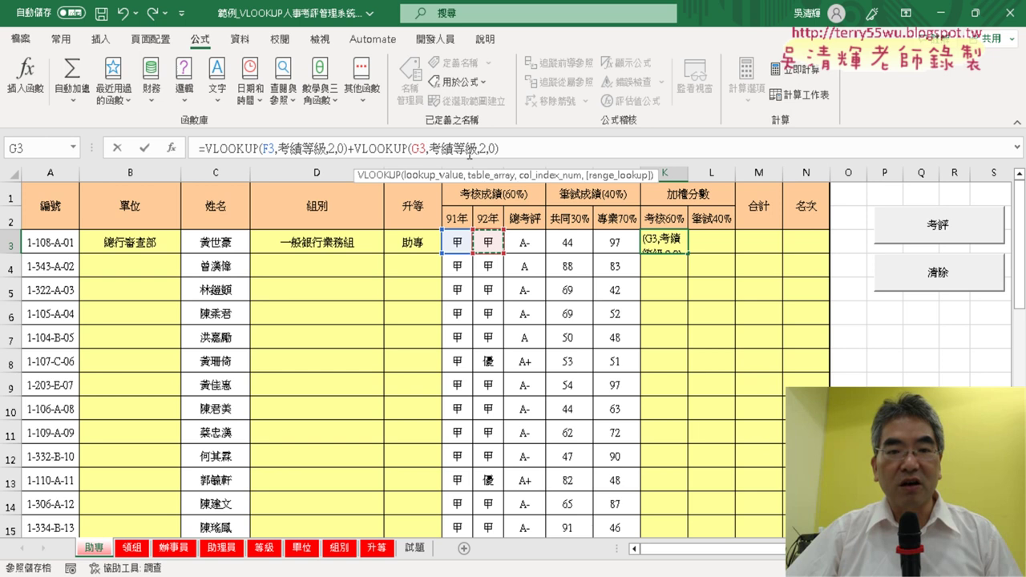
click(145, 147)
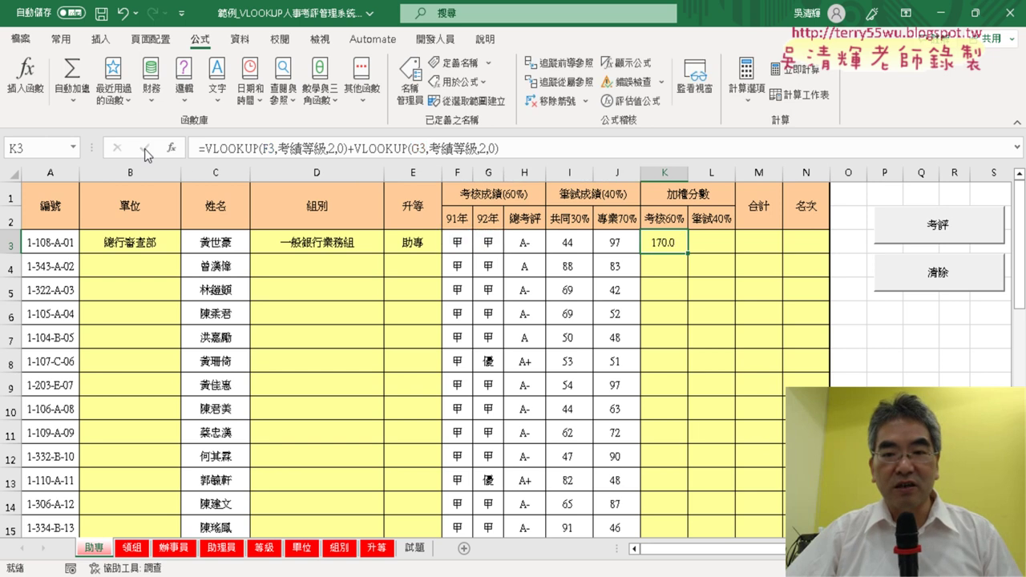
- Append a third VLOOKUP of H3 against the 考評等級 table to K3, totalling 255.0
click(551, 143)
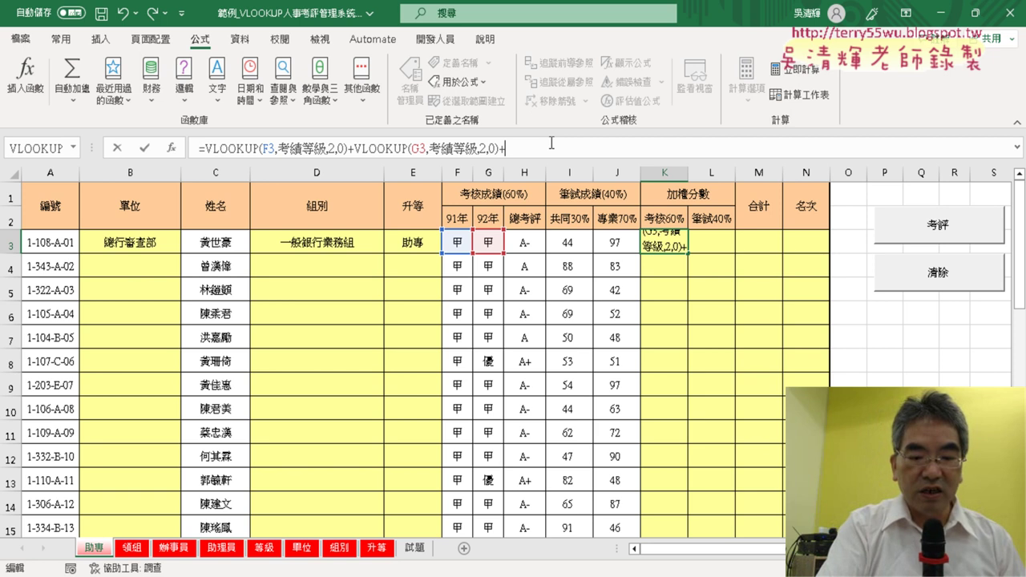
text(+VLOOKUP(F3,考績等級,2,0))
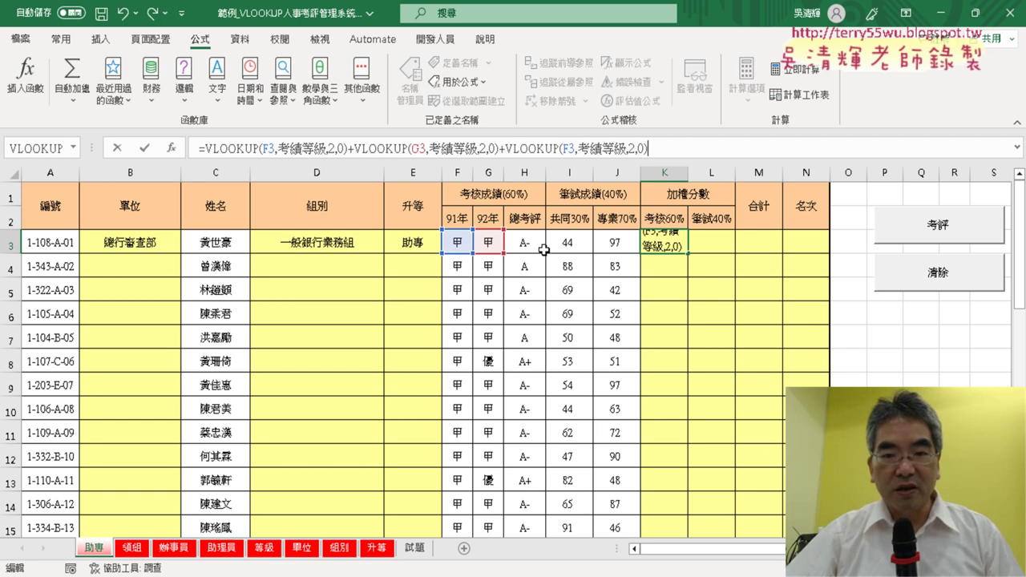
double_click(566, 148)
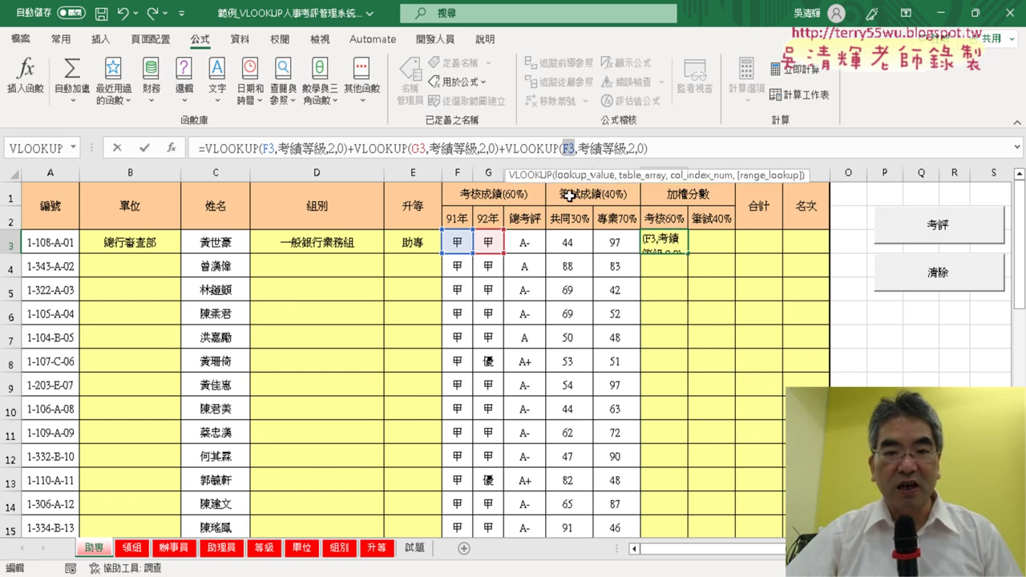
click(526, 243)
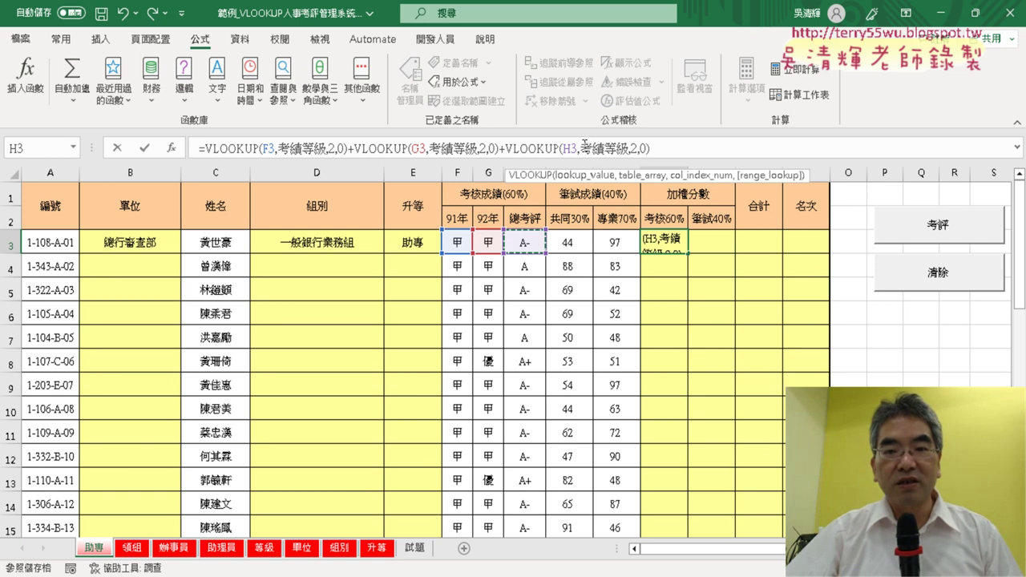
drag(584, 148, 627, 155)
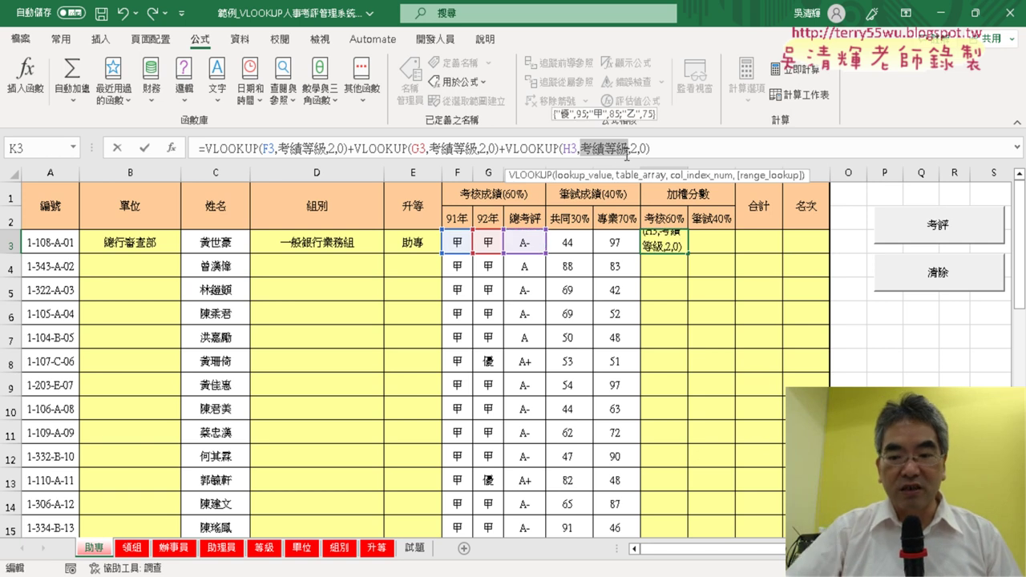
key(Delete)
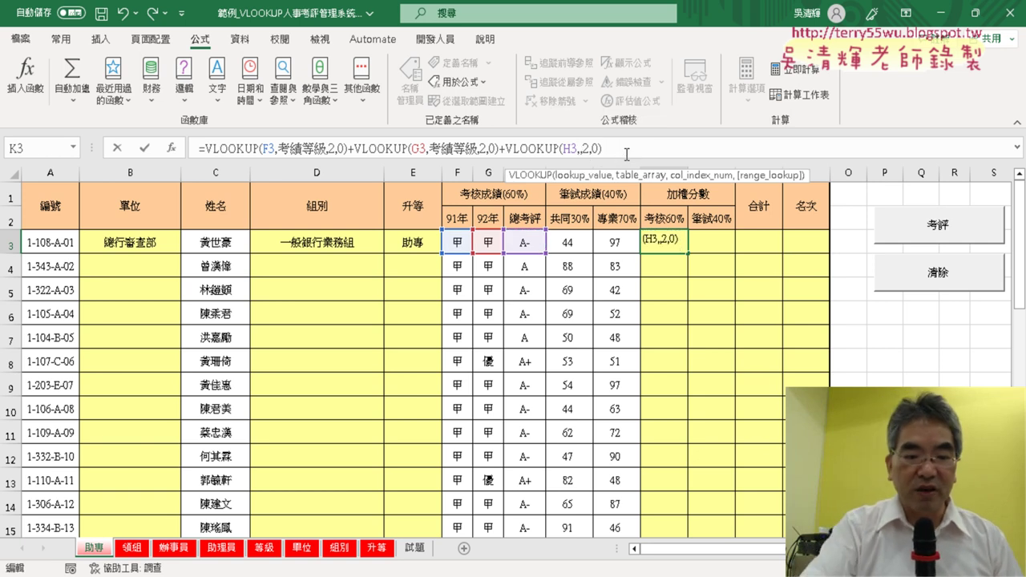
key(F3)
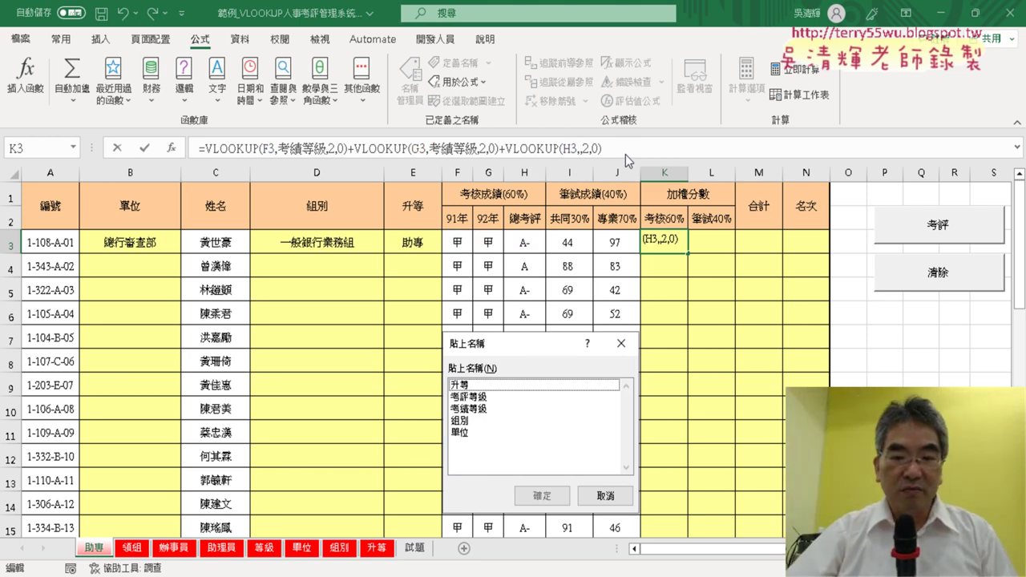
double_click(481, 398)
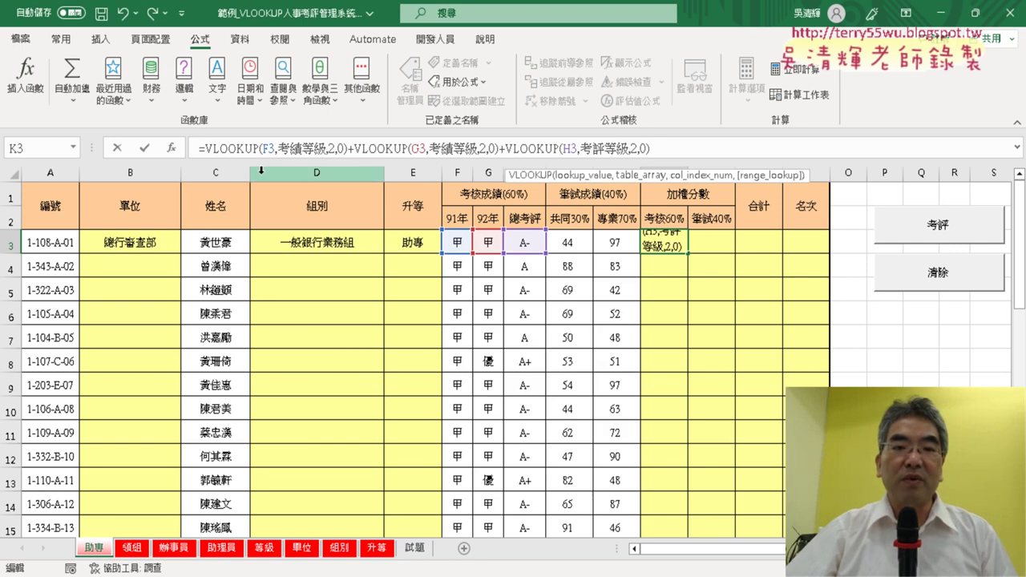
click(682, 149)
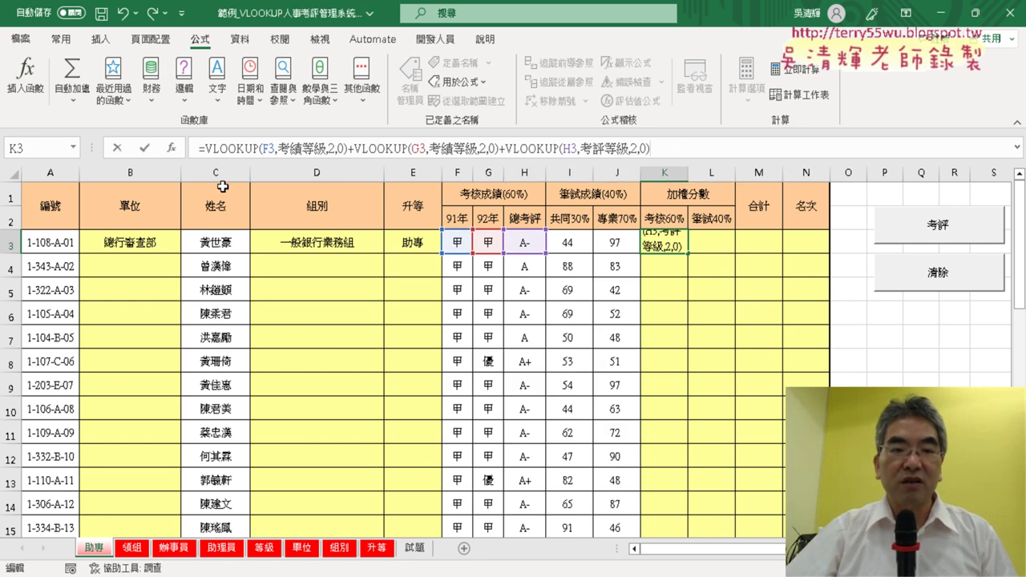
click(149, 150)
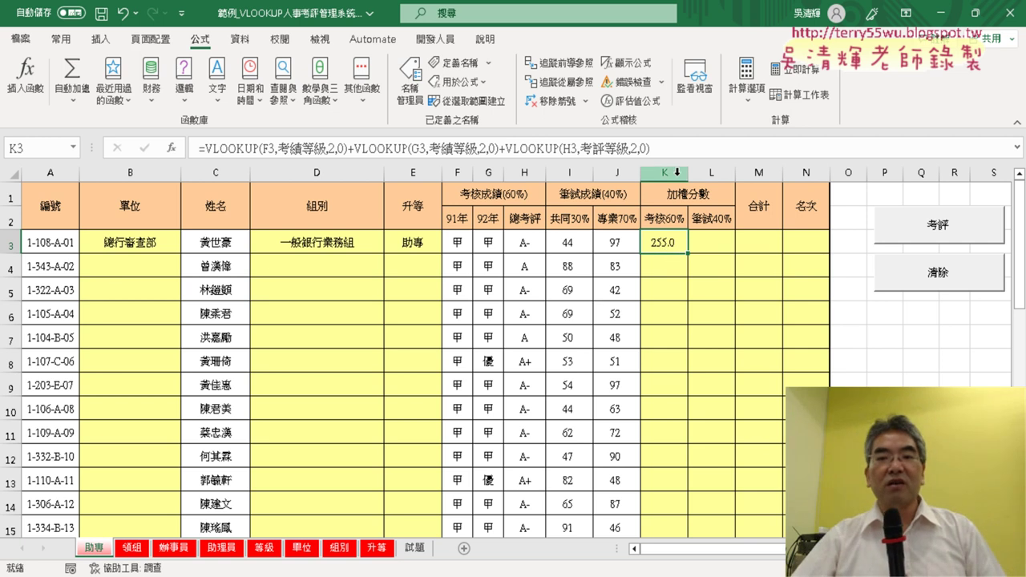
- Wrap K3's three VLOOKUPs in parentheses and append /3 to average them to 85.0
click(204, 149)
text(()
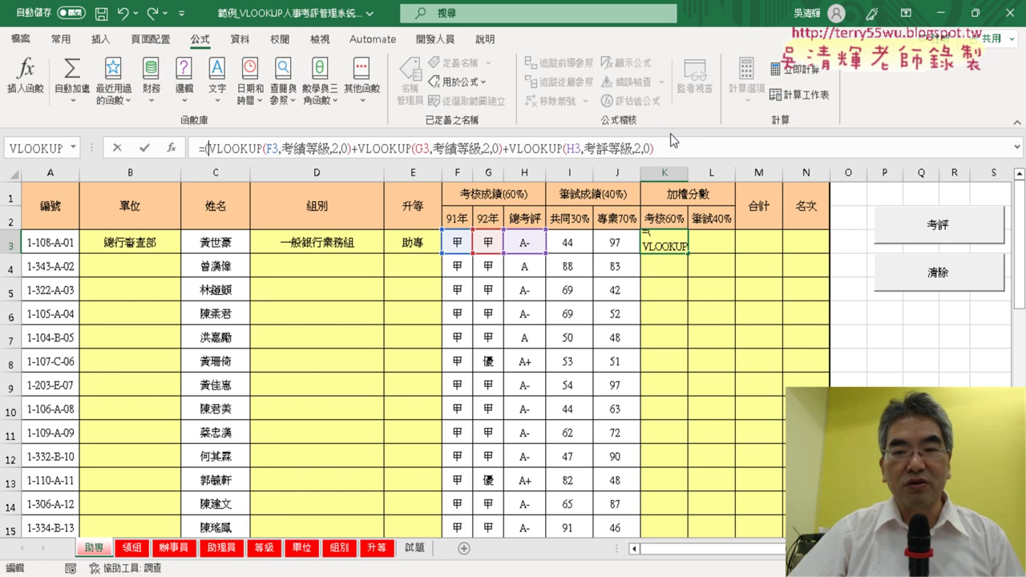
click(699, 149)
text())
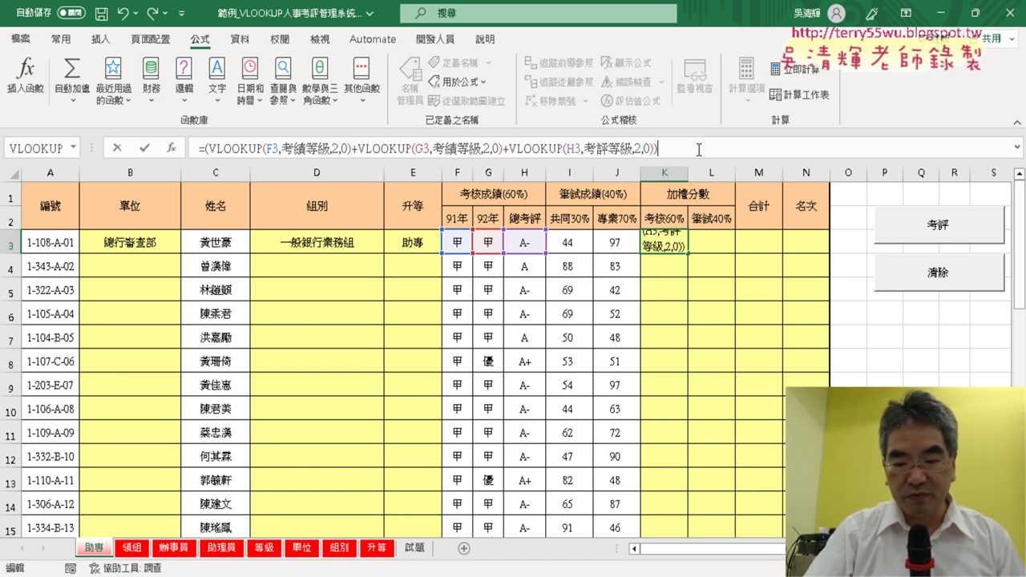
text(/3)
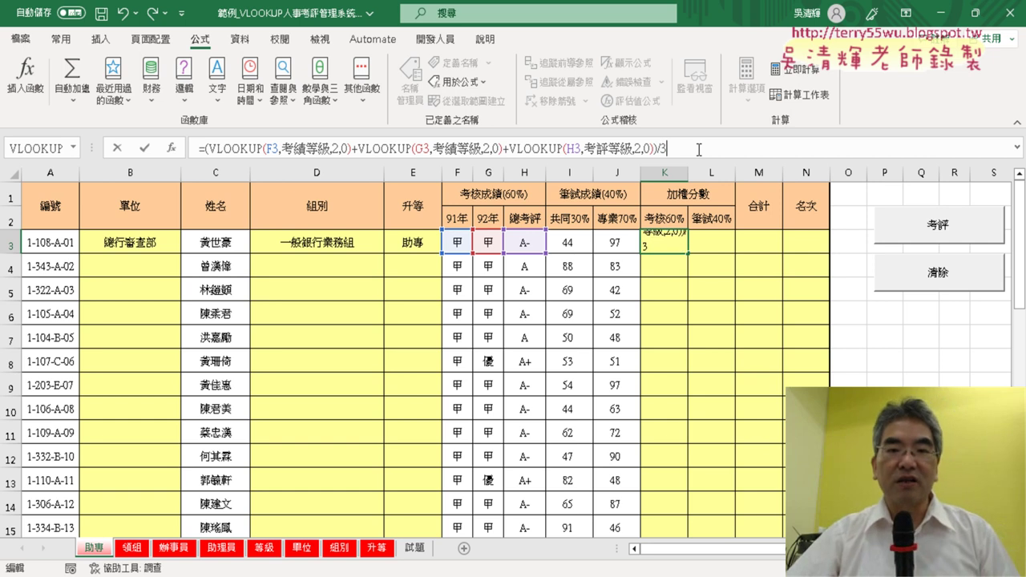
click(146, 150)
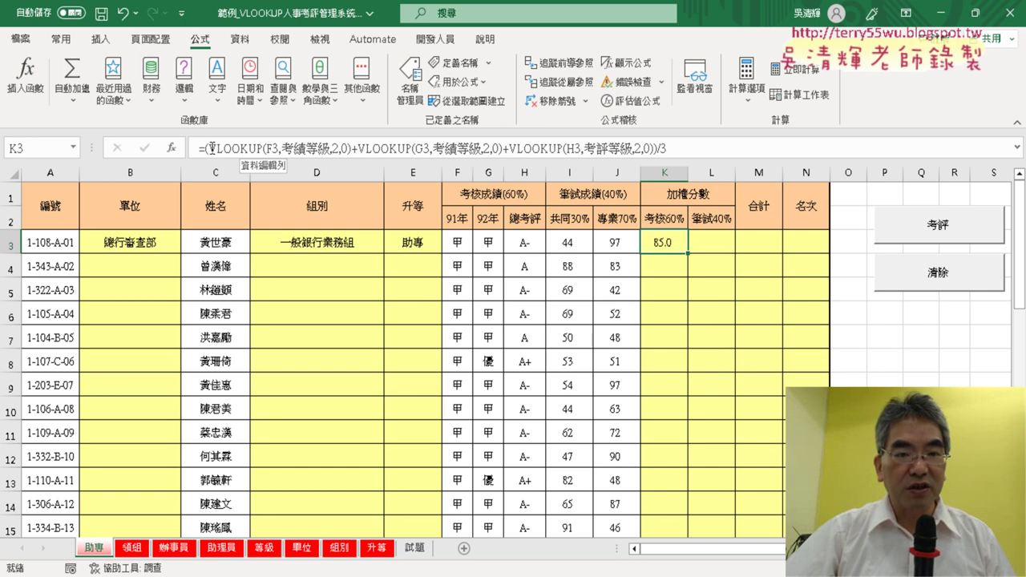
drag(211, 149, 318, 141)
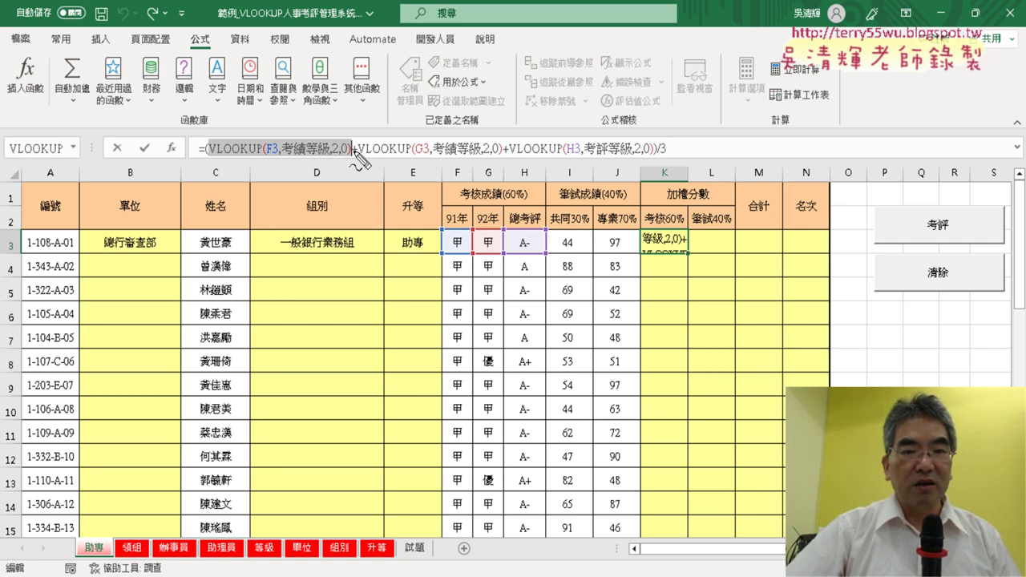
drag(213, 158, 341, 170)
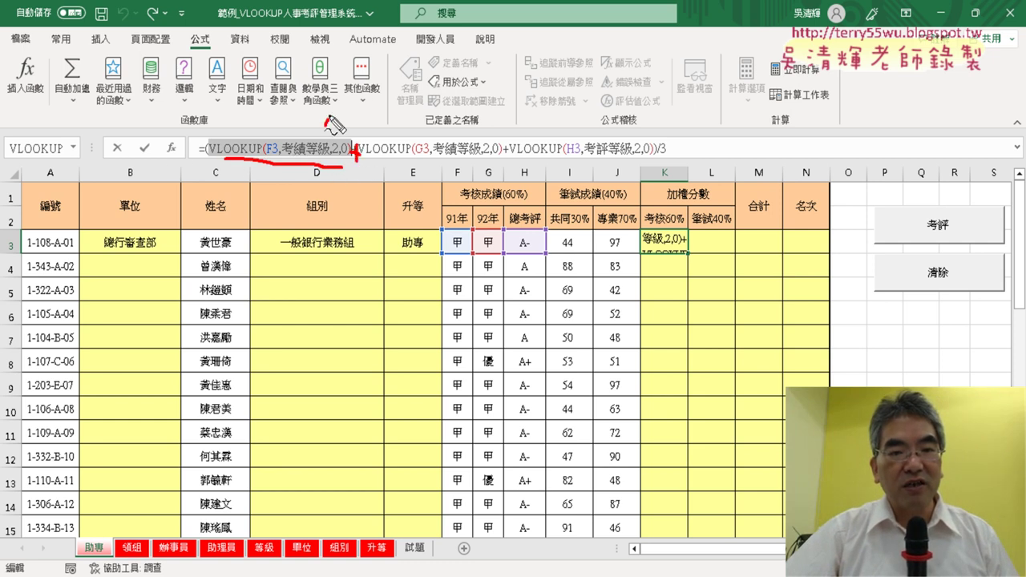
drag(331, 124, 437, 122)
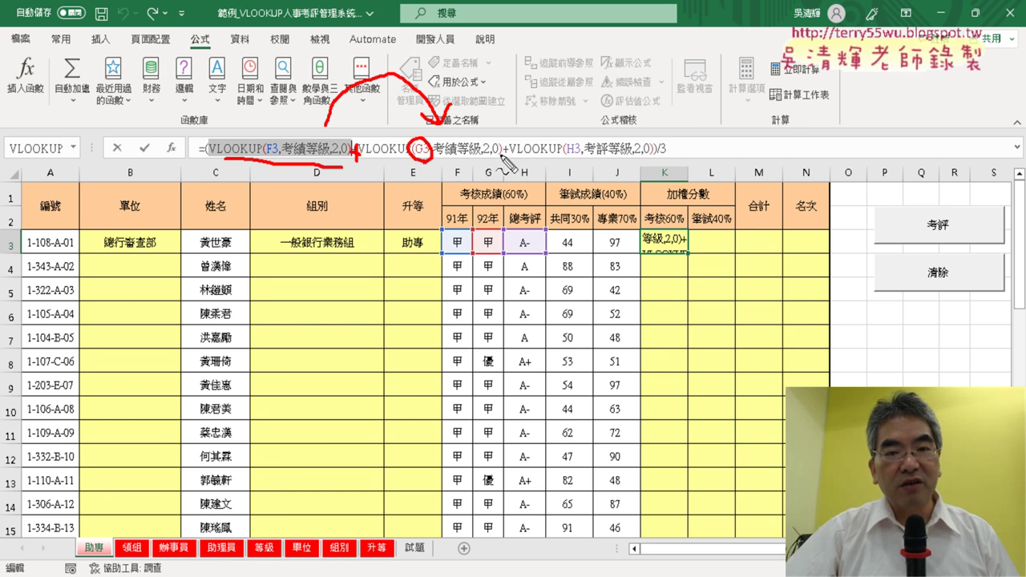
drag(465, 148, 579, 138)
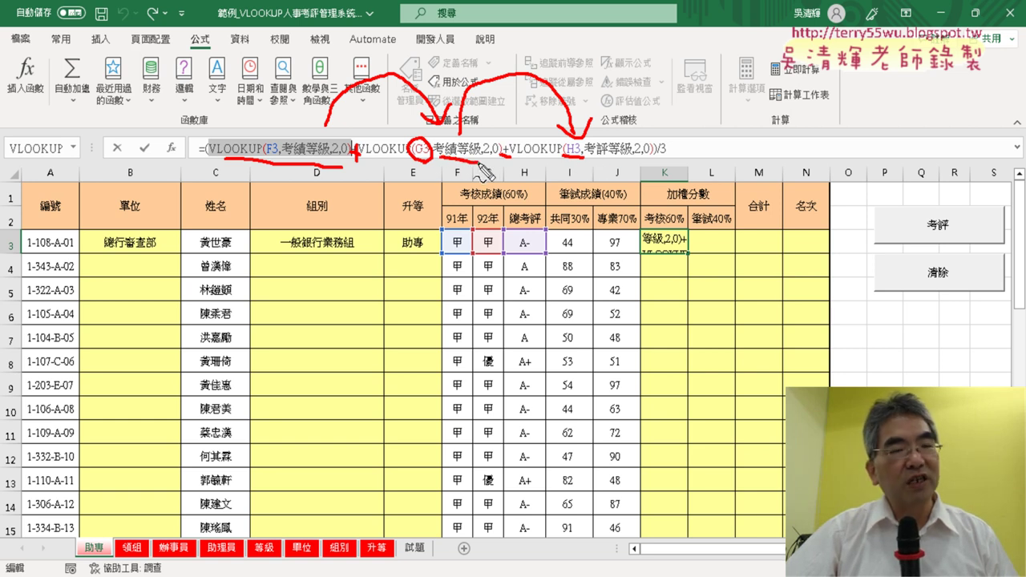
drag(593, 158, 642, 158)
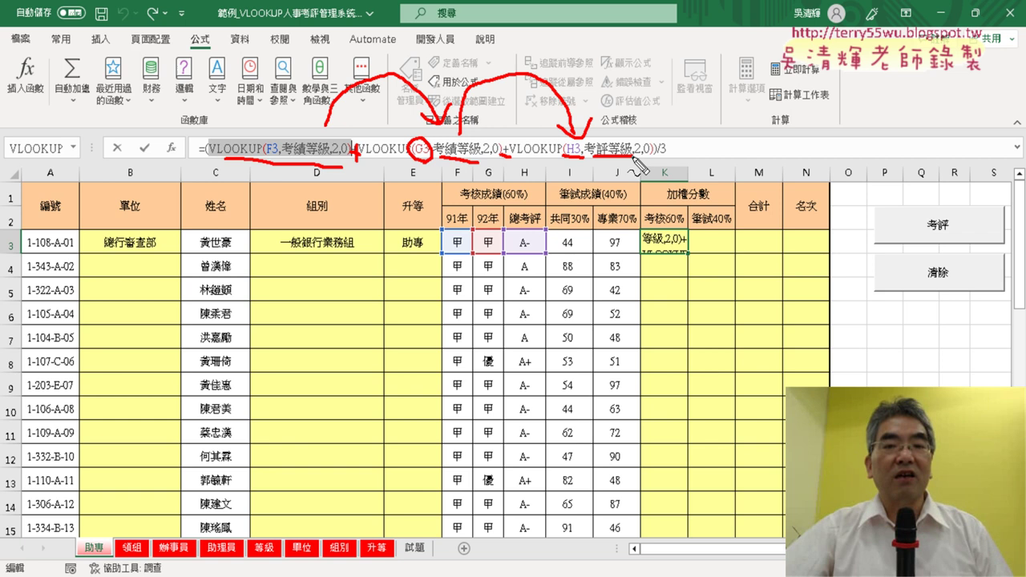
drag(213, 133, 216, 165)
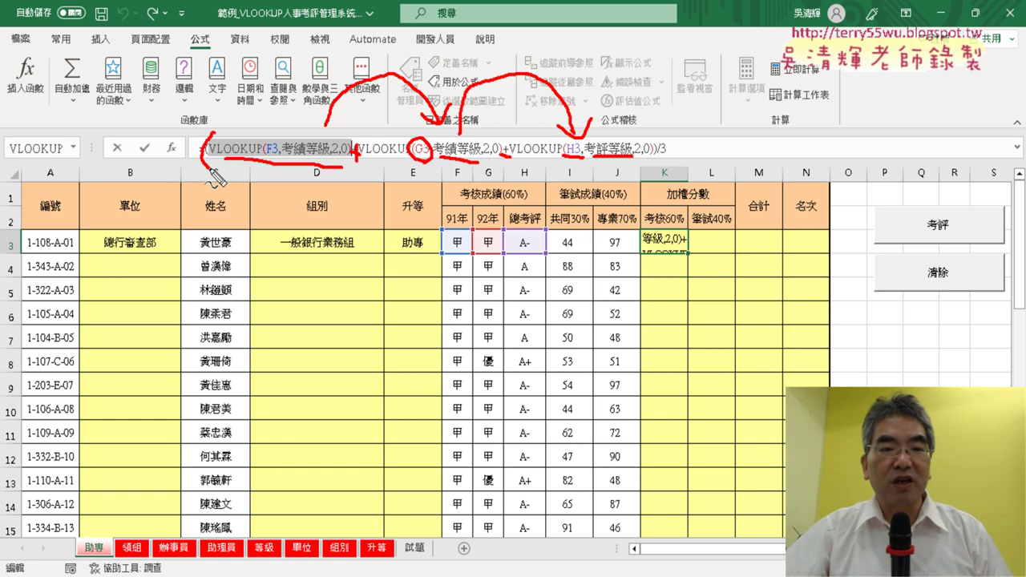
drag(649, 128, 663, 171)
drag(686, 113, 662, 171)
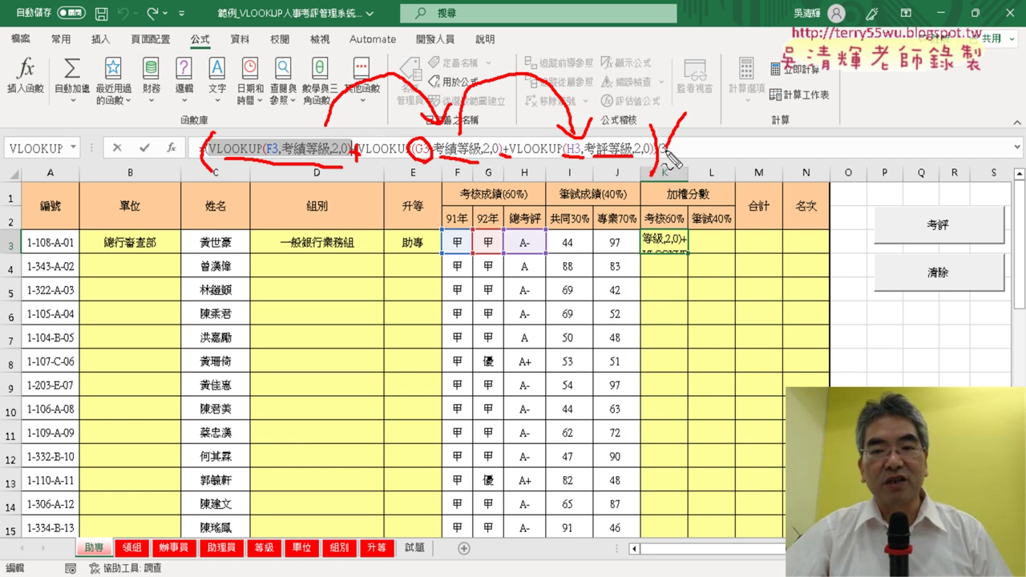
drag(689, 130, 694, 157)
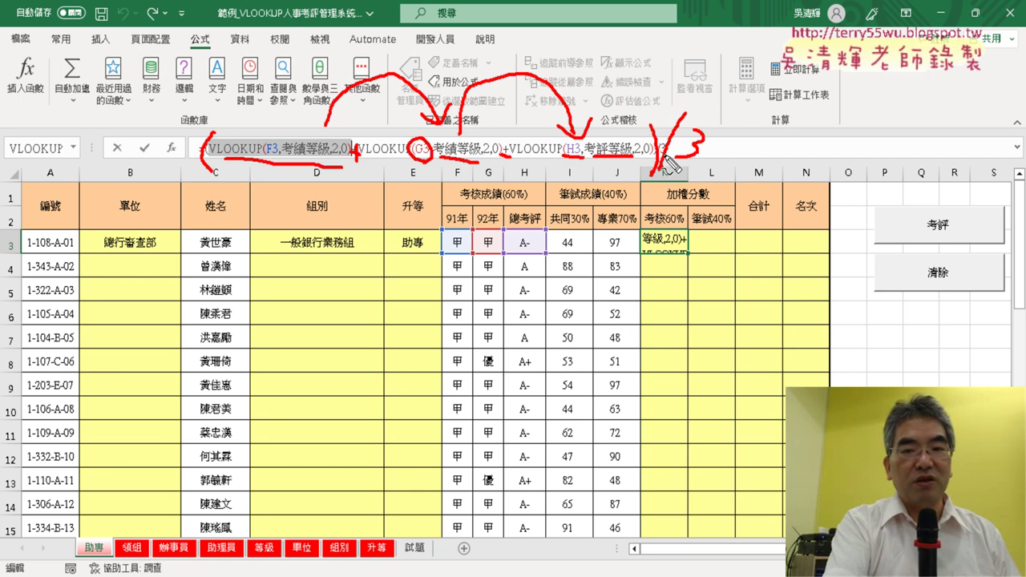
key(Escape)
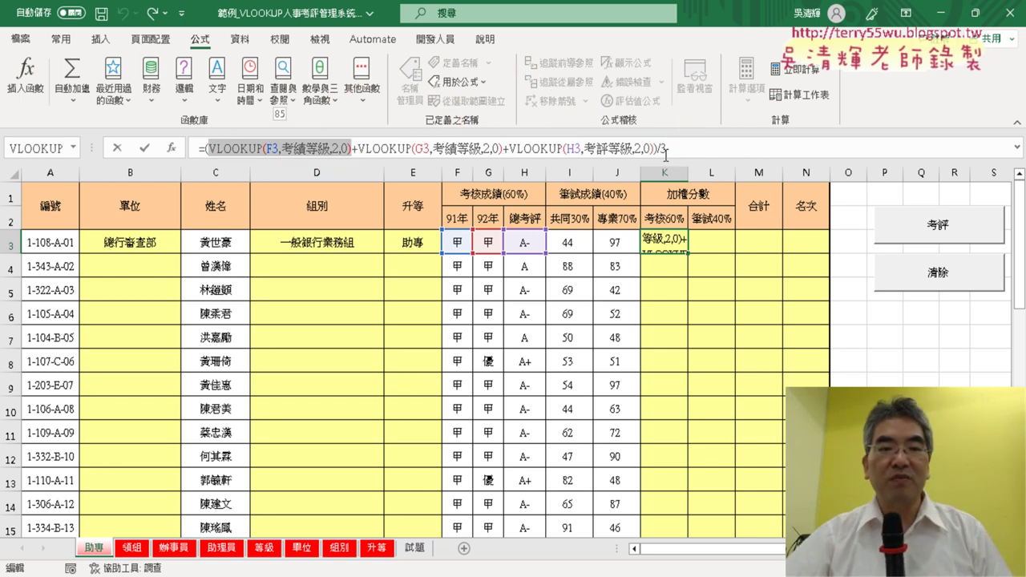
- Enter =I3*0.3+J3*0.7 in L3 for a weighted written-test score of 81.1
click(145, 149)
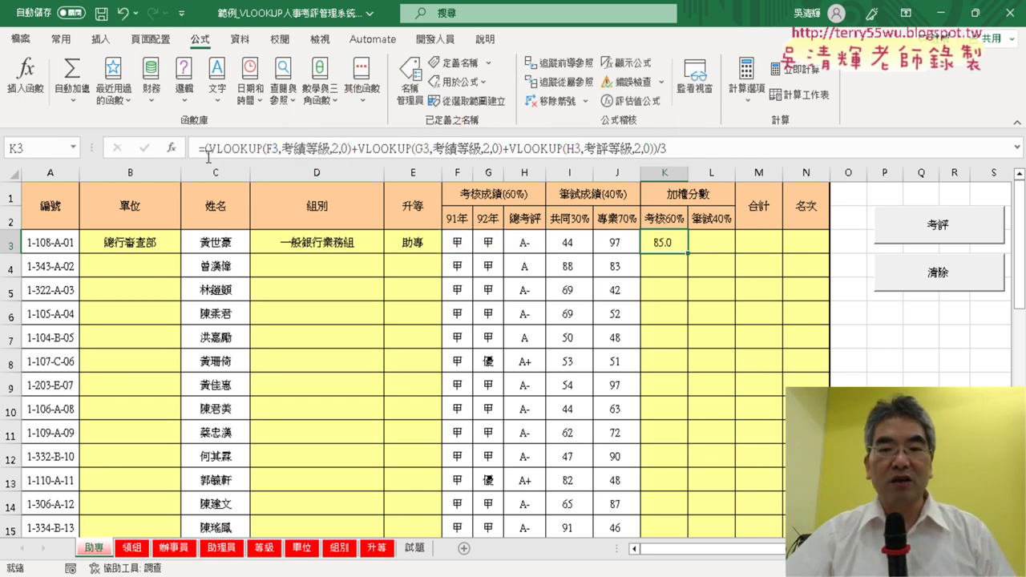
click(722, 245)
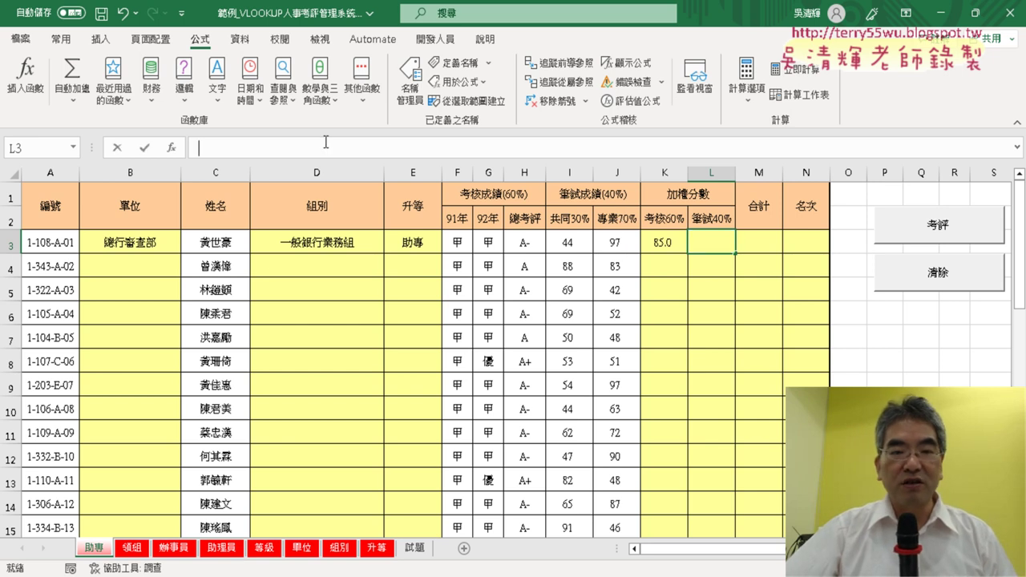
text(=)
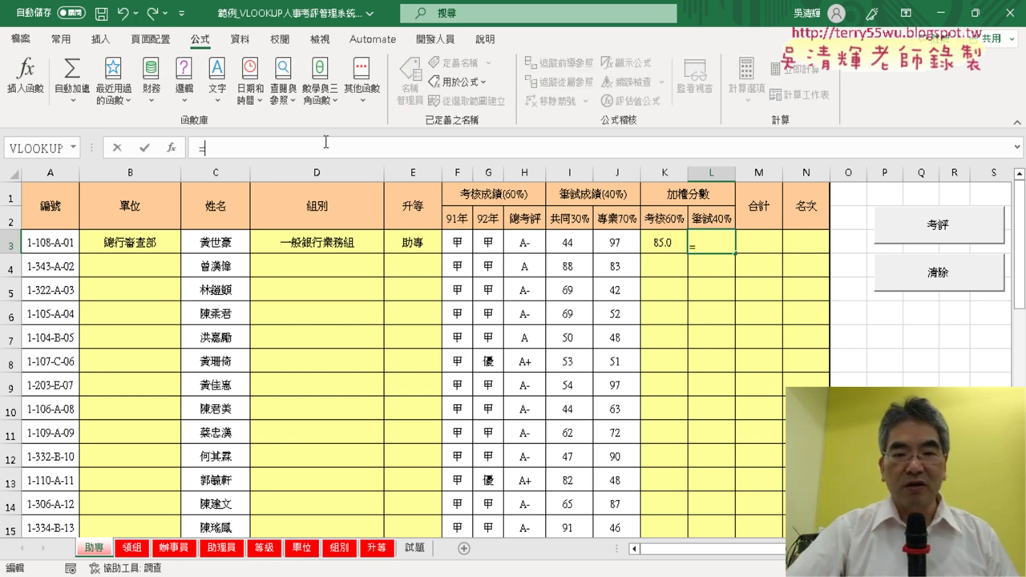
click(576, 243)
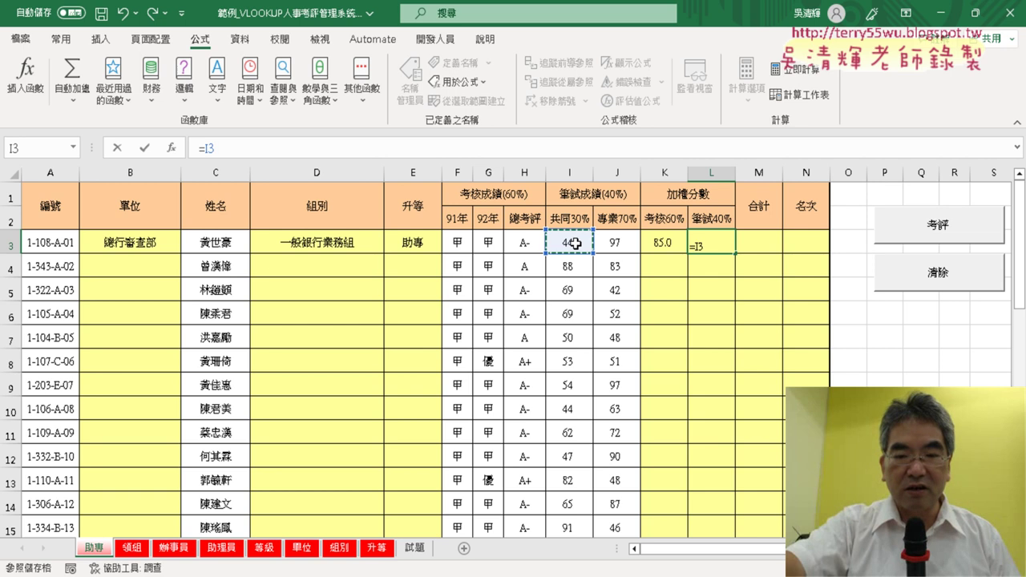
text(*)
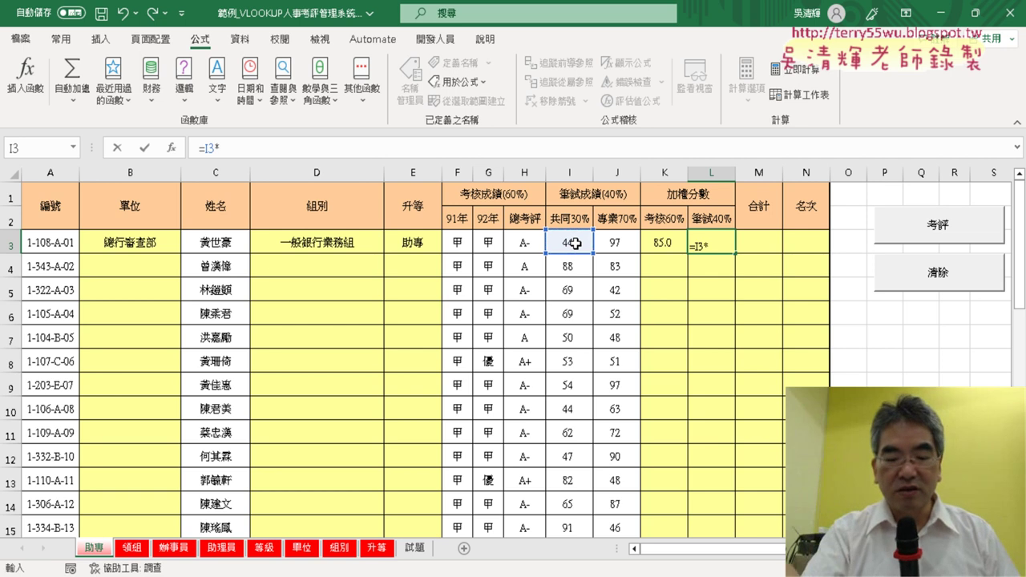
text(0.)
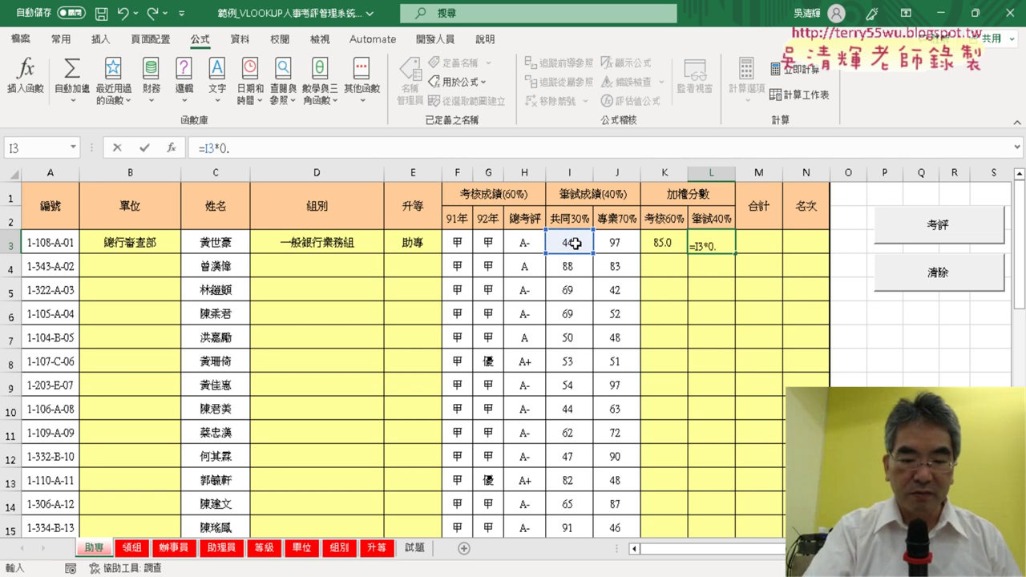
text(3+)
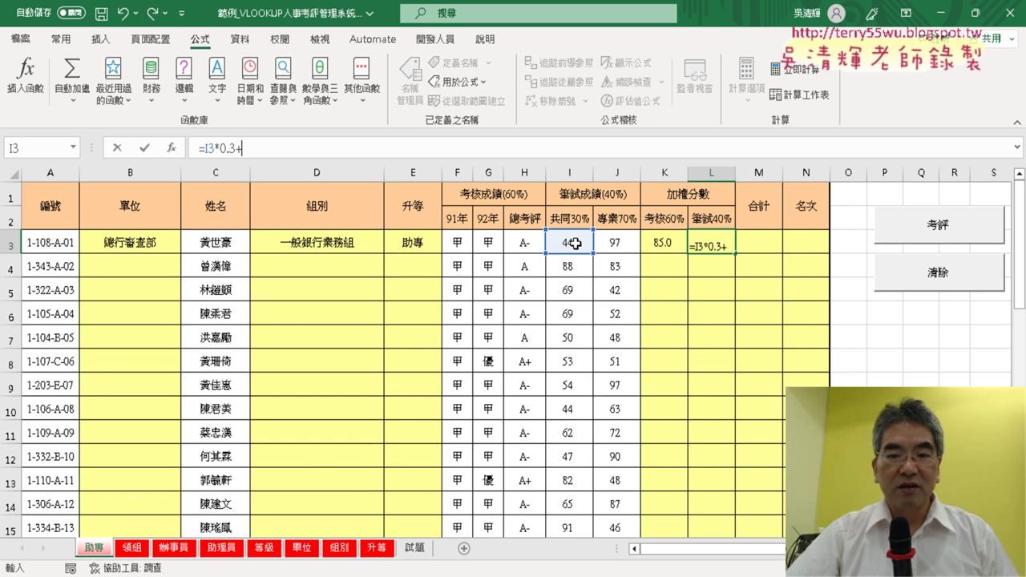
click(621, 242)
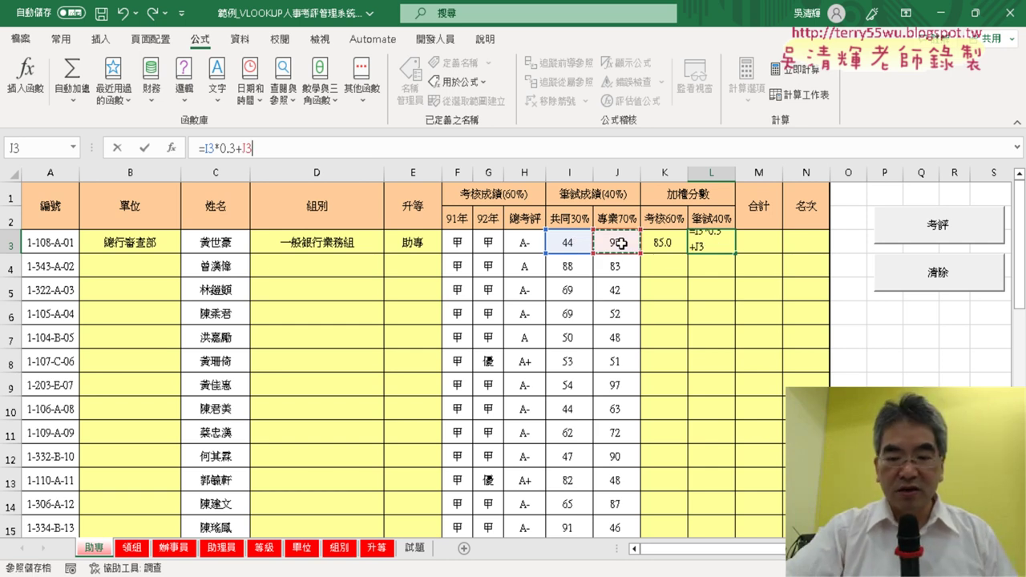
text(*0)
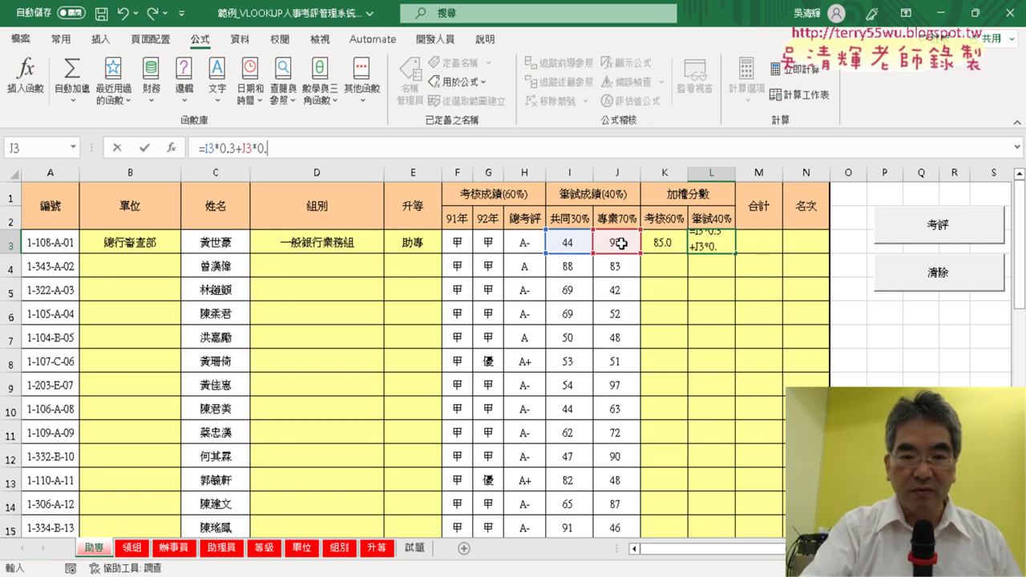
text(.7)
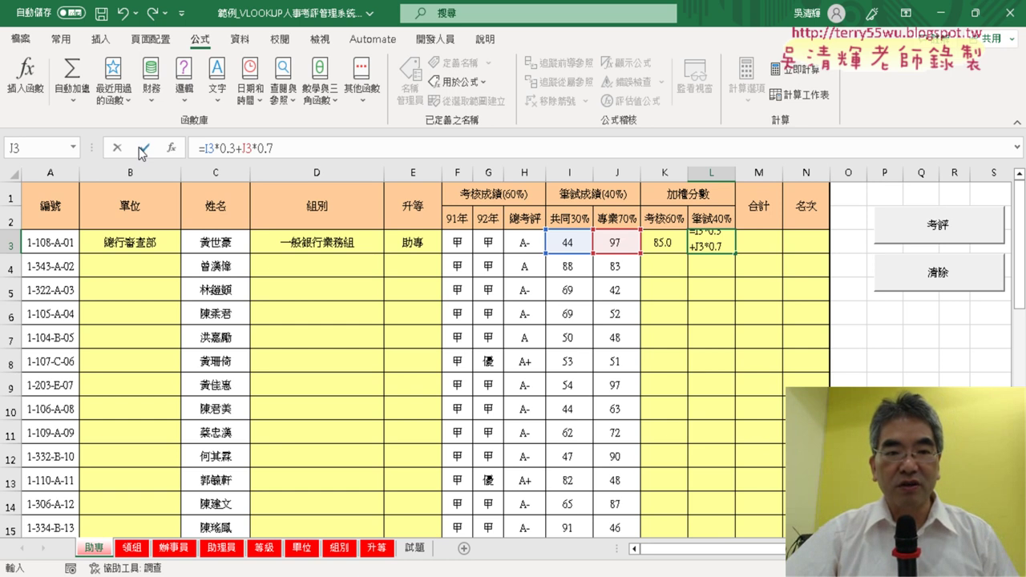
click(143, 149)
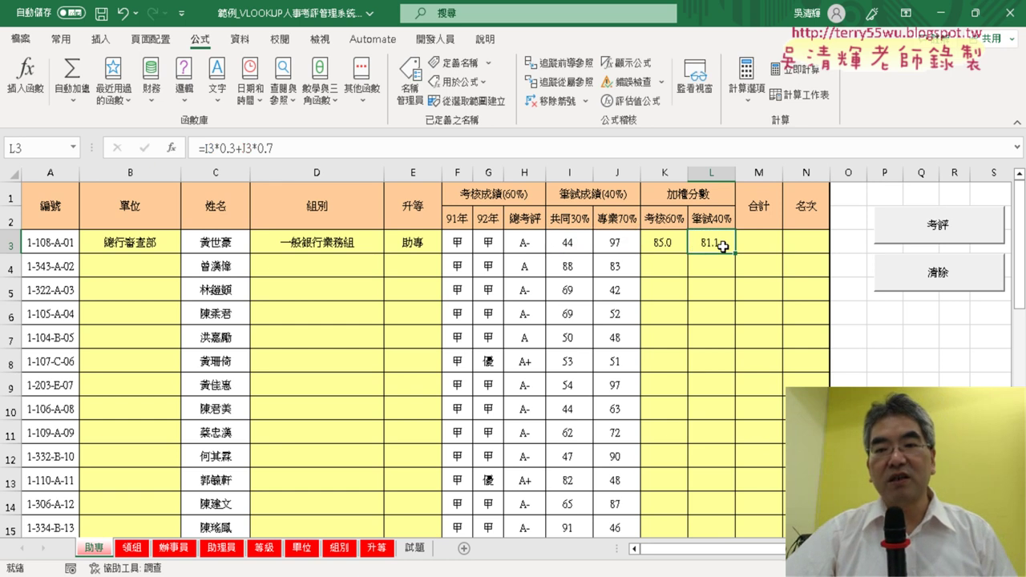
click(757, 246)
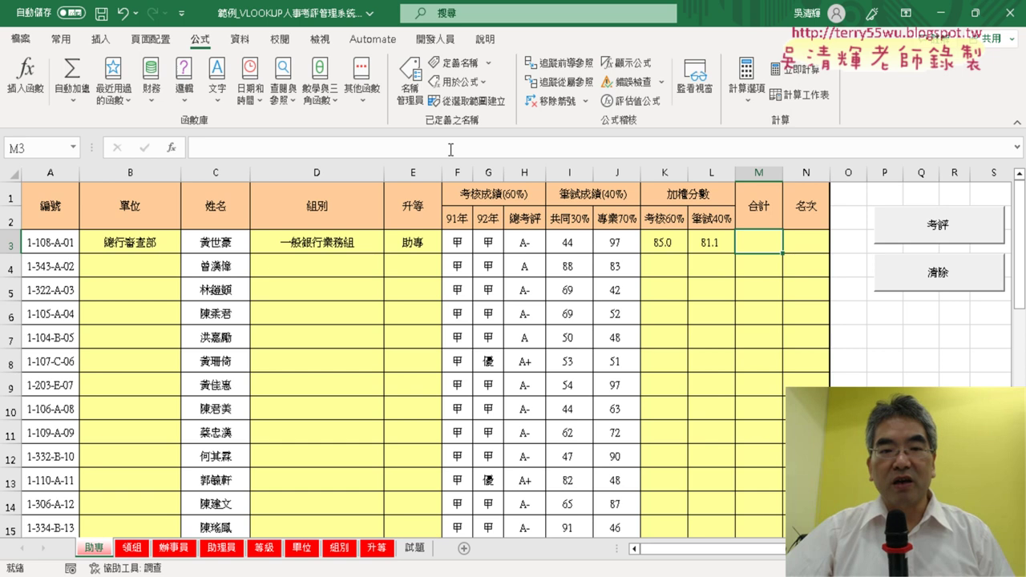
- Enter =K3*0.6+L3*0.4 in M3 for a total score of 83.4
text(=)
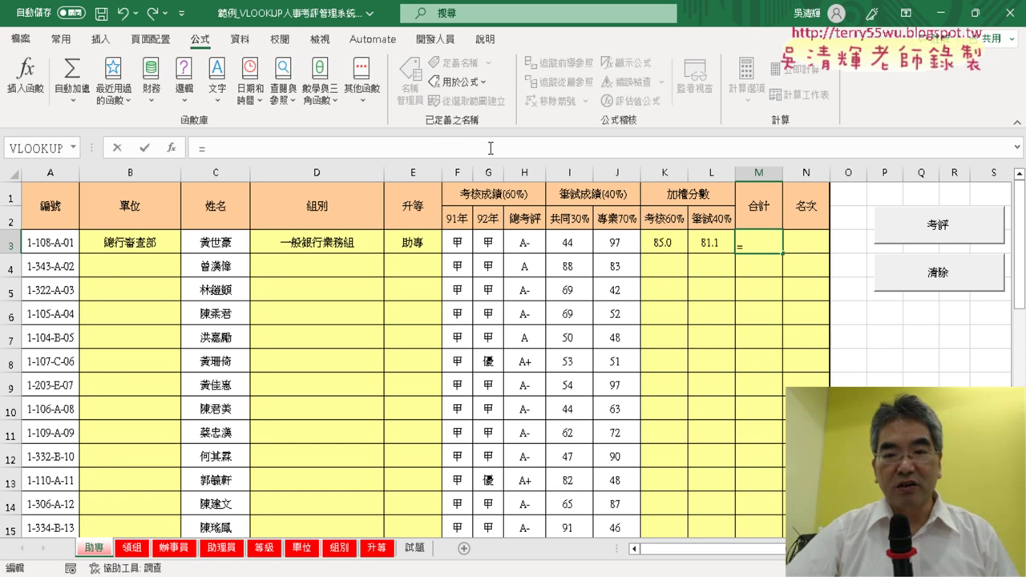
click(667, 242)
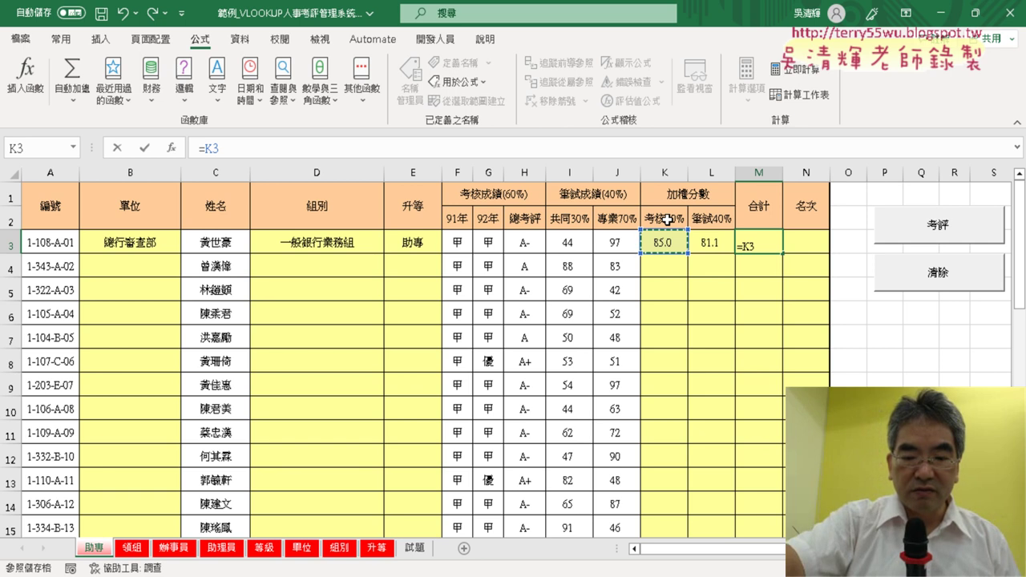
text(*0)
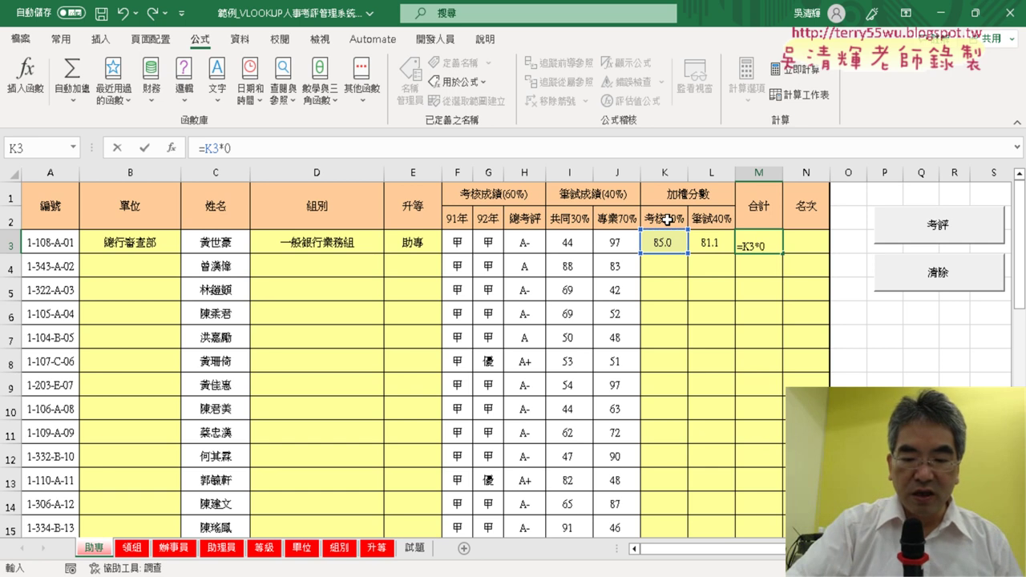
text(.6)
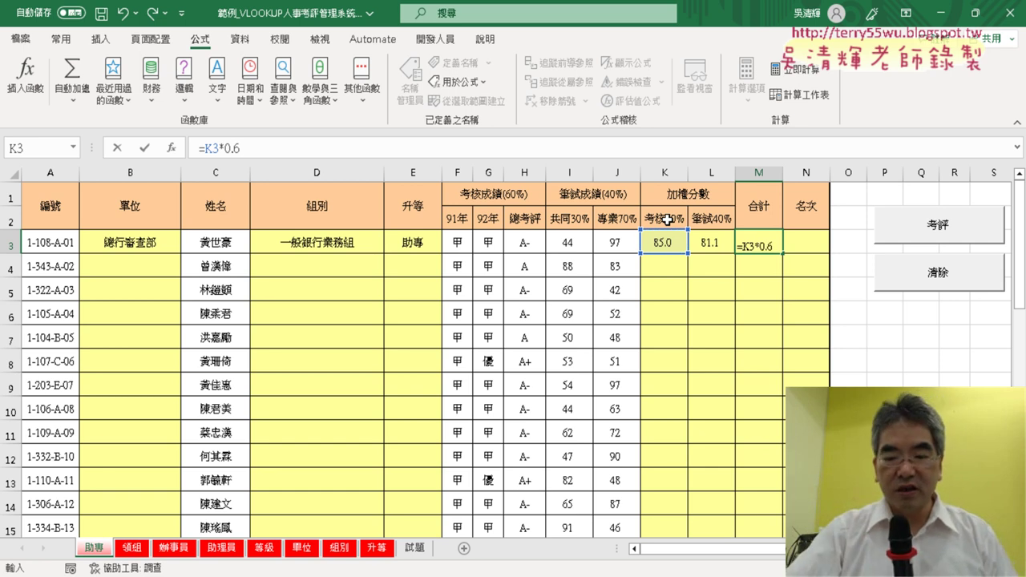
text(+)
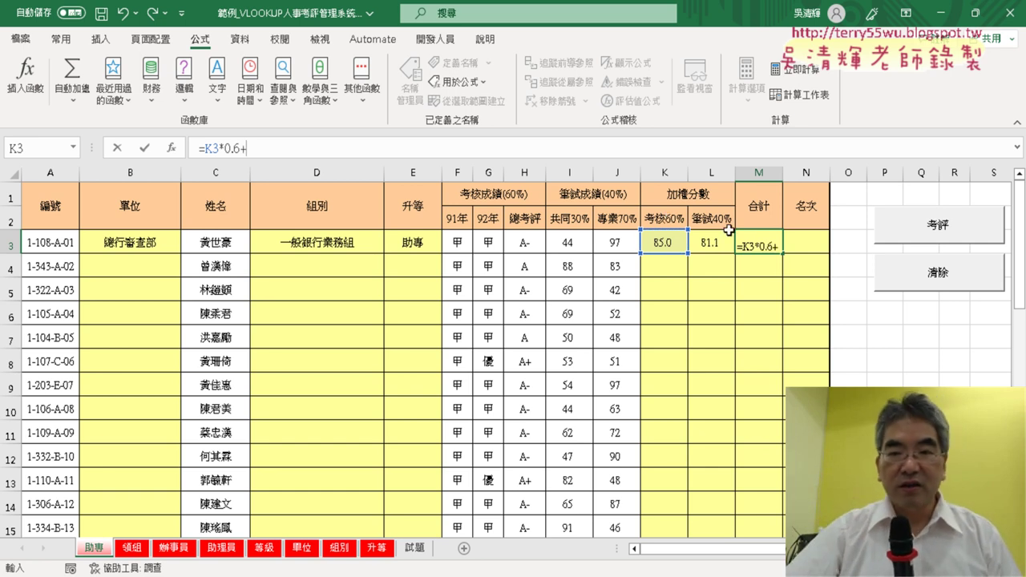
click(717, 244)
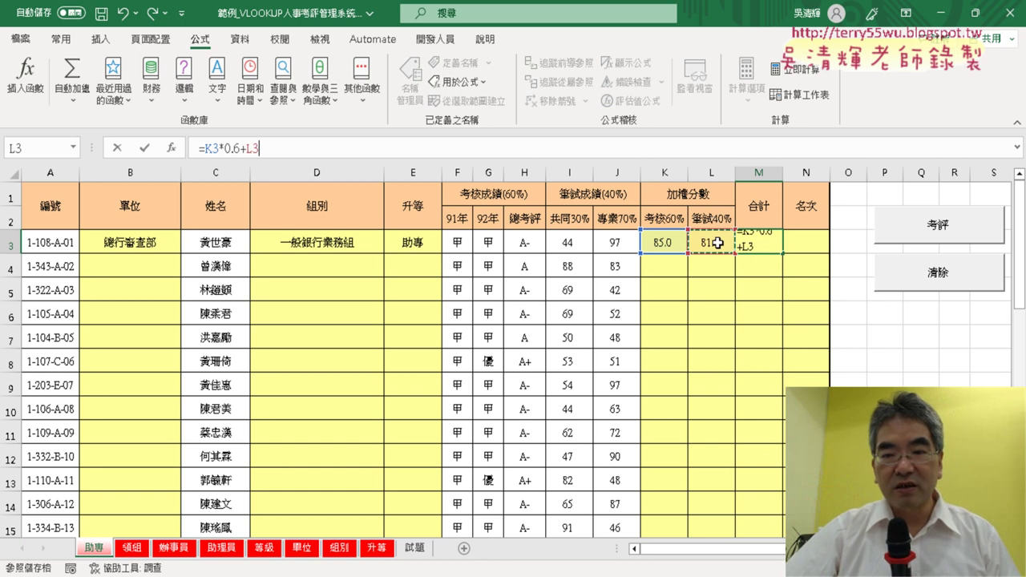
text(*0)
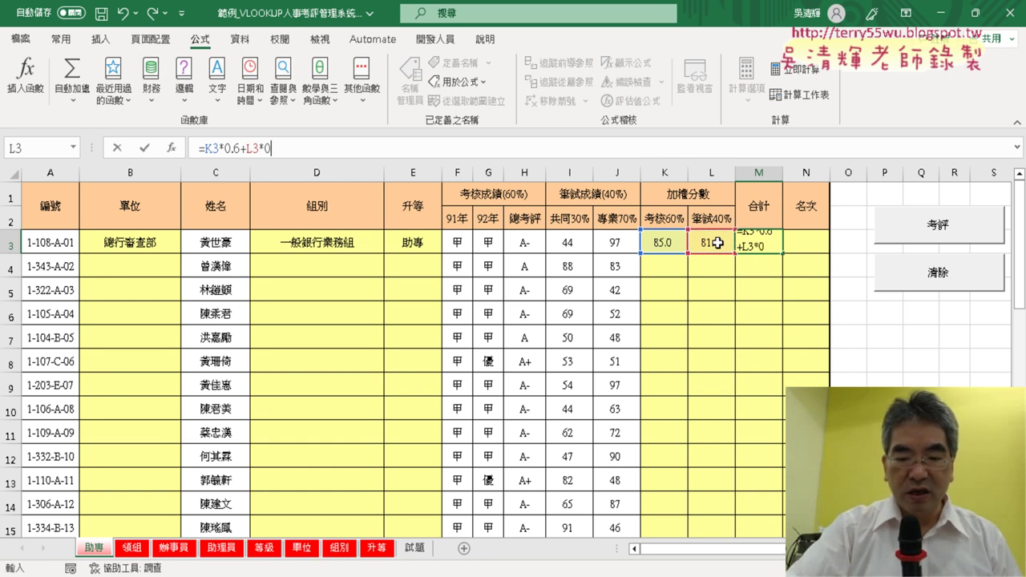
text(.4)
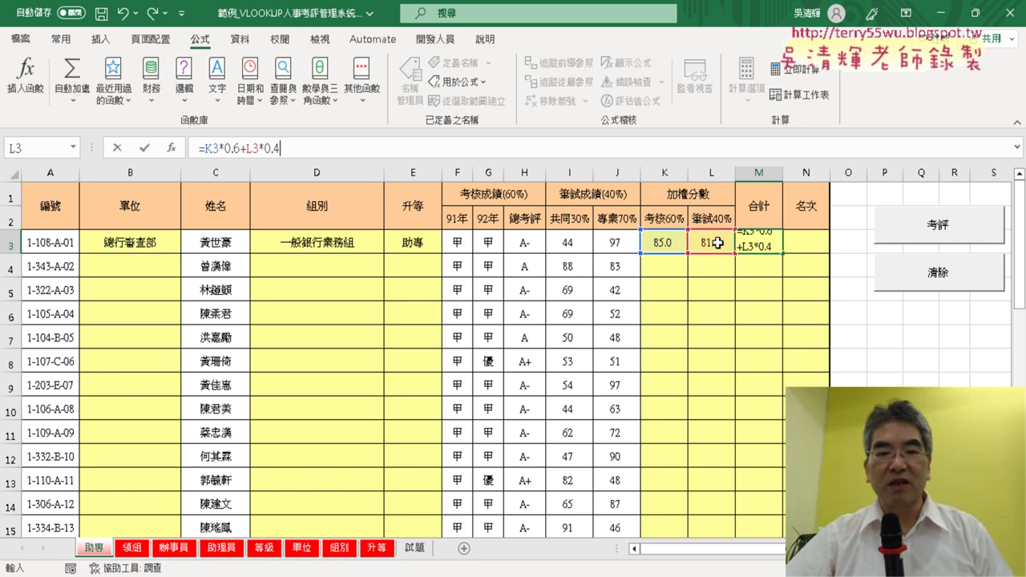
click(149, 146)
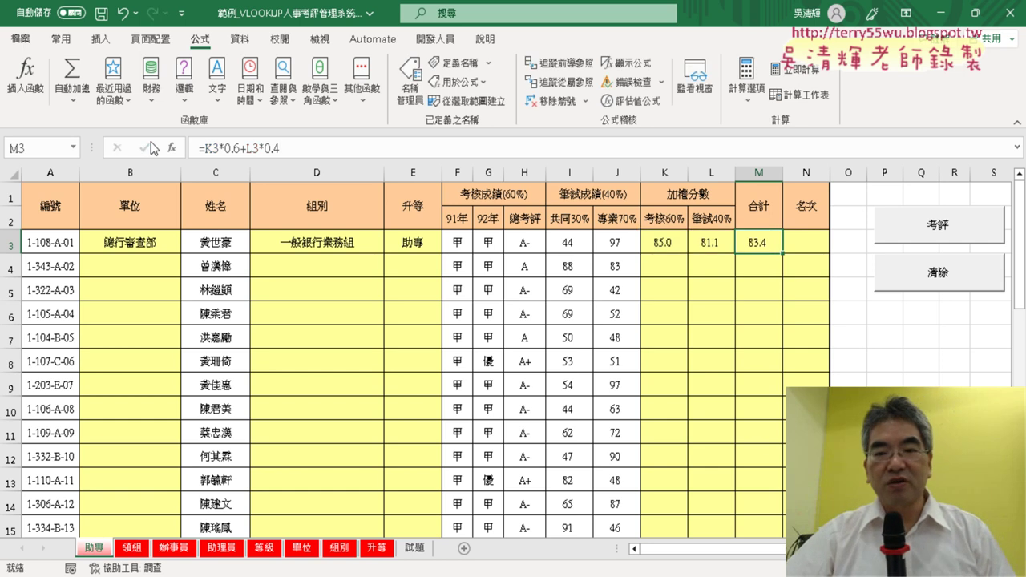
- Check the rules on the 試題 sheet, then begin wrapping M3's formula with round(
click(414, 548)
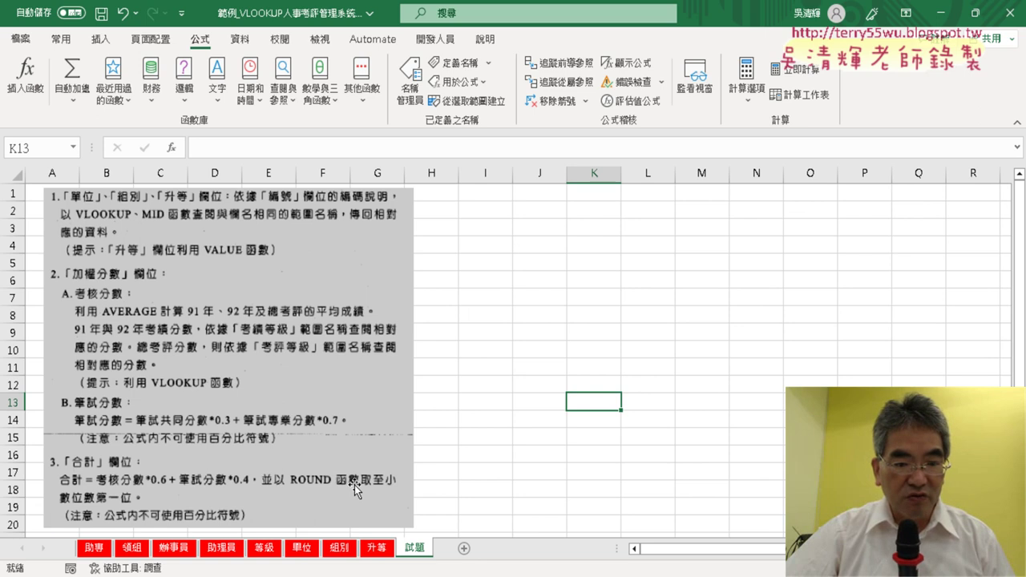
click(93, 548)
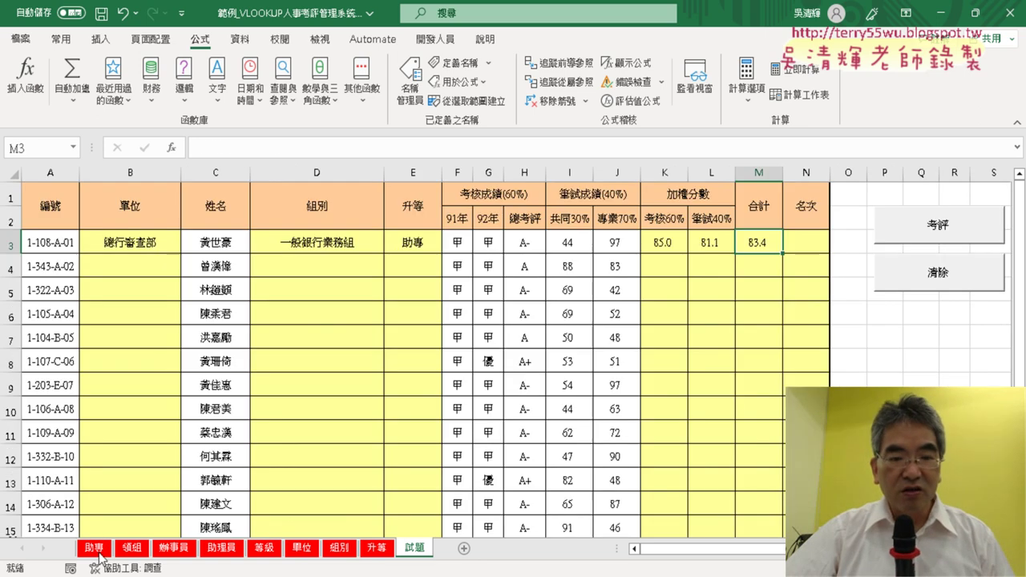
click(205, 148)
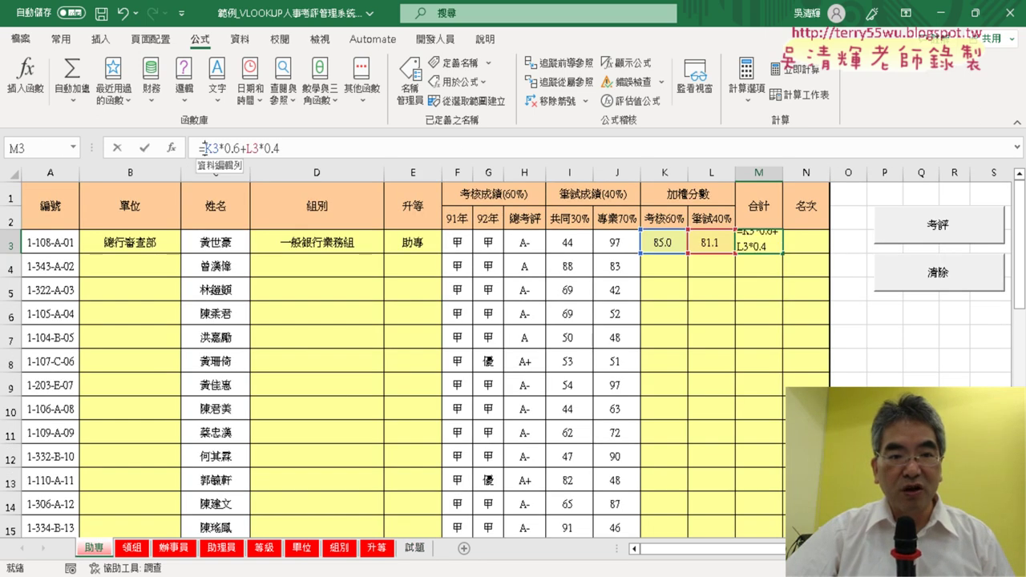
text(r)
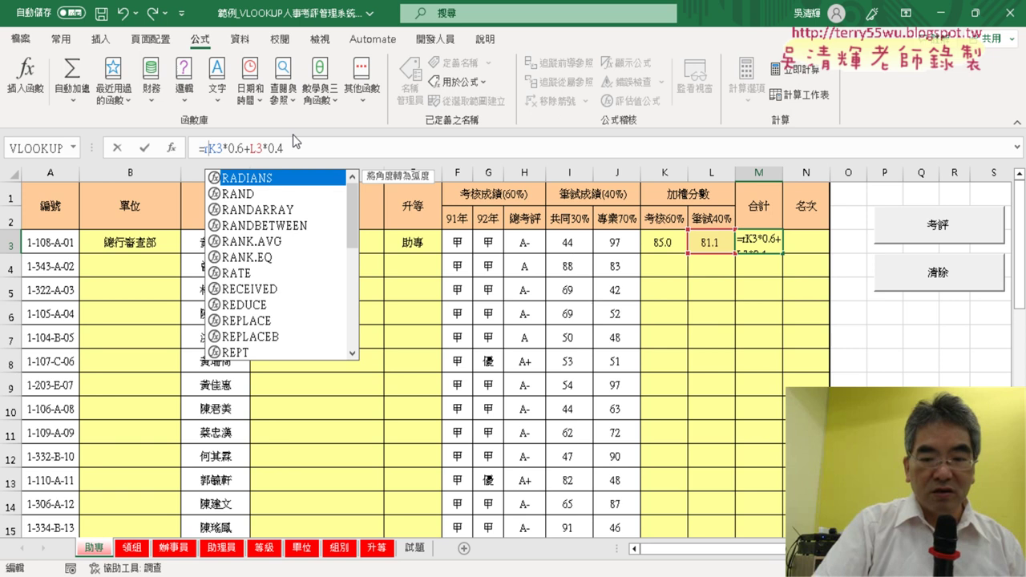
text(oun)
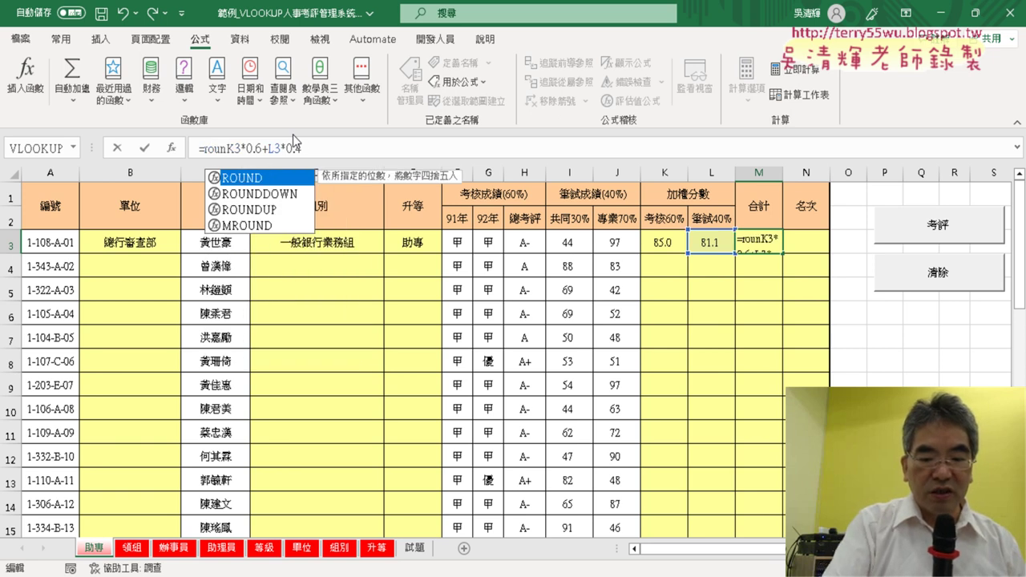
text(d()
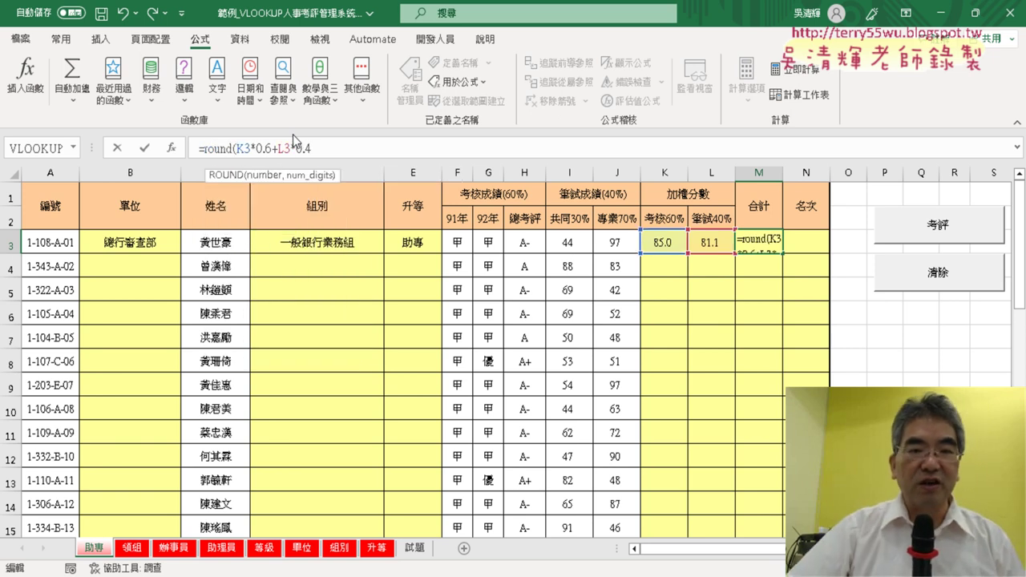
- Complete M3 as =ROUND(K3*0.6+L3*0.4,1), still showing 83.4
click(328, 147)
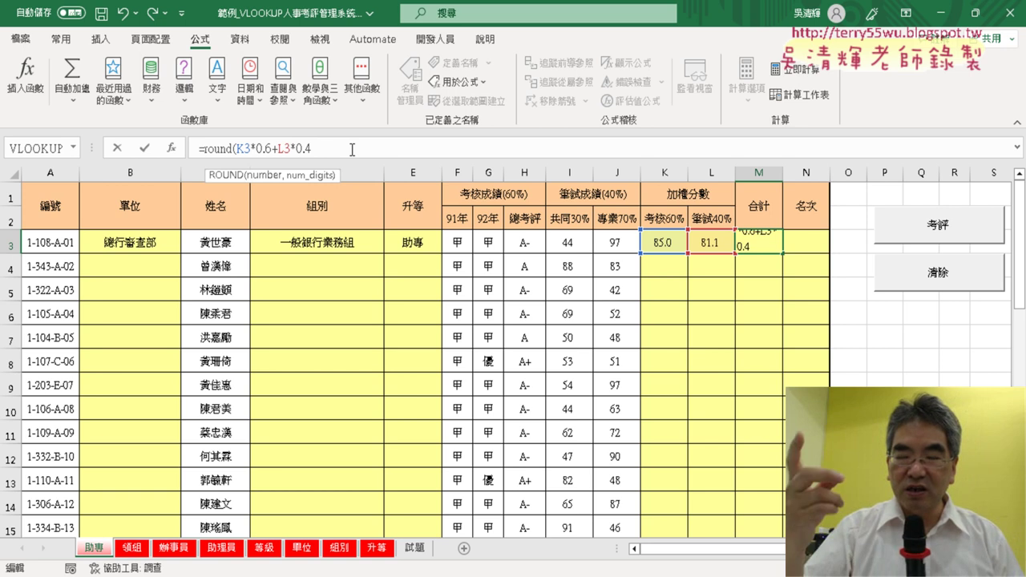
text(,)
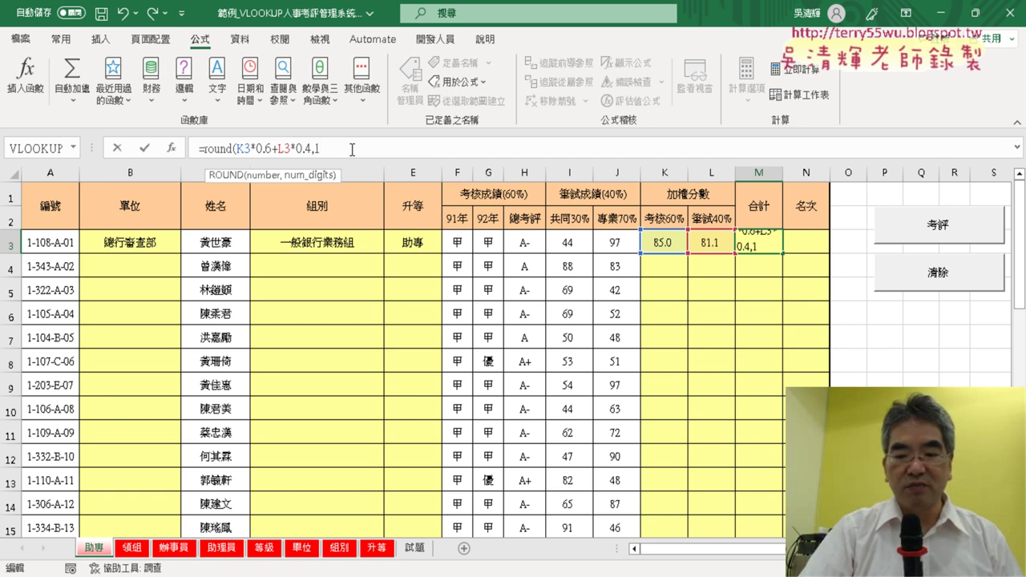
text(1))
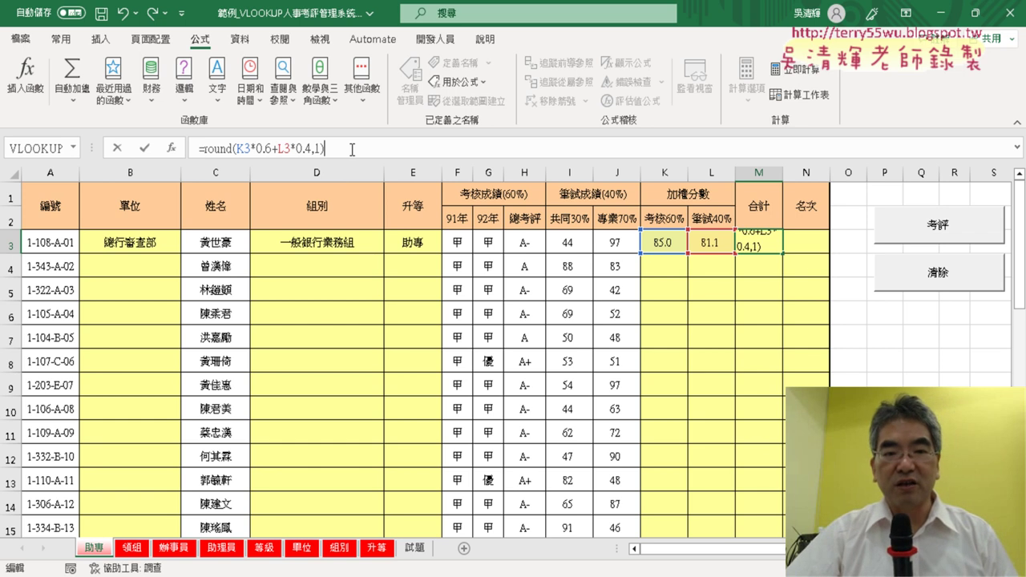
click(144, 150)
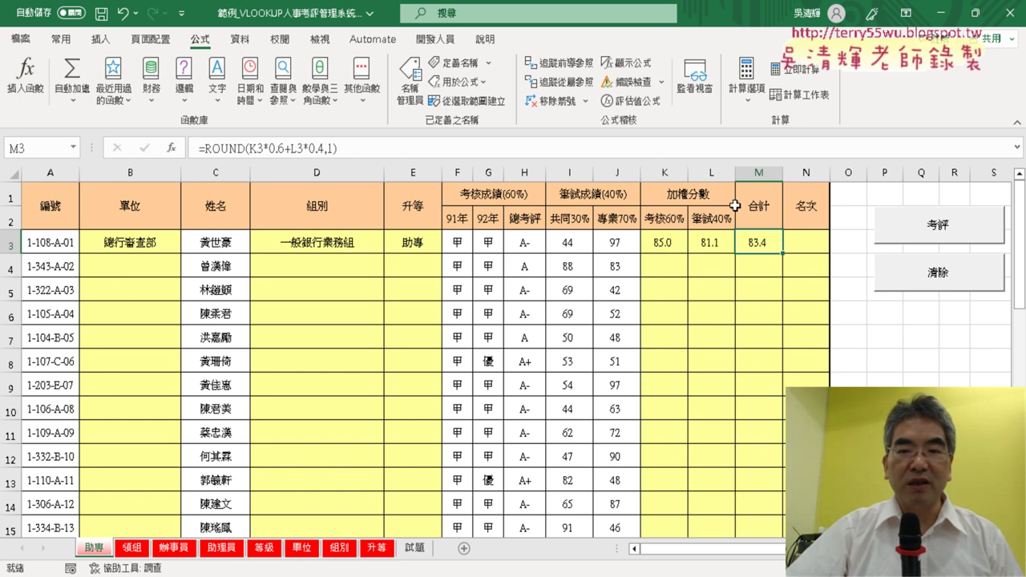
click(819, 248)
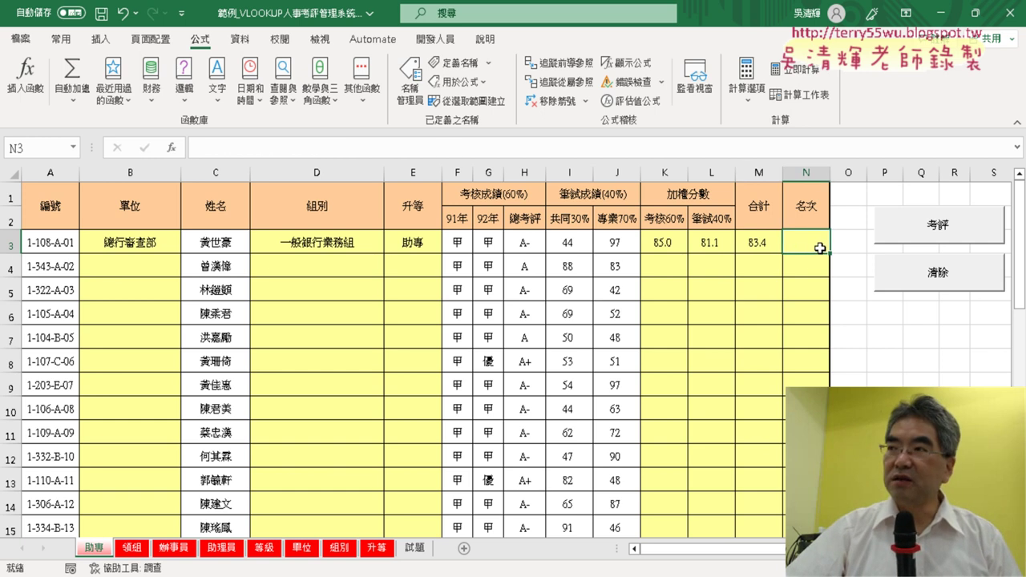
- Insert the RANK.EQ function into N3 from the 統計 category of Insert Function
click(171, 148)
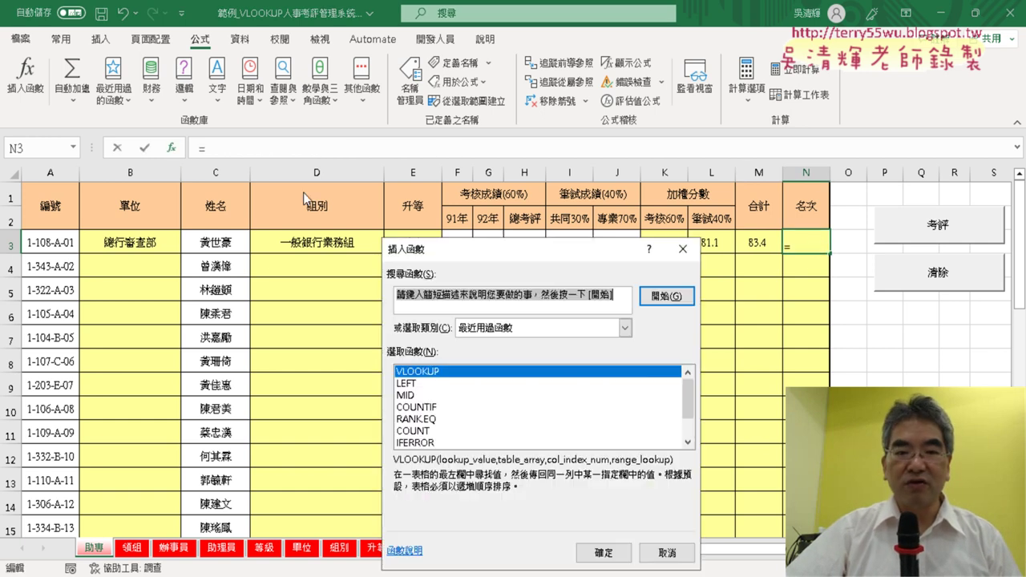
drag(551, 255, 354, 79)
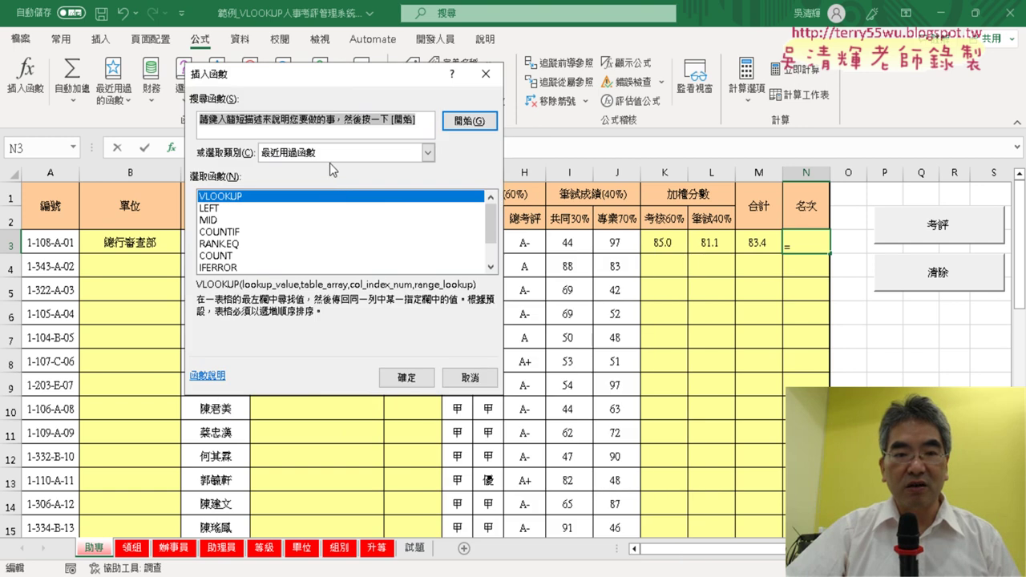
click(328, 159)
click(356, 234)
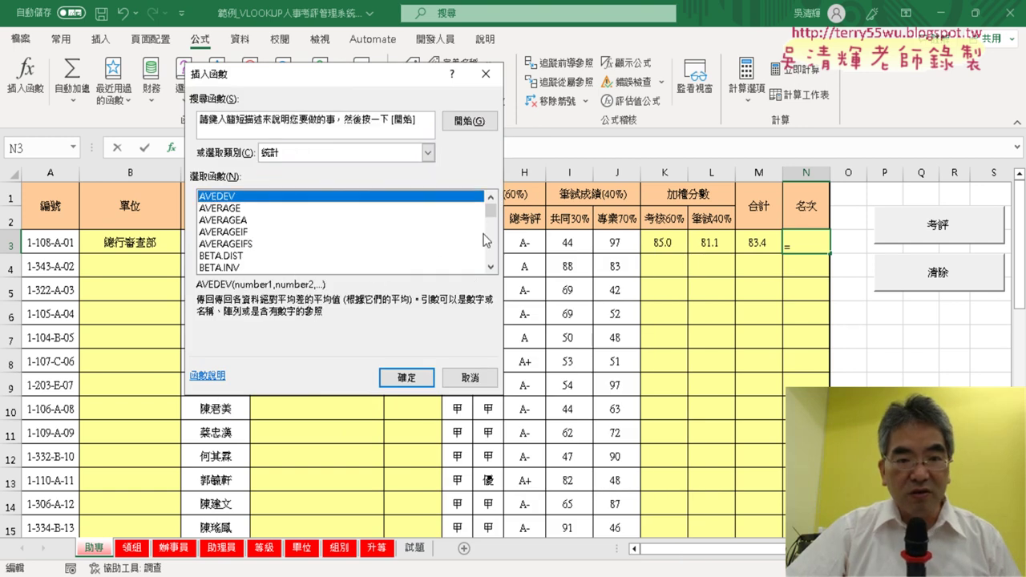
drag(490, 213, 494, 250)
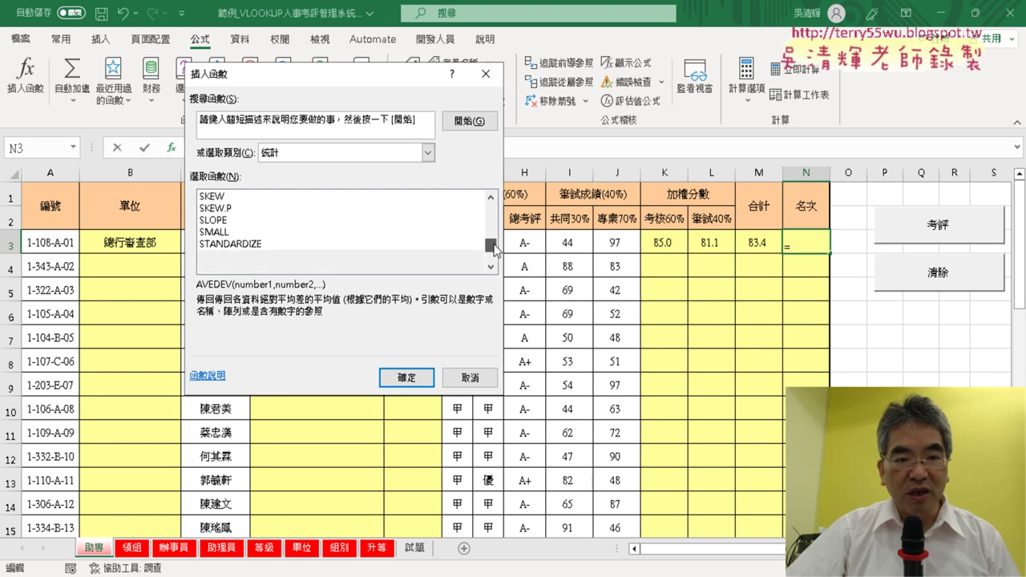
click(490, 266)
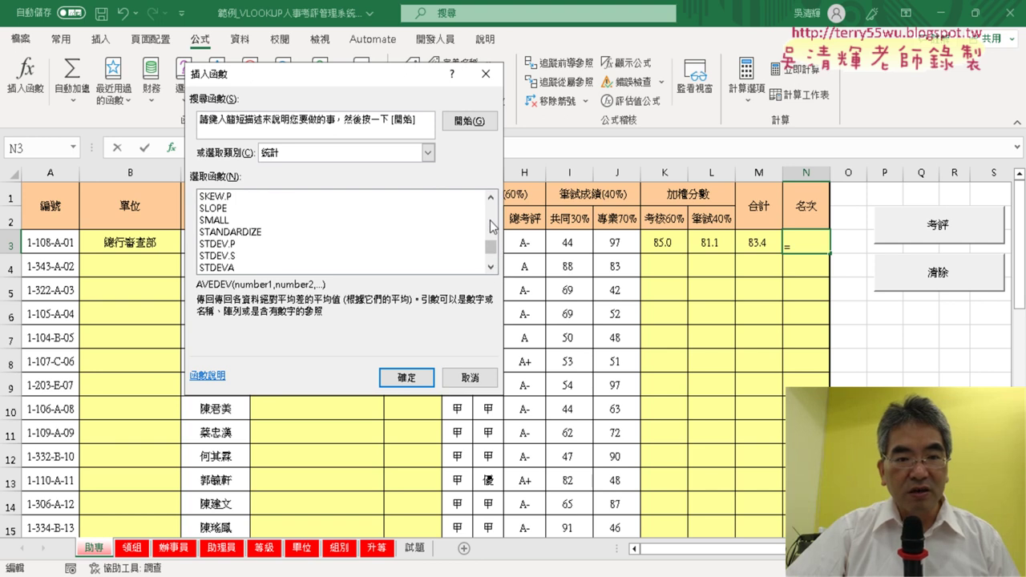
scroll(240, 241, up, 1)
scroll(232, 248, up, 2)
scroll(228, 250, up, 2)
scroll(227, 253, up, 1)
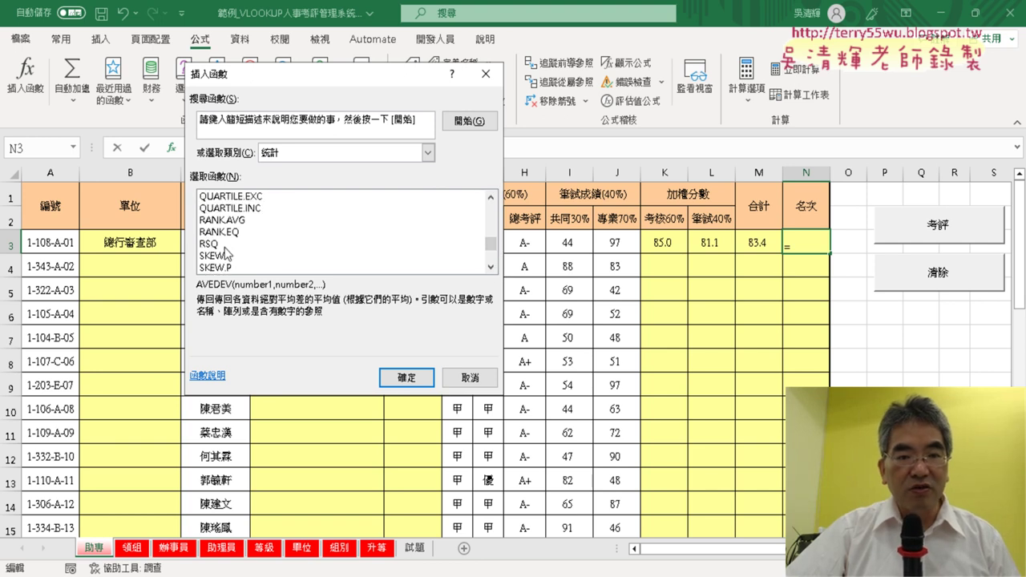
click(228, 233)
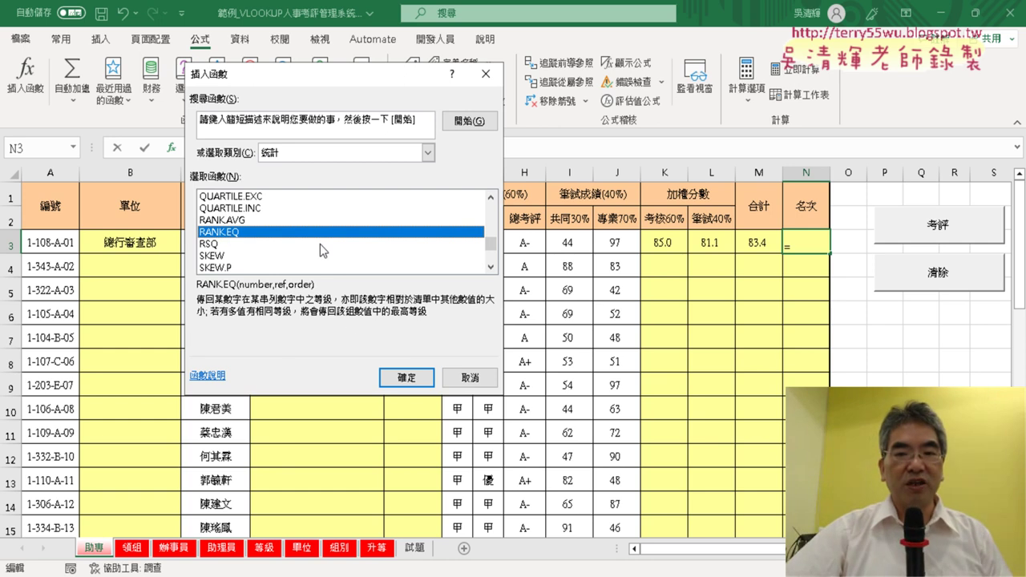
click(406, 377)
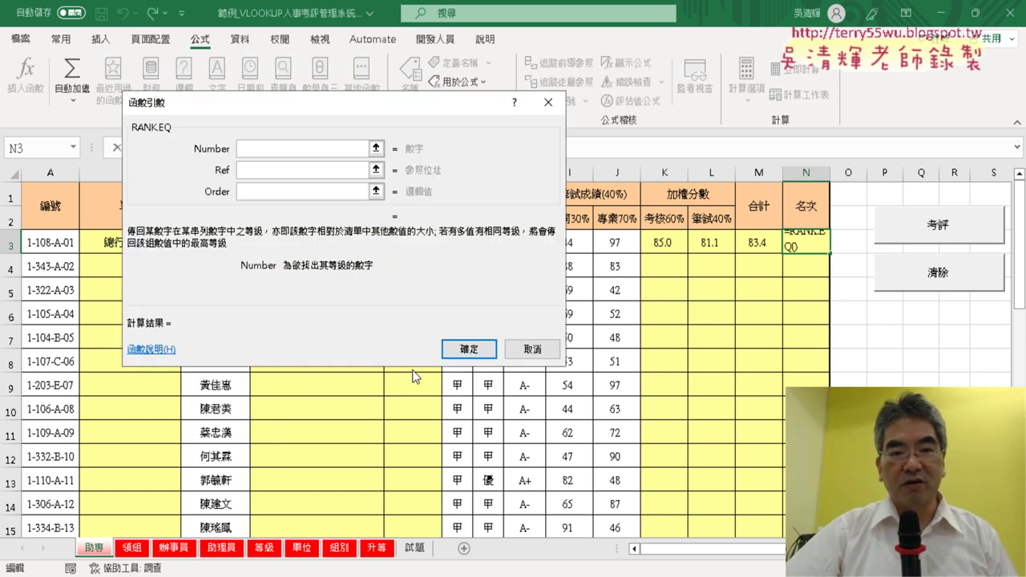
- Set RANK.EQ's Number to M3 and Ref to M$3:M$40, giving rank 1
click(756, 245)
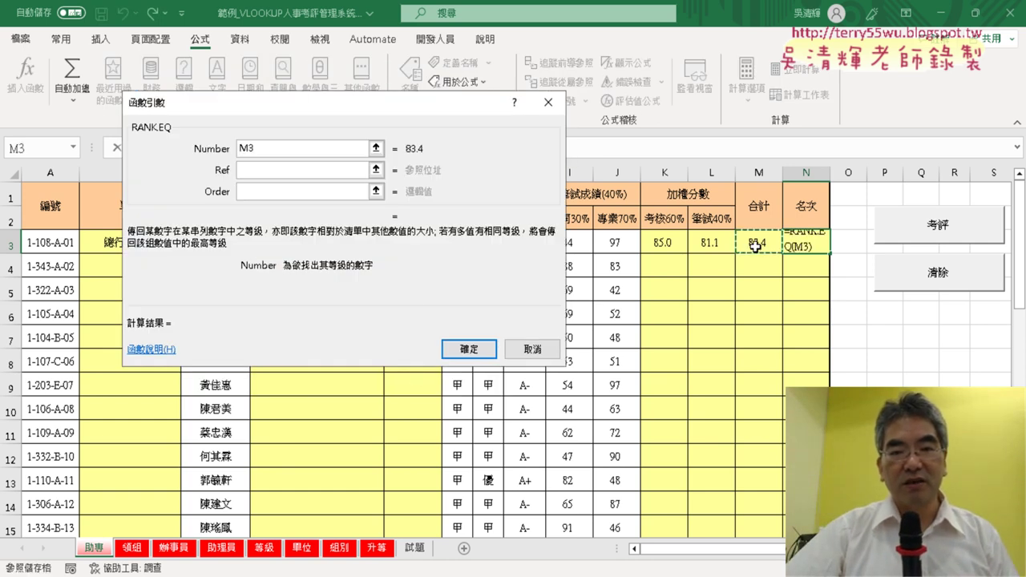
click(293, 175)
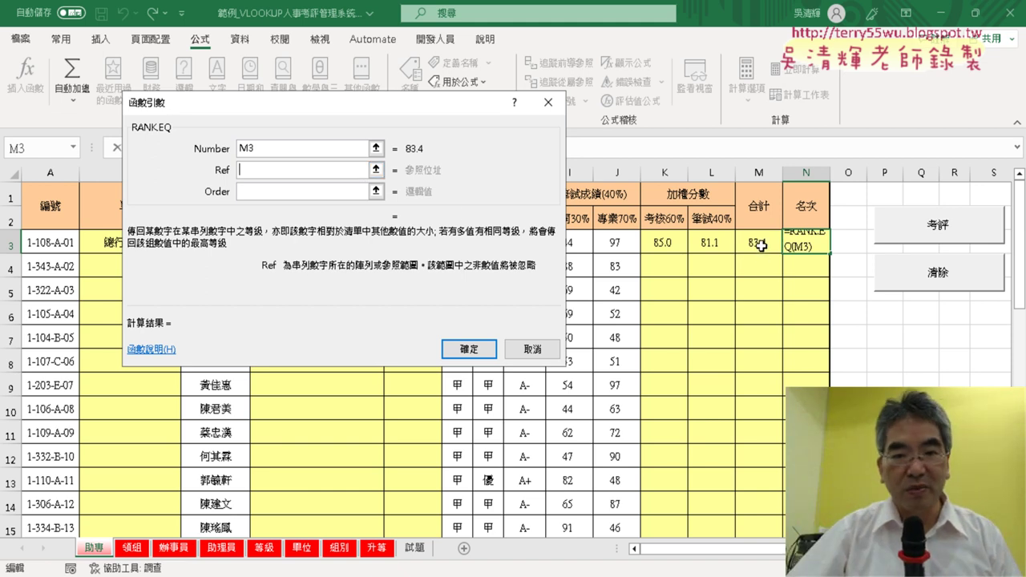
drag(754, 244, 783, 381)
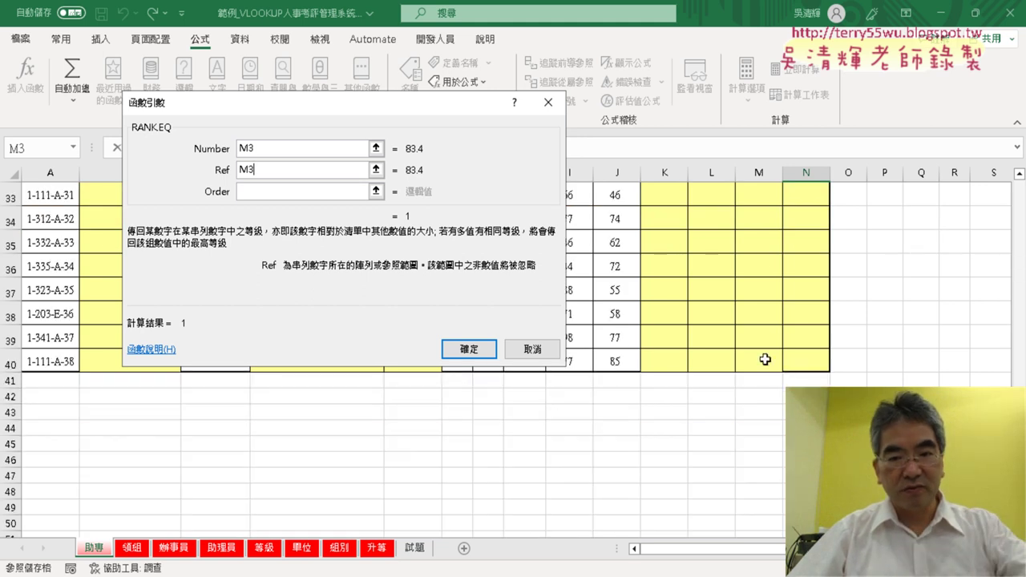
shift+click(766, 358)
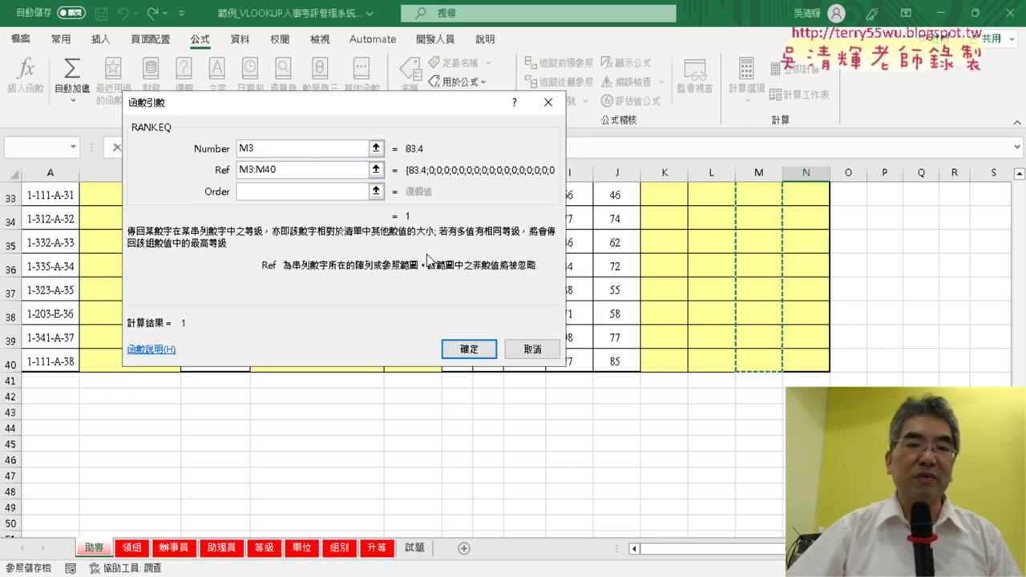
click(477, 353)
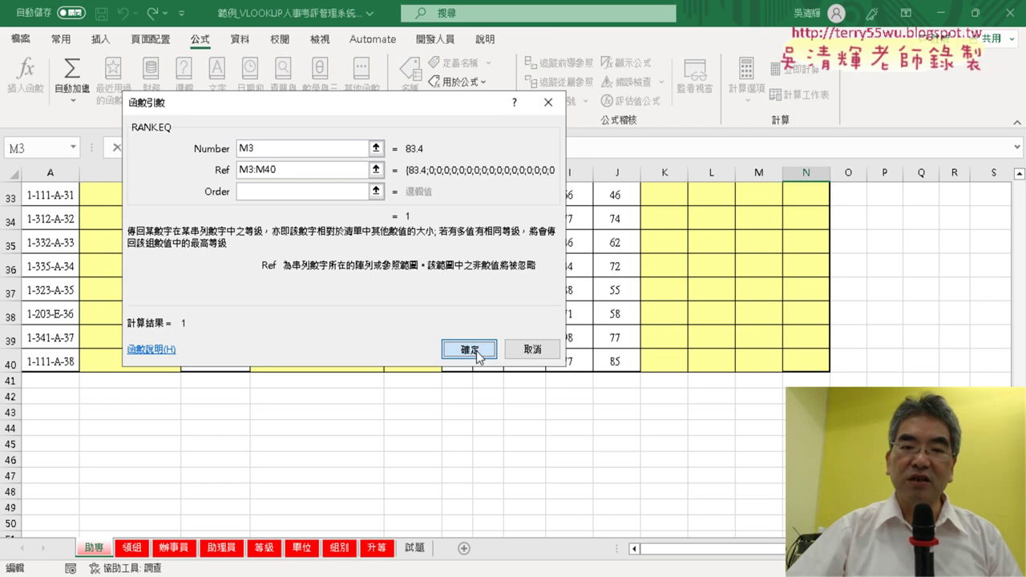
scroll(779, 334, up, 5)
scroll(817, 330, up, 3)
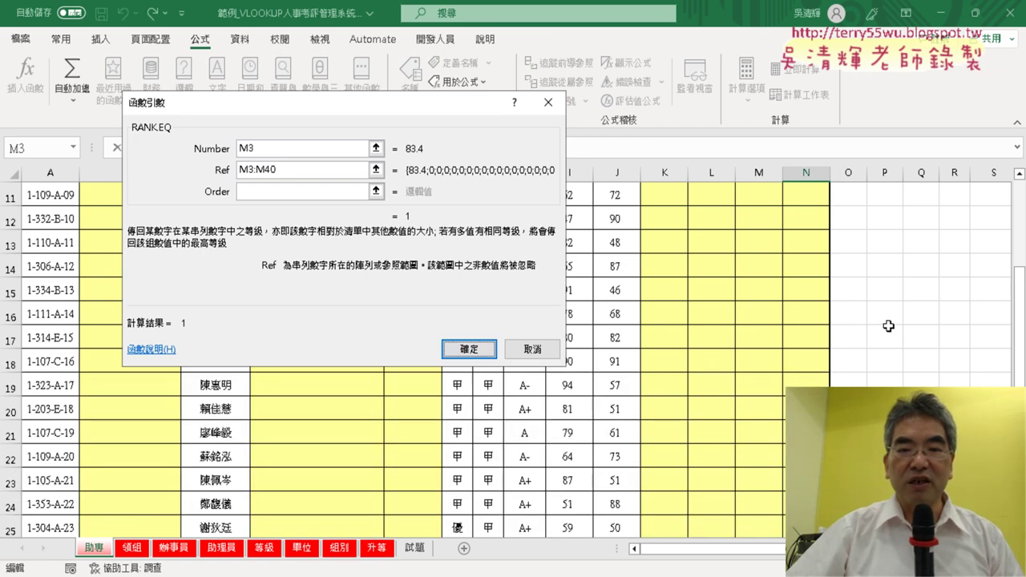
scroll(866, 327, up, 3)
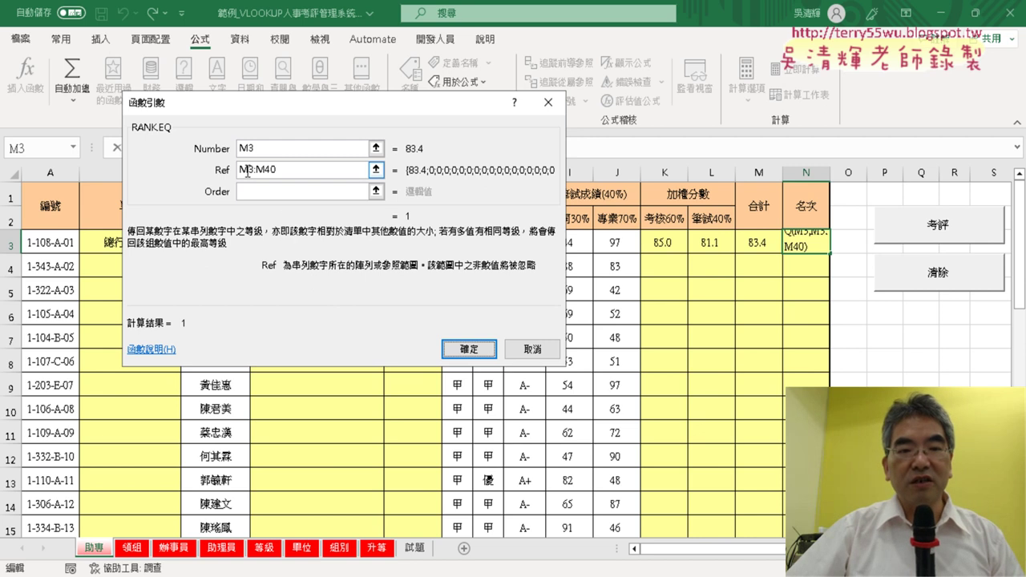
scroll(250, 173, down, 1)
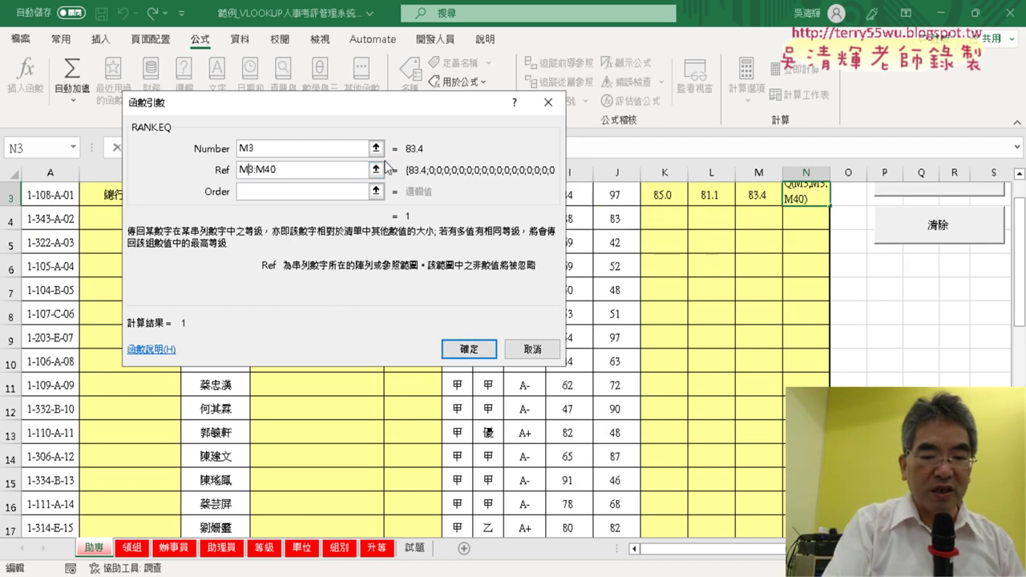
key(F4)
key(F4)
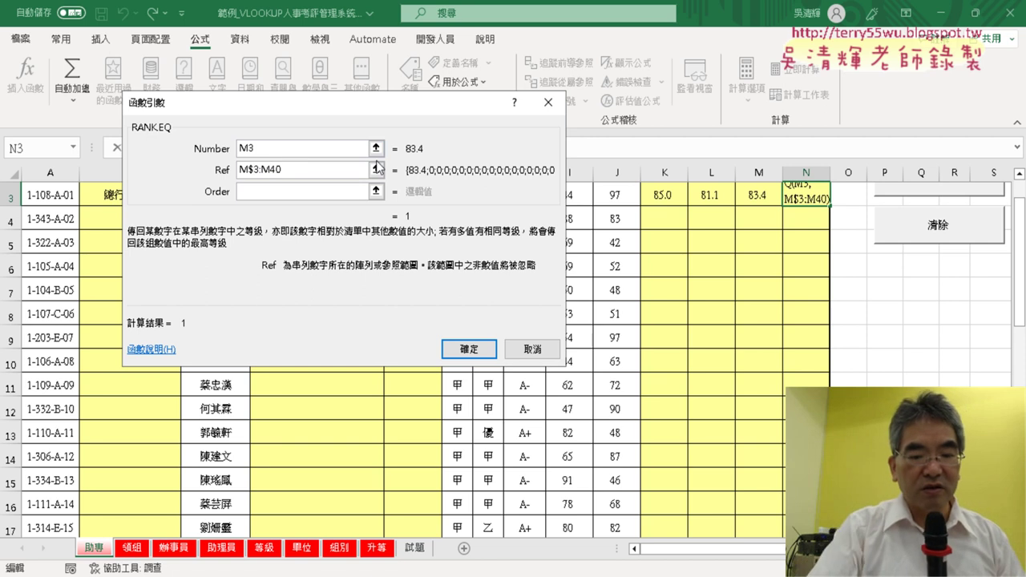
text($)
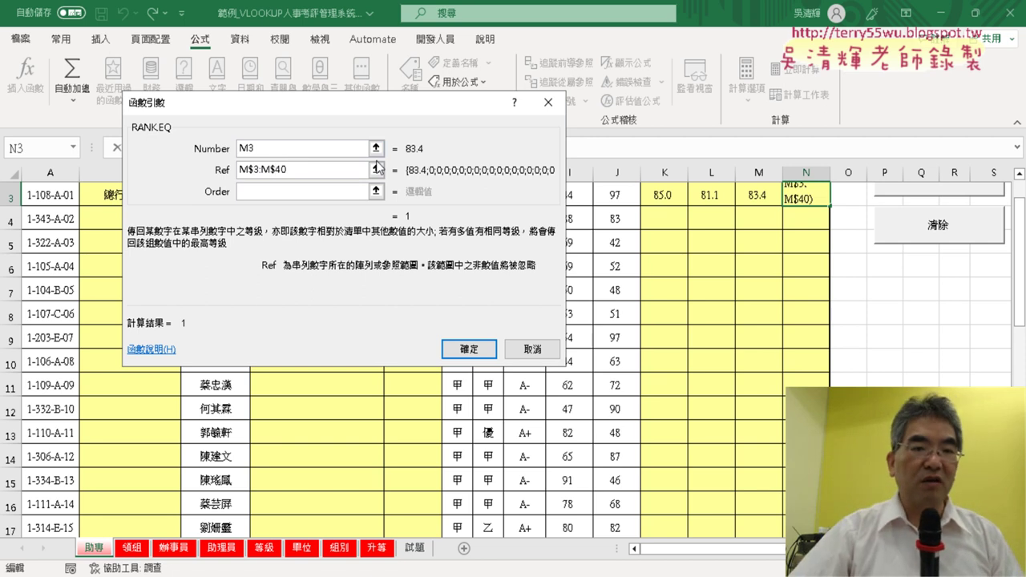
click(468, 348)
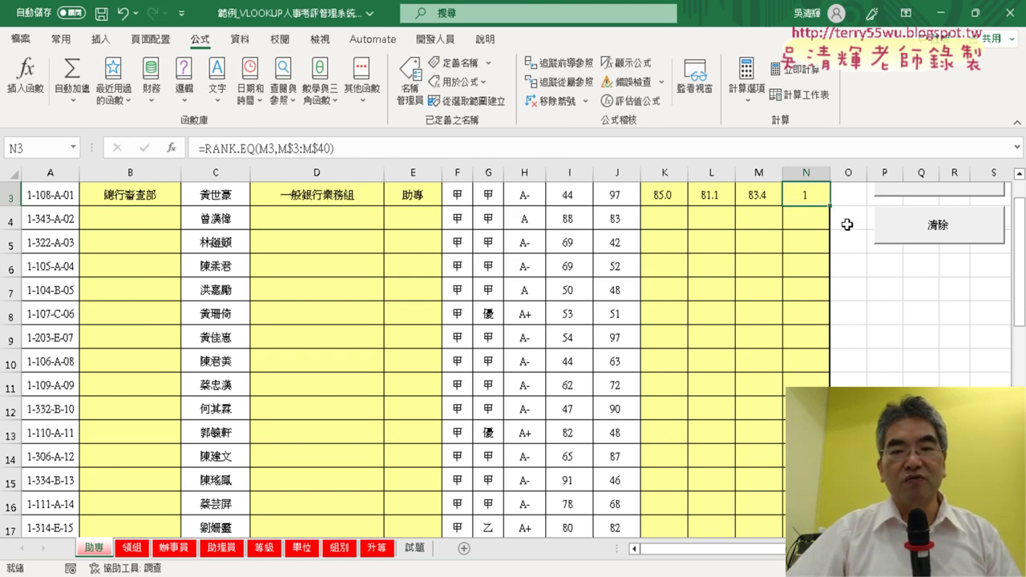
- Mark up row 3's results (85.0, 81.1, 83.4, rank 1) with the pen, then clear the ink
scroll(847, 225, up, 1)
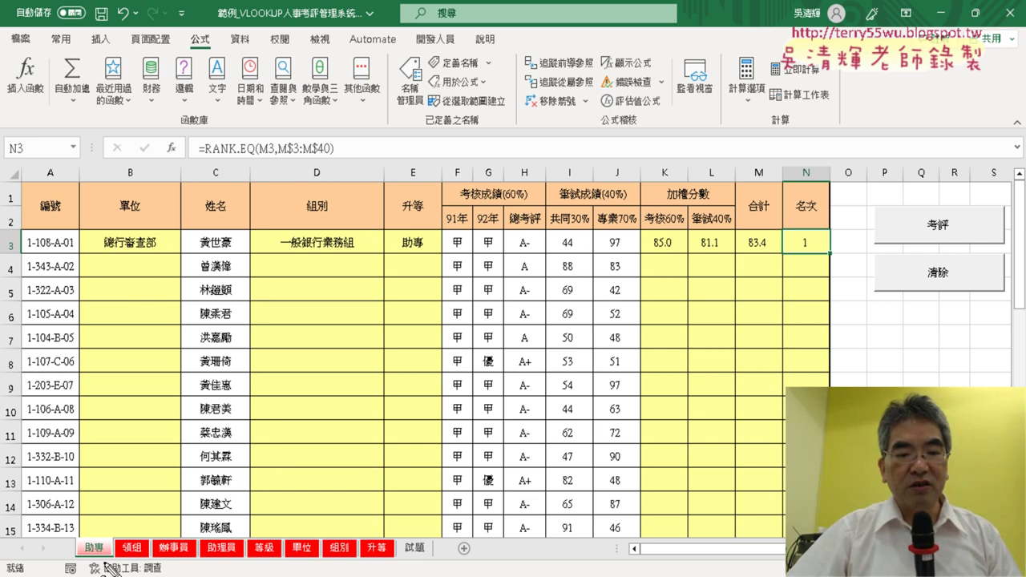
drag(104, 528, 115, 567)
mouse_move(156, 260)
mouse_down()
mouse_move(92, 247)
mouse_move(154, 234)
mouse_up()
mouse_move(353, 255)
mouse_down()
mouse_move(270, 247)
mouse_move(353, 231)
mouse_up()
drag(411, 254, 439, 234)
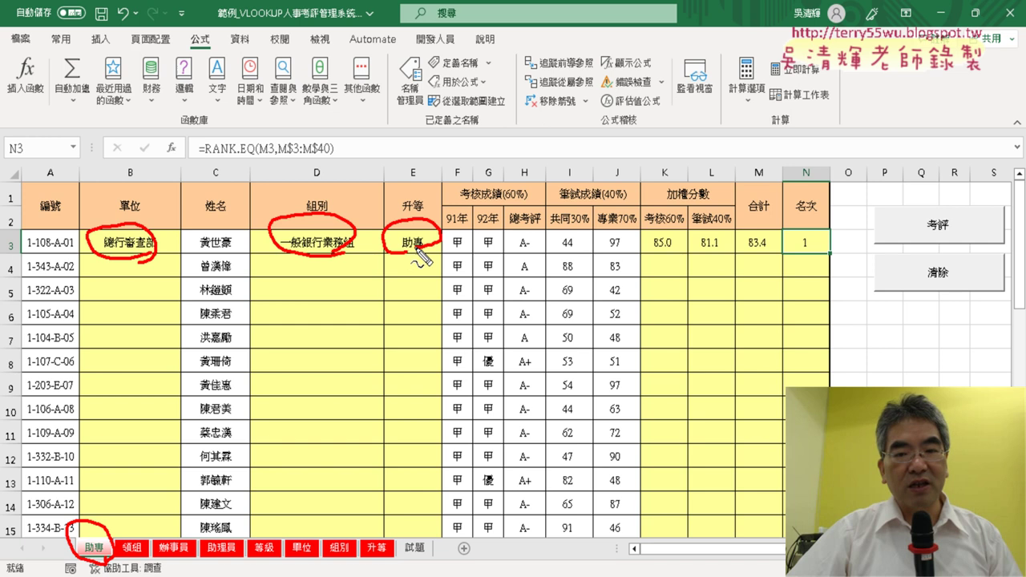
drag(665, 220, 675, 259)
mouse_move(699, 226)
mouse_down()
mouse_move(719, 245)
mouse_move(800, 263)
mouse_up()
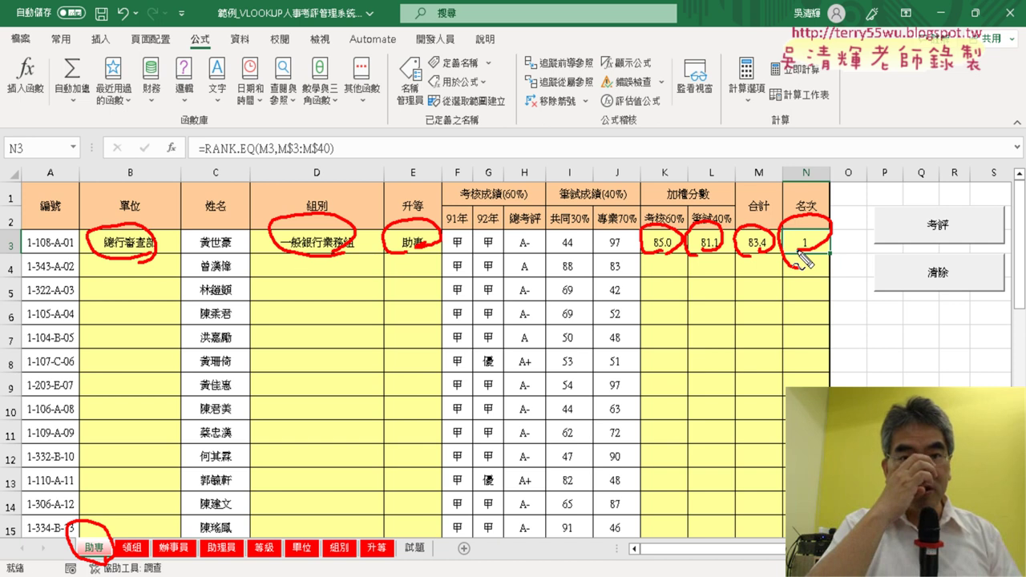
key(Escape)
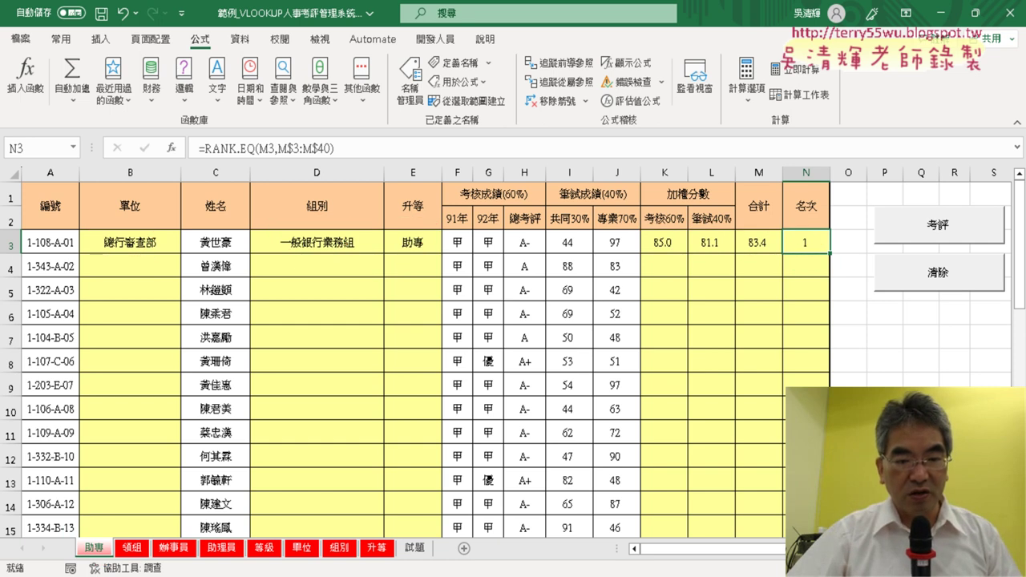
- Go to the browser's Google Drive folder and reopen the 範例_VLOOKUP人事考評管理系統 document
click(345, 513)
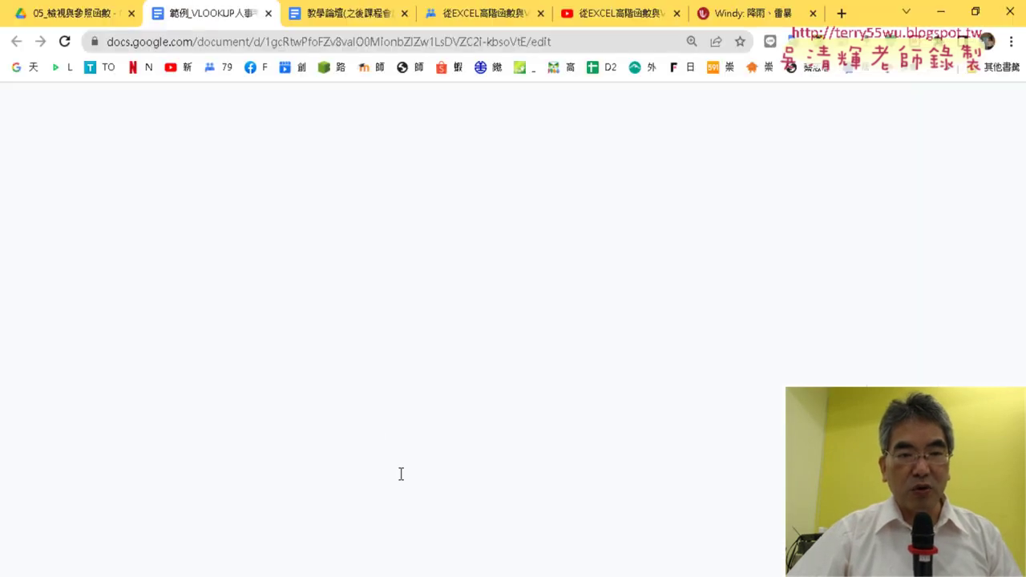
click(76, 12)
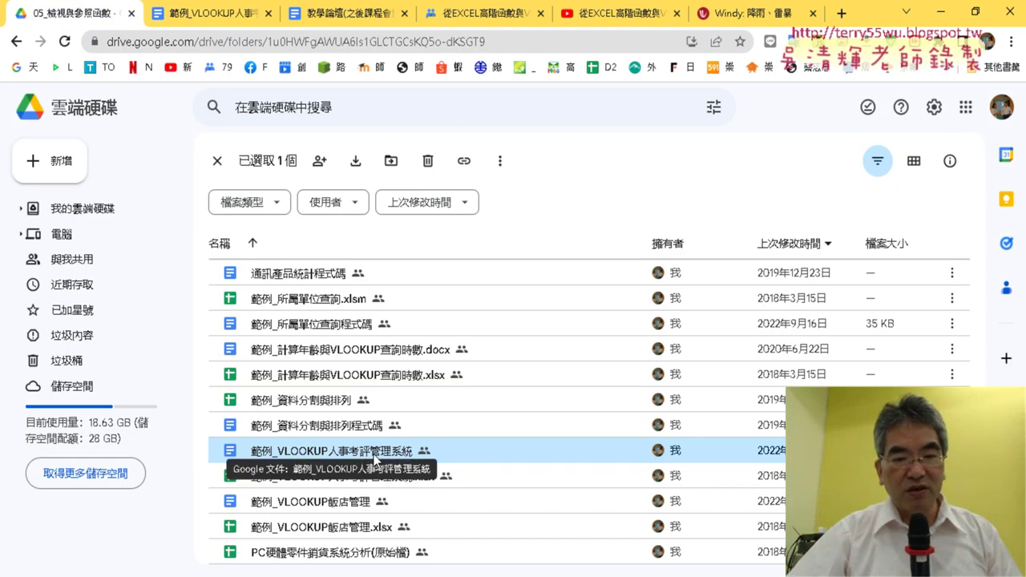
click(223, 21)
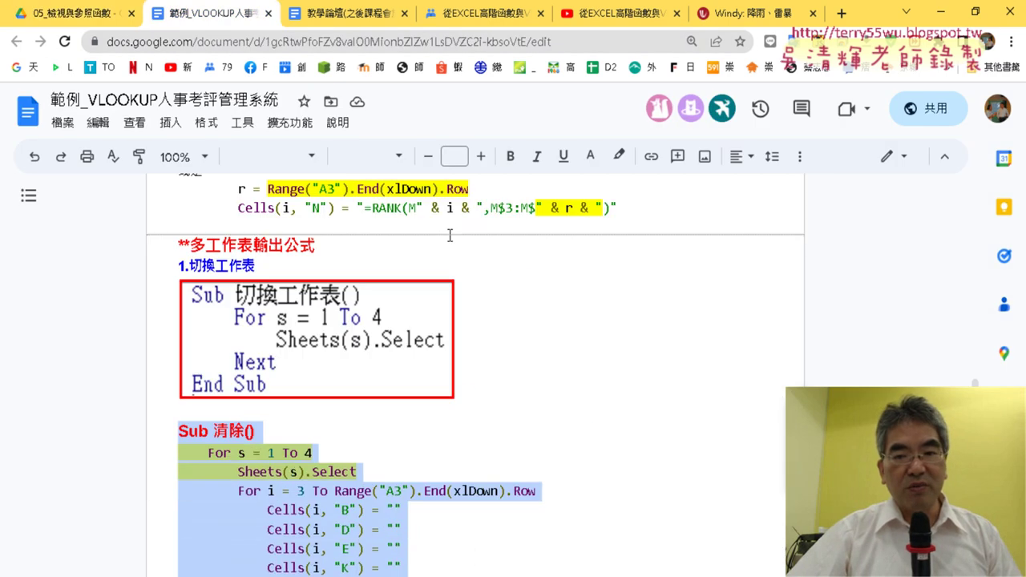
- Return to the top of the reference document and scroll down through its opening formula sections
scroll(450, 235, down, 4)
drag(975, 335, 975, 190)
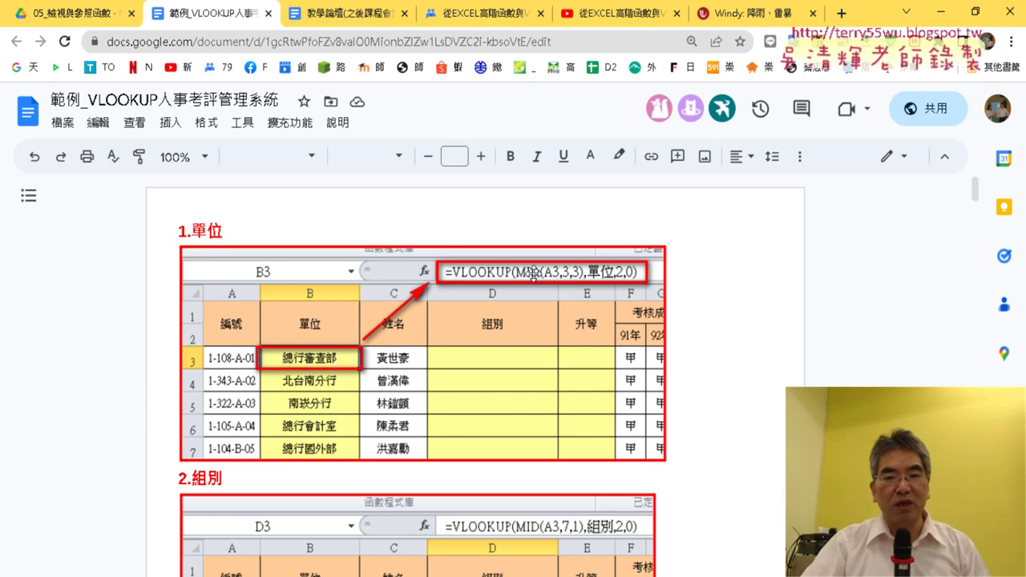
scroll(533, 277, down, 3)
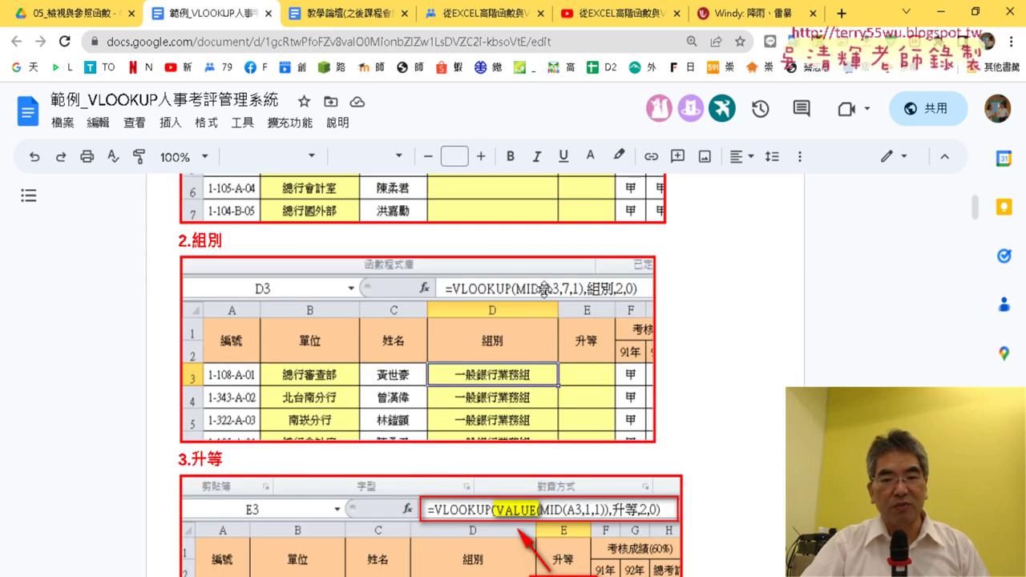
scroll(545, 290, down, 2)
scroll(545, 290, down, 1)
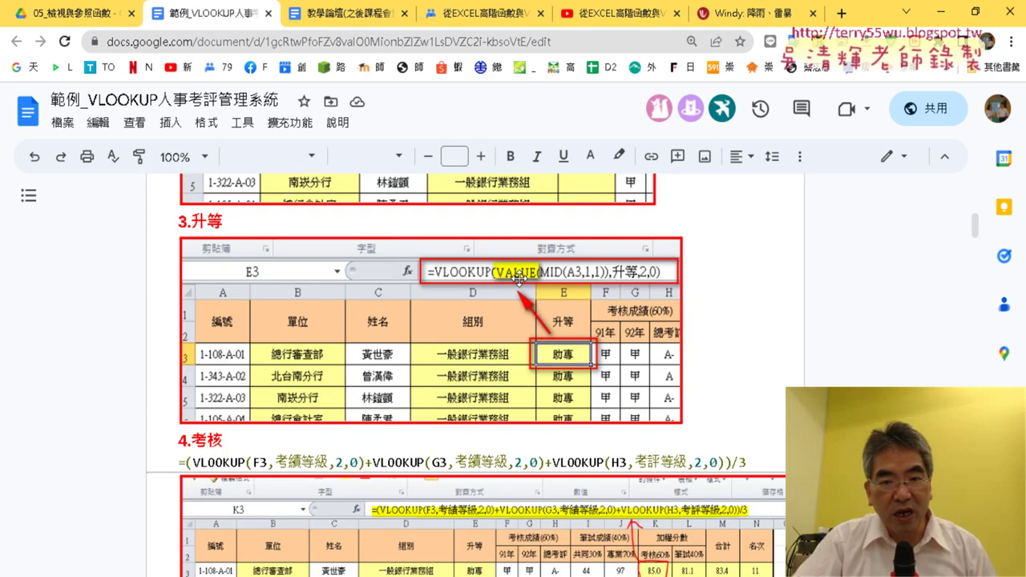
scroll(581, 277, down, 3)
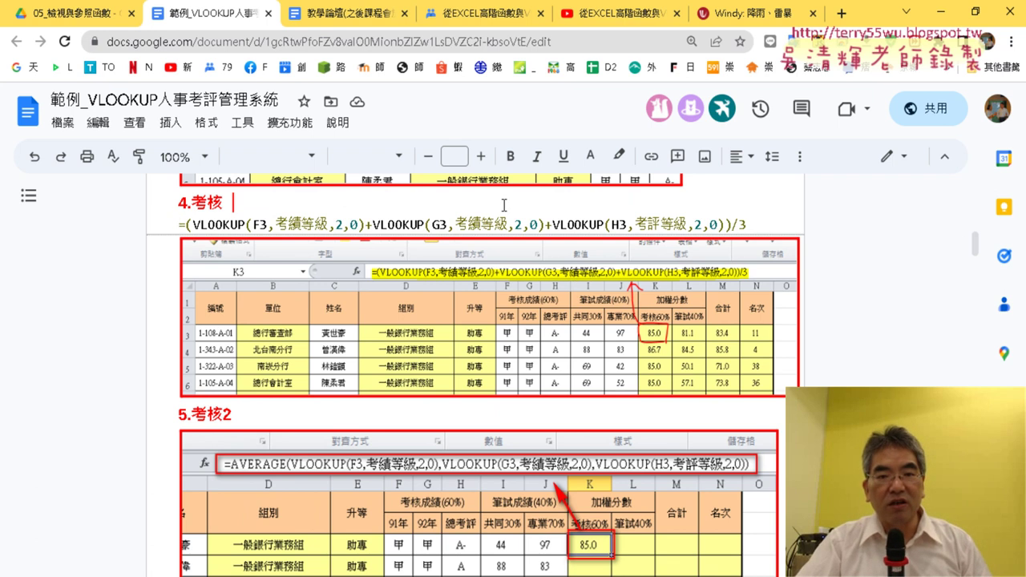
- Highlight the 4.考核 three-VLOOKUP formula line, then review 5.考核2's AVERAGE version and 6.筆試's =I3*0.3+J3*0.7
drag(178, 223, 752, 223)
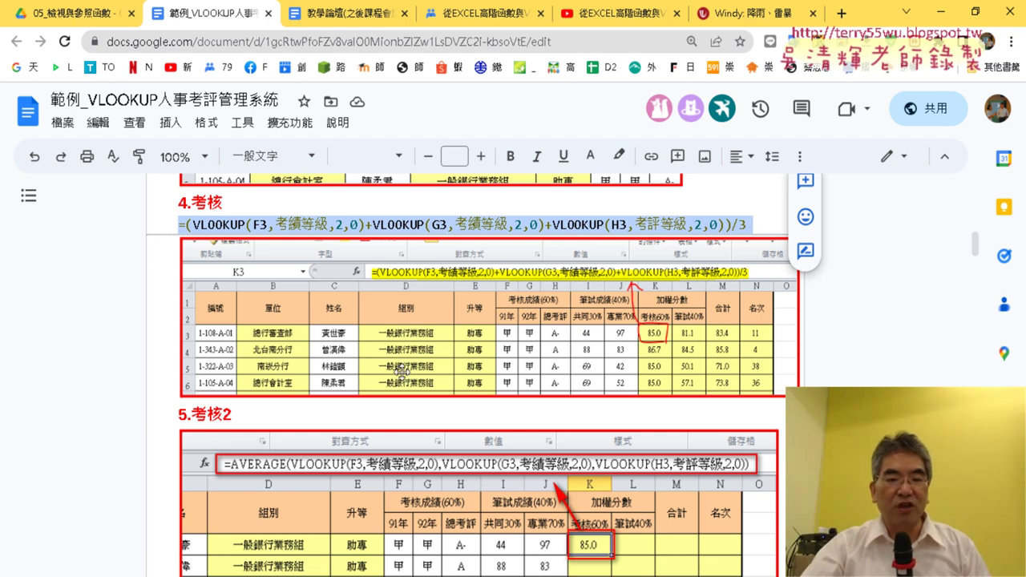
scroll(404, 372, down, 3)
scroll(241, 304, up, 3)
scroll(294, 312, up, 1)
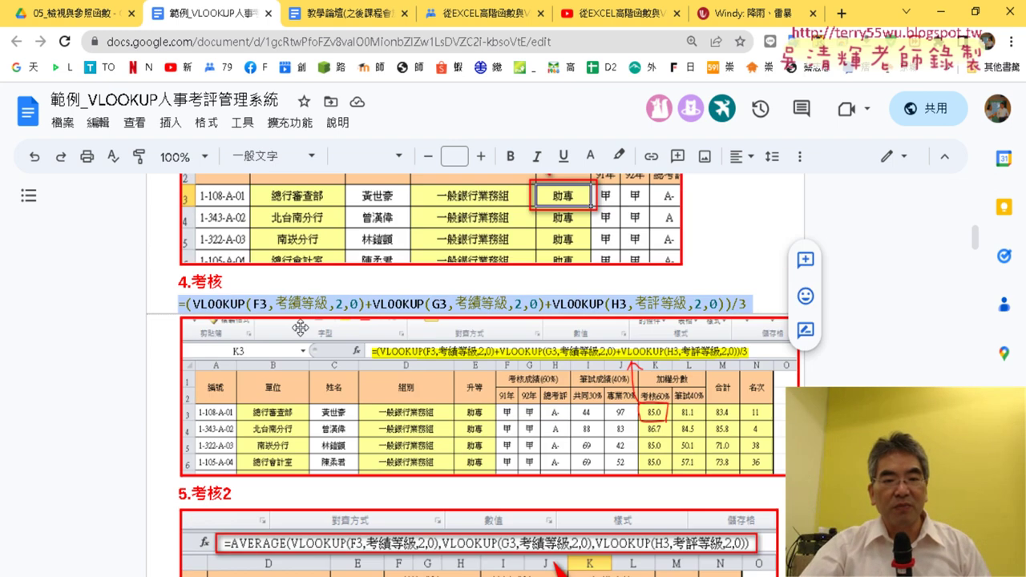
scroll(337, 299, down, 2)
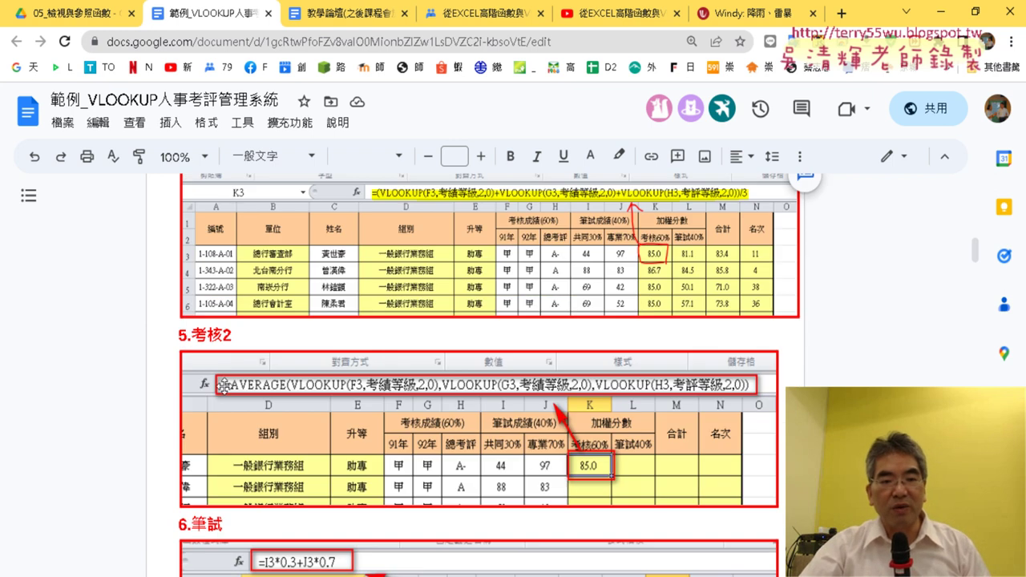
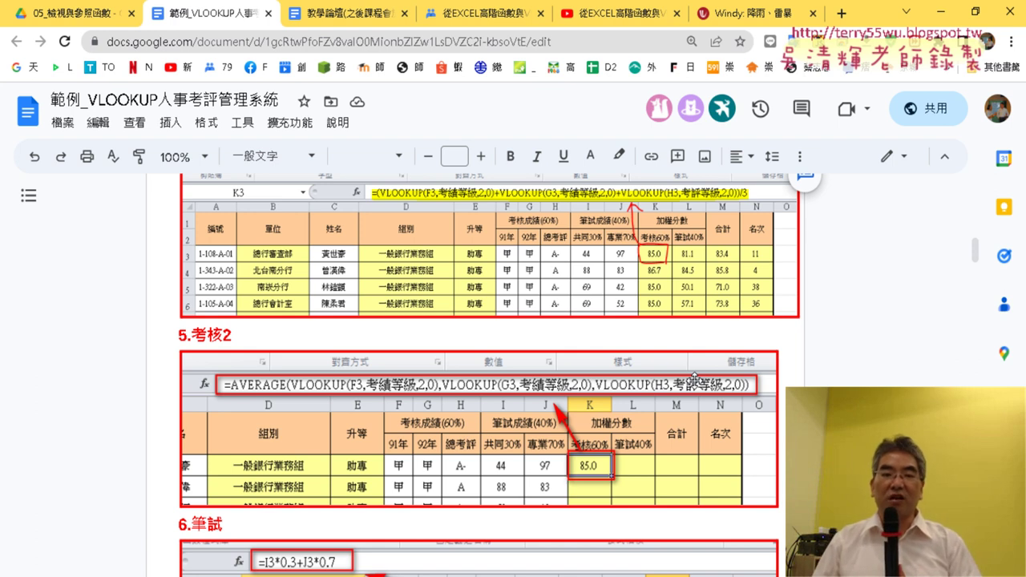
- Scroll past sections 6 and 7 to the 8.名次 ranking table using =RANK.EQ(M3,$M$3:$M$40)
scroll(695, 377, down, 2)
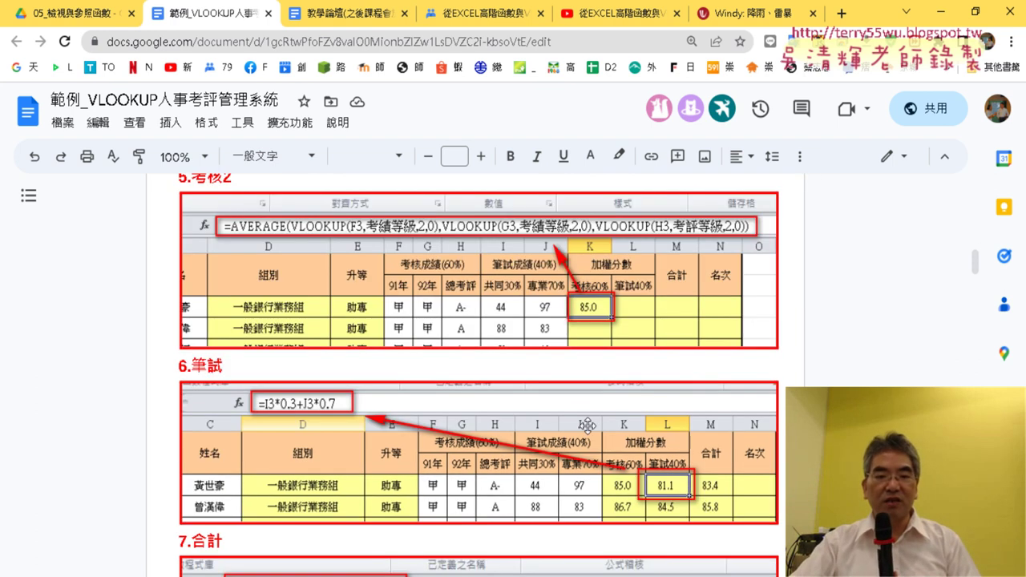
scroll(533, 438, down, 2)
scroll(533, 438, down, 2)
scroll(433, 377, down, 3)
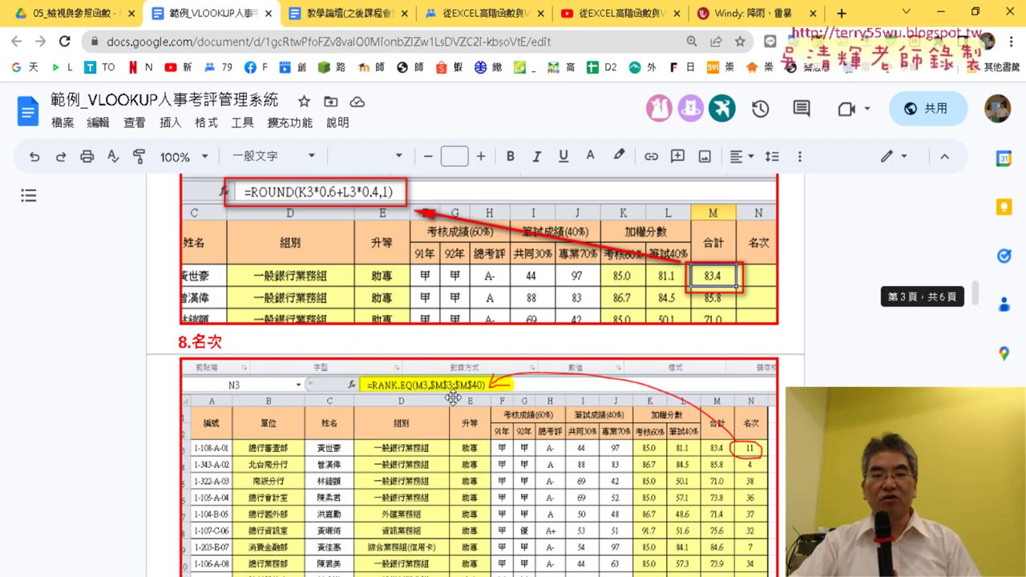